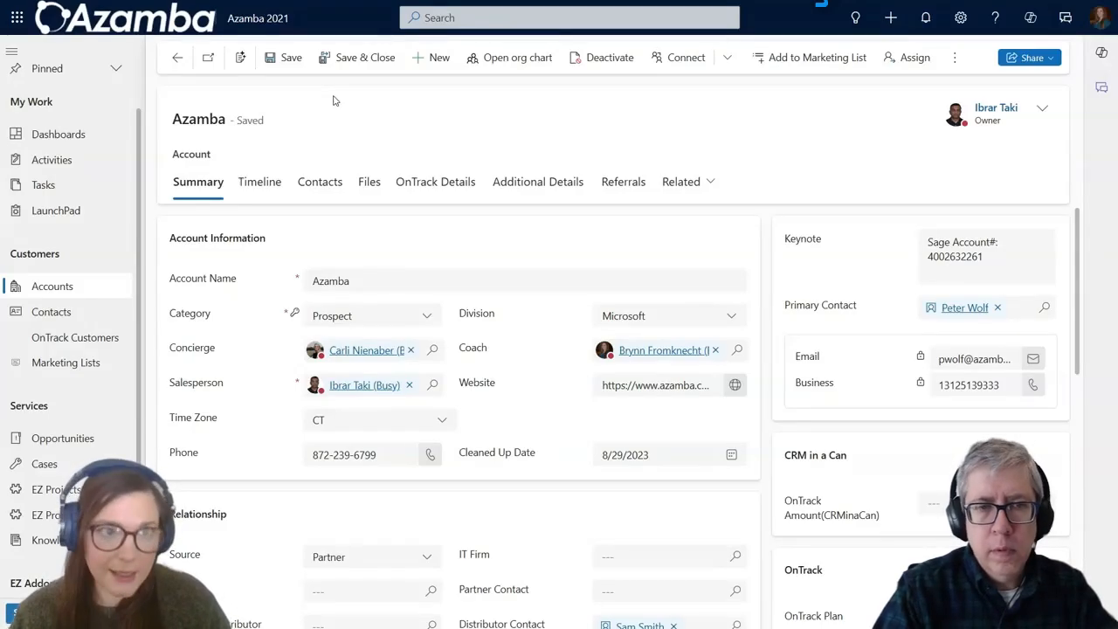
Step: Show the Azamba account's Timeline and bring up the menu of activity types to add
click(275, 181)
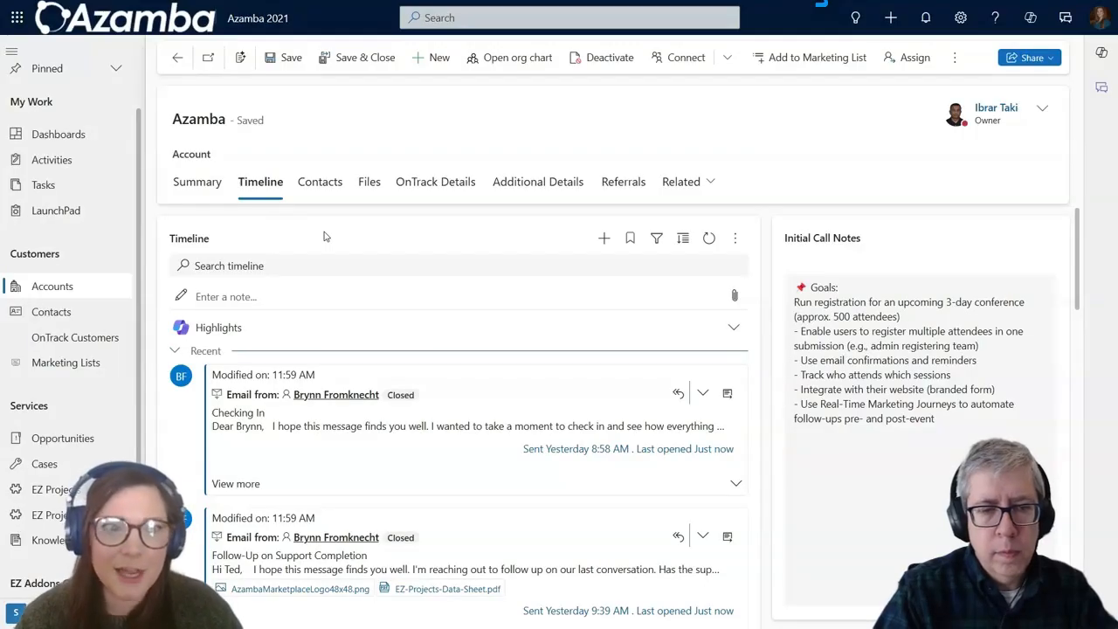
click(598, 241)
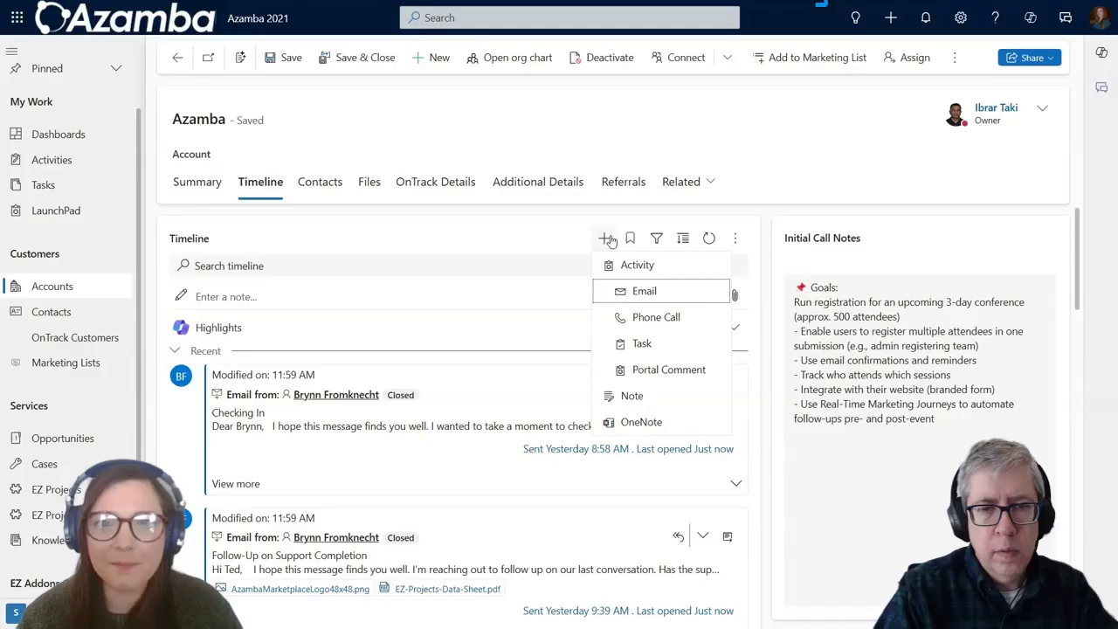
Step: Start a new Email activity, maximize the compose window, dismiss the Copilot prompt and focus the body
click(636, 301)
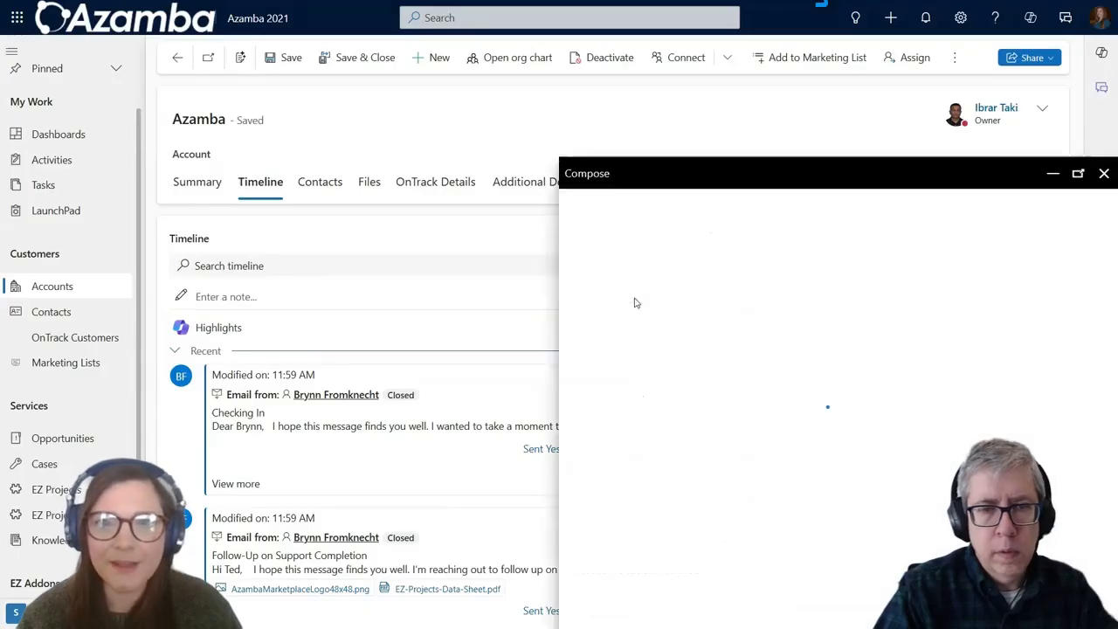
click(1077, 174)
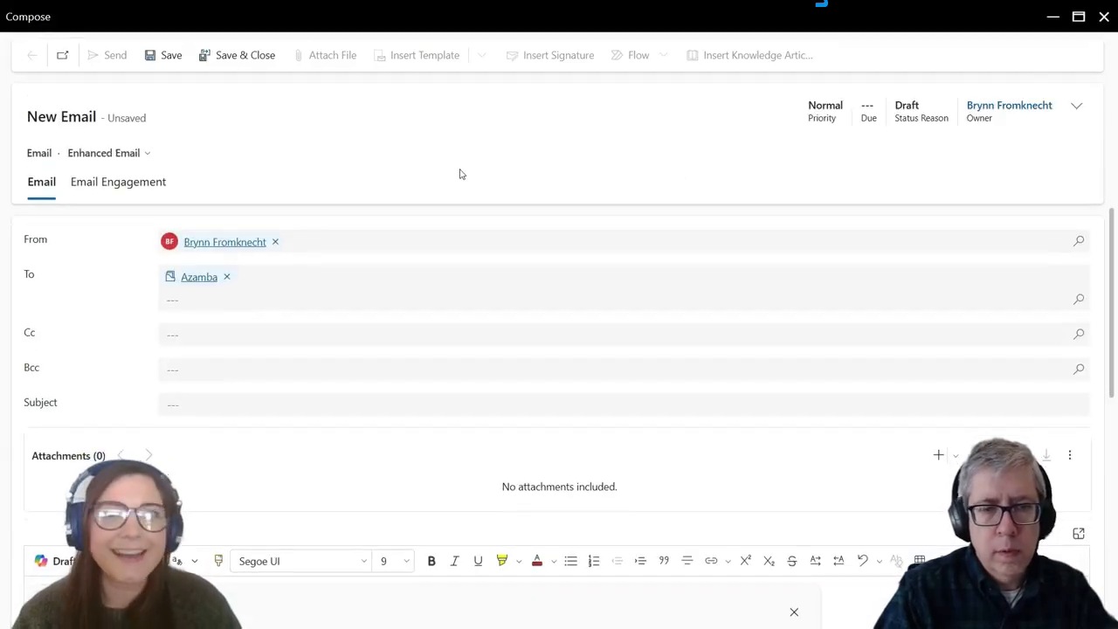
scroll(730, 371, down, 1)
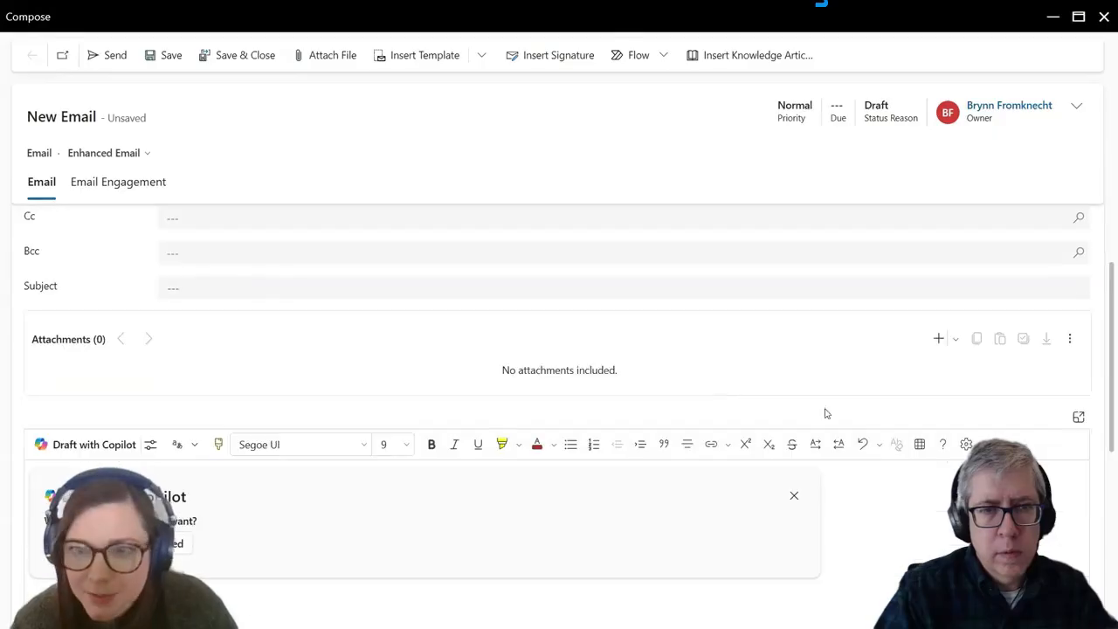
click(792, 495)
scroll(735, 495, down, 1)
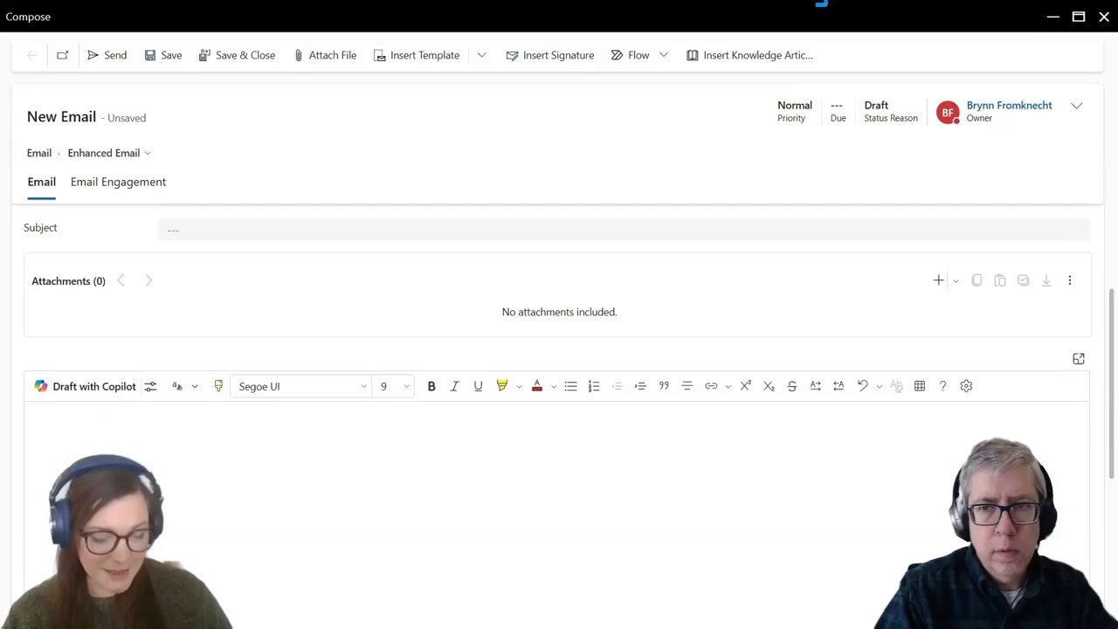
click(250, 444)
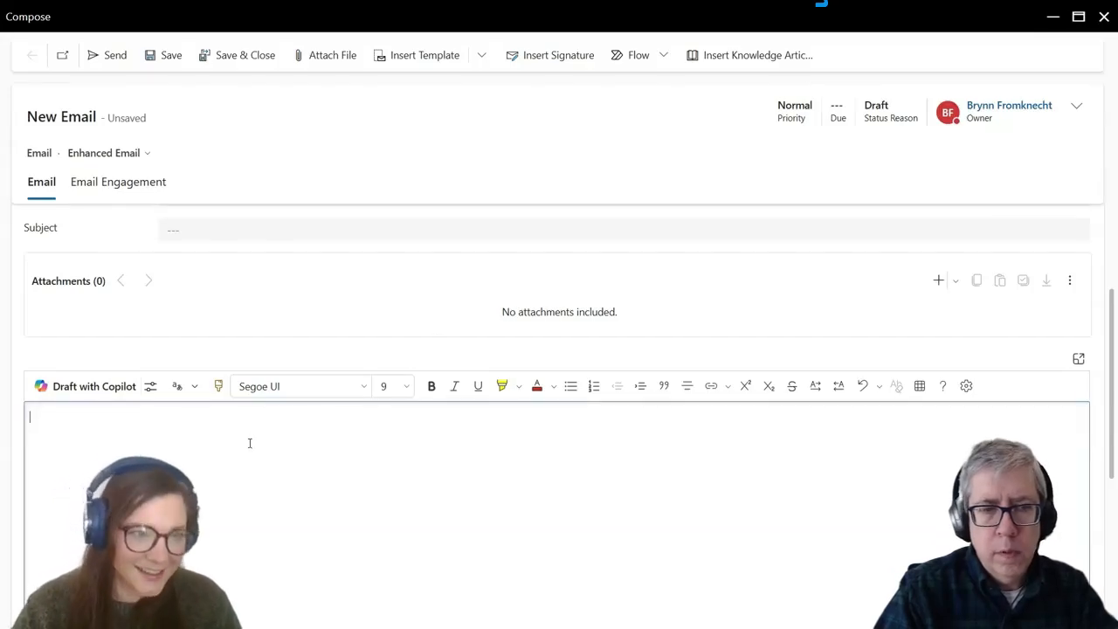
Step: Paste the follow-up message into the body and correct the greeting name to 'Pat'
key(ctrl+v)
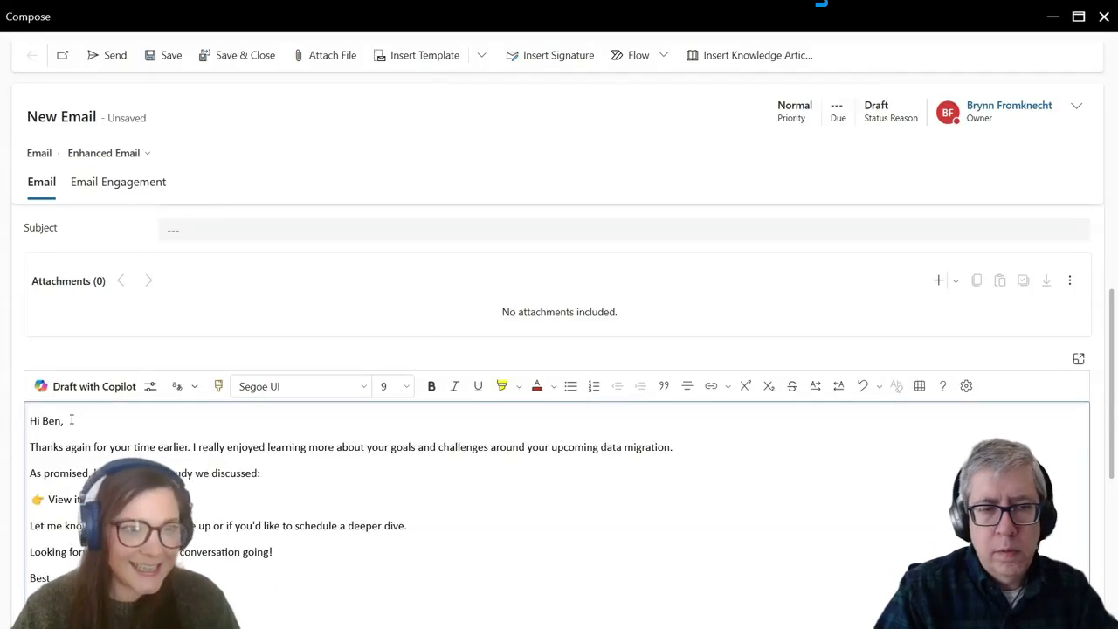
drag(61, 420, 48, 420)
key(BackSpace)
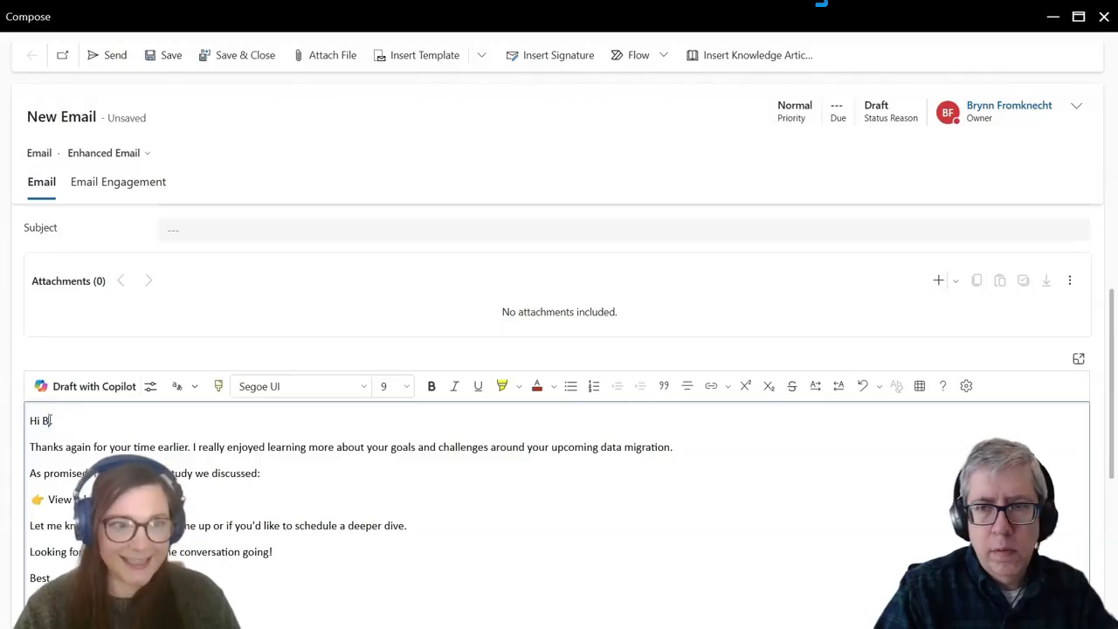
key(BackSpace)
text(P)
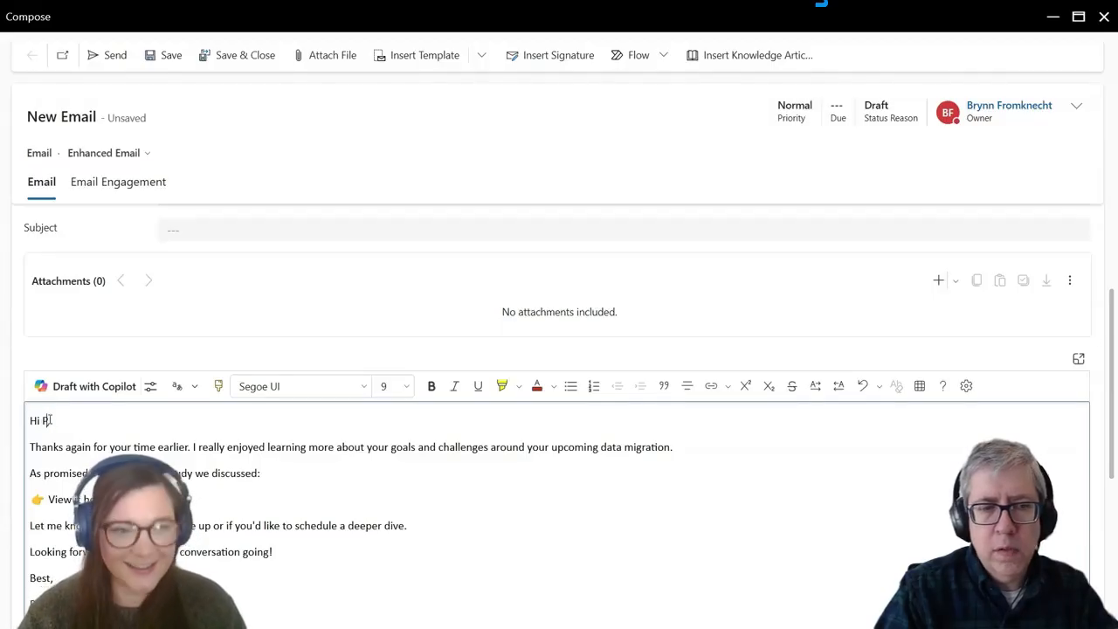
text(ater,)
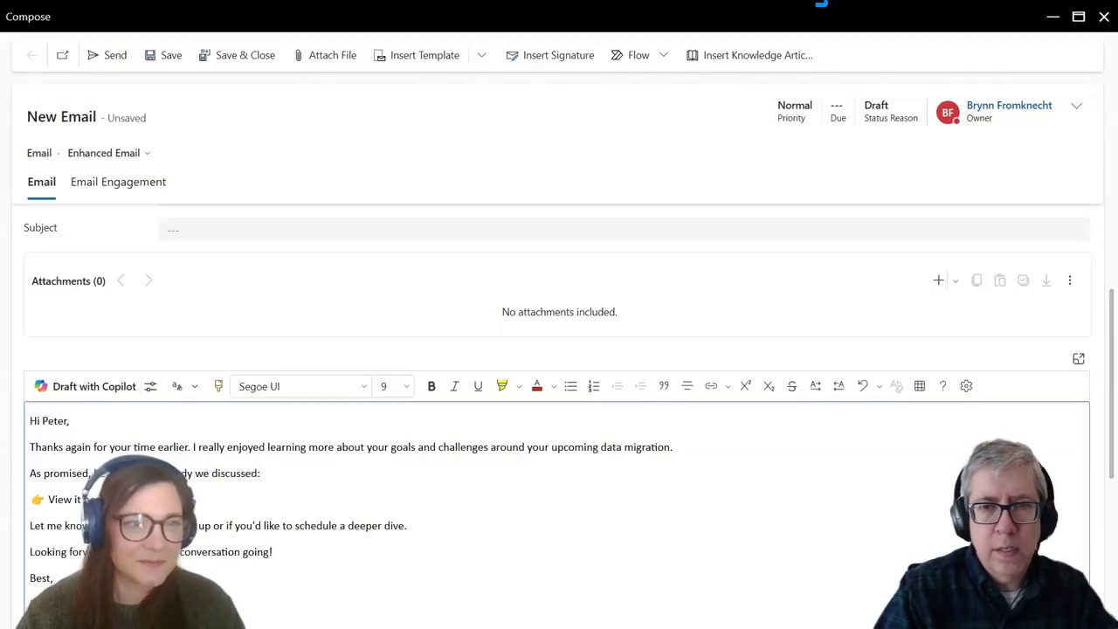
scroll(175, 440, down, 1)
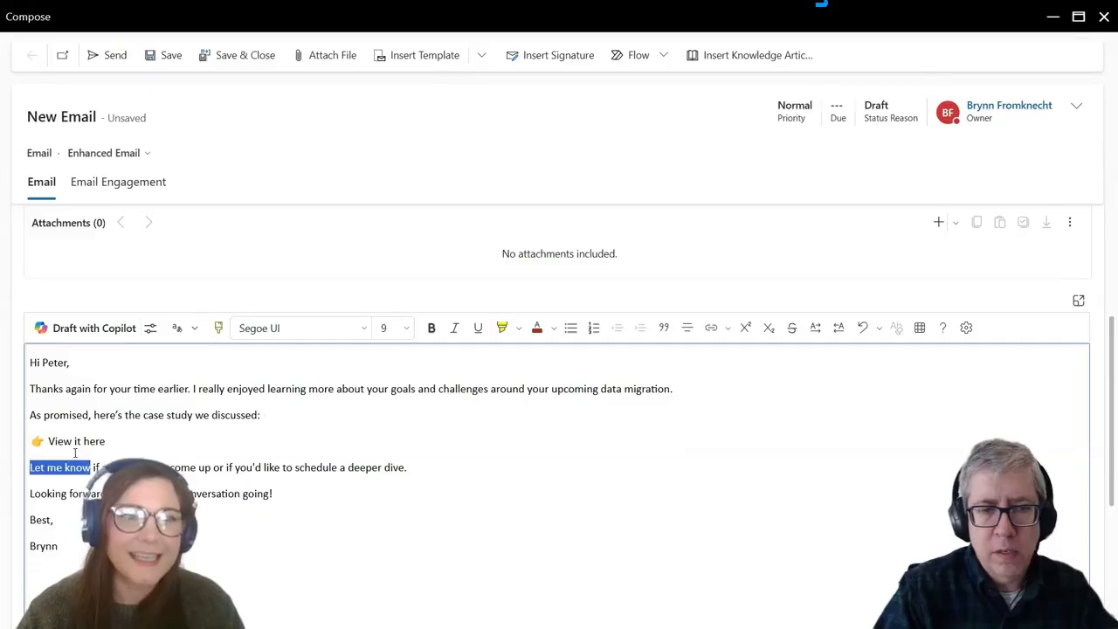
drag(105, 441, 48, 441)
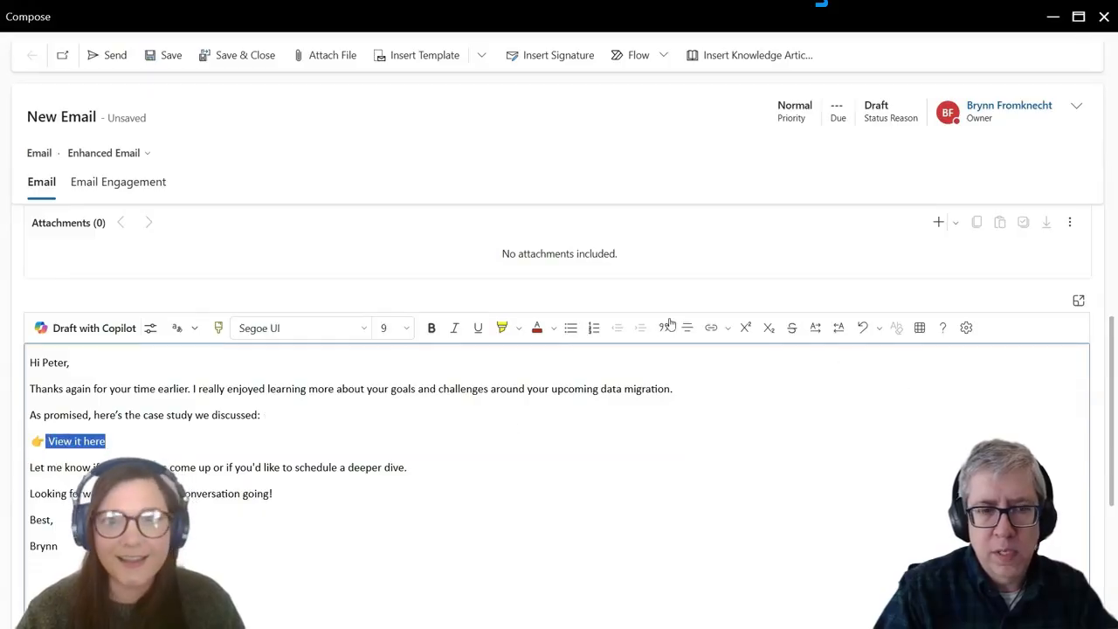
click(710, 328)
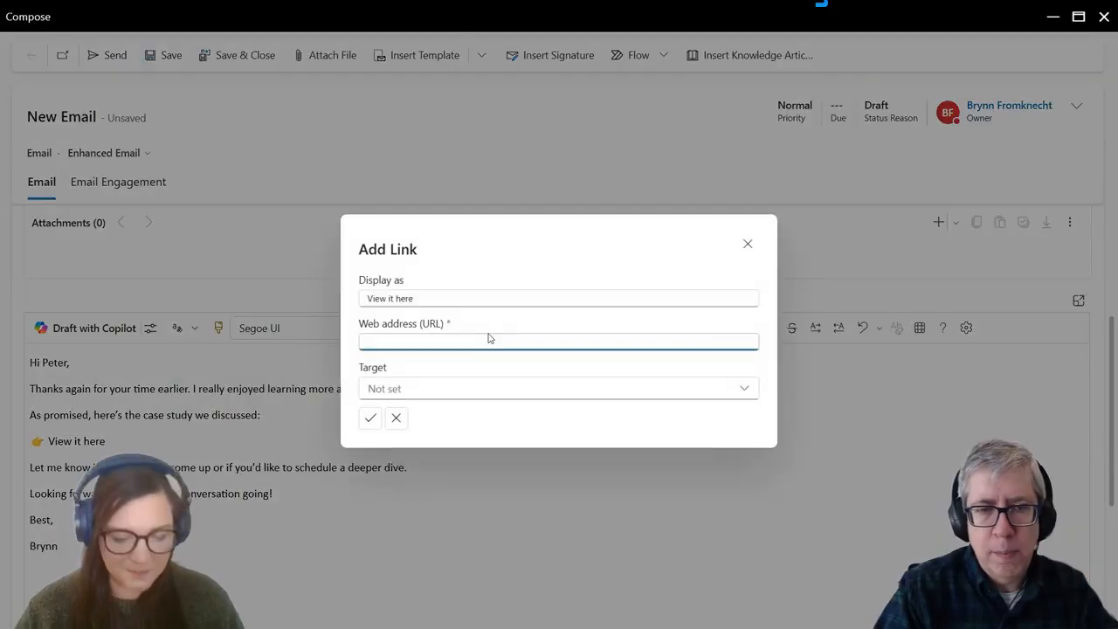
text(www.google.com)
click(370, 417)
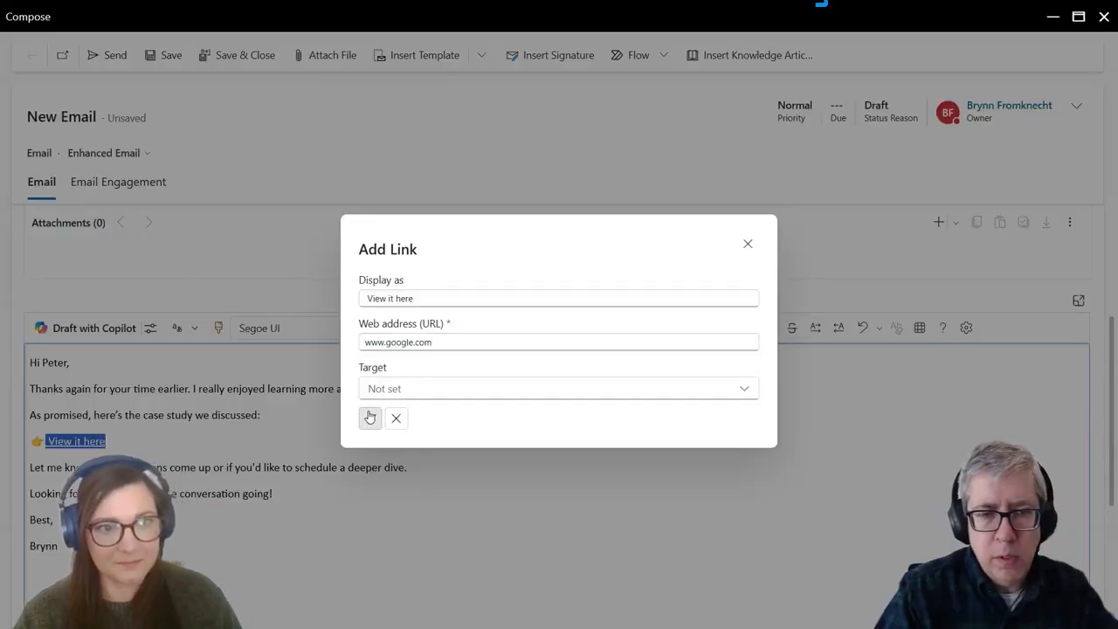
scroll(349, 437, up, 1)
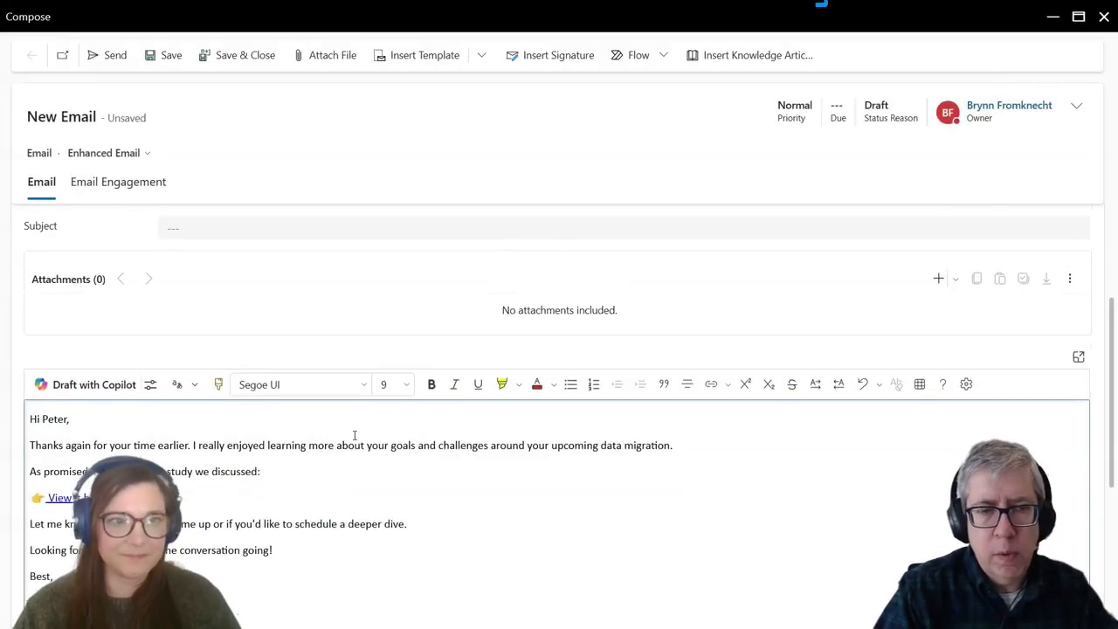
Step: Minimize the unsent follow-up email draft to return to the Azamba account timeline
scroll(355, 436, down, 1)
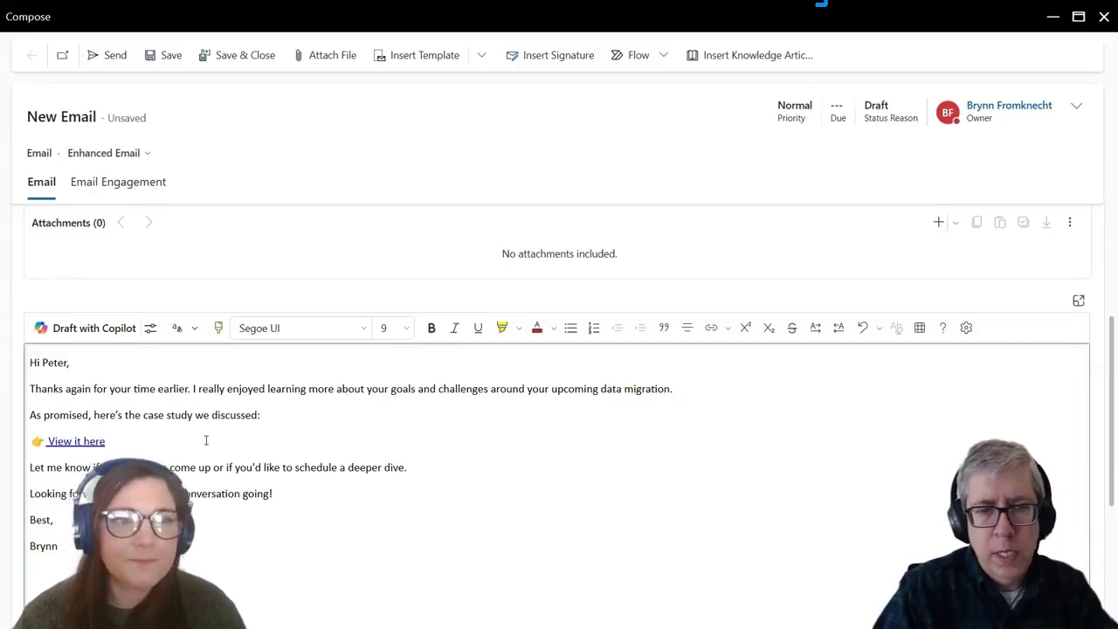
scroll(206, 440, up, 2)
scroll(217, 439, down, 2)
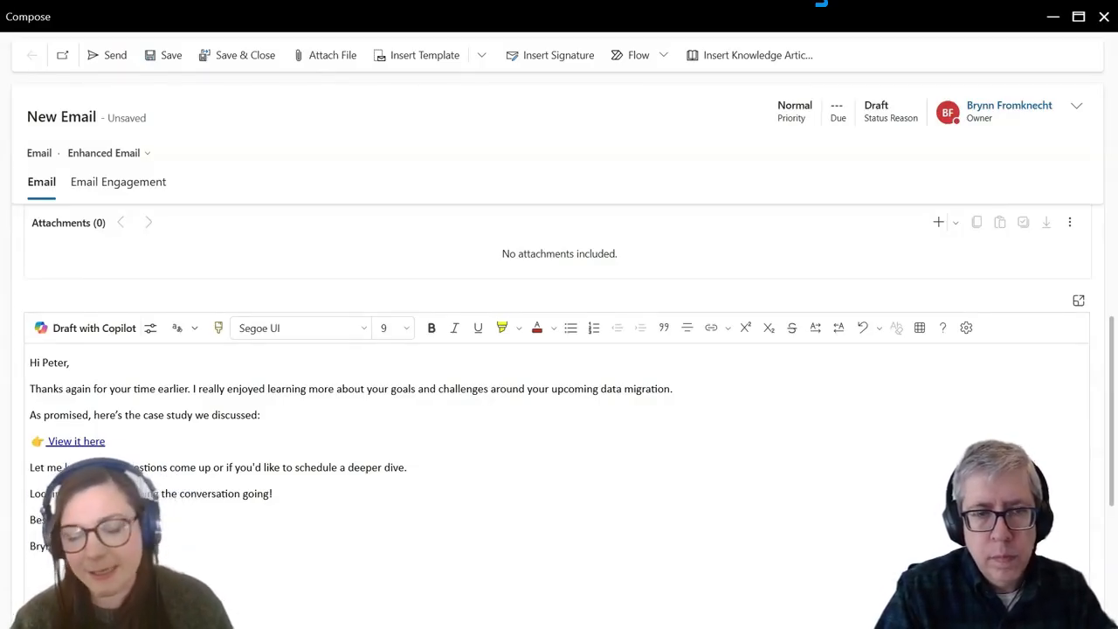
click(485, 429)
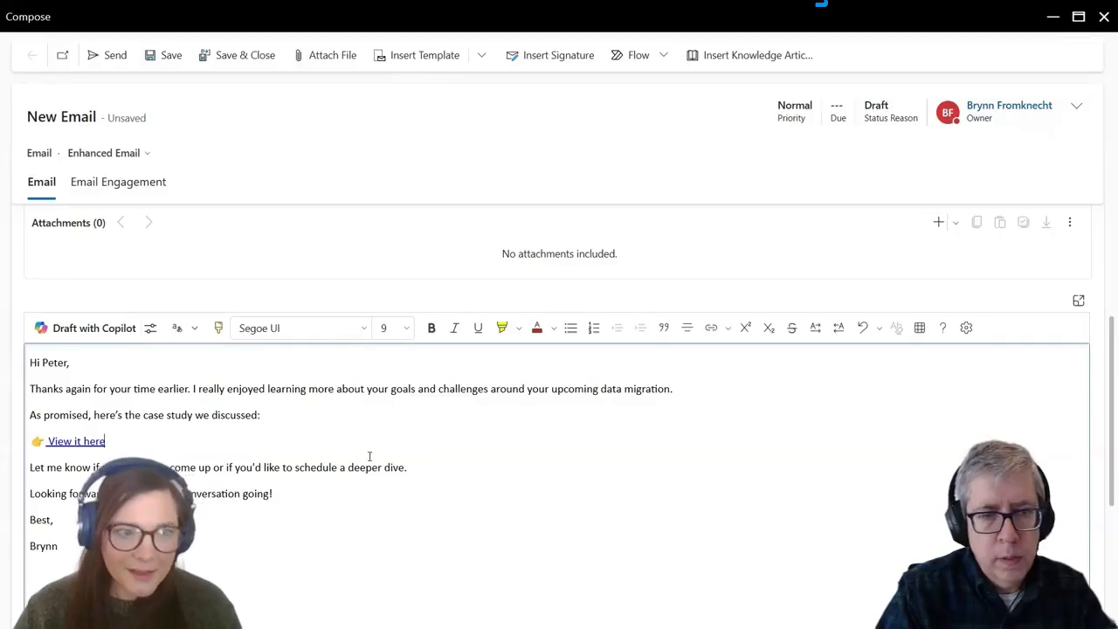
click(302, 467)
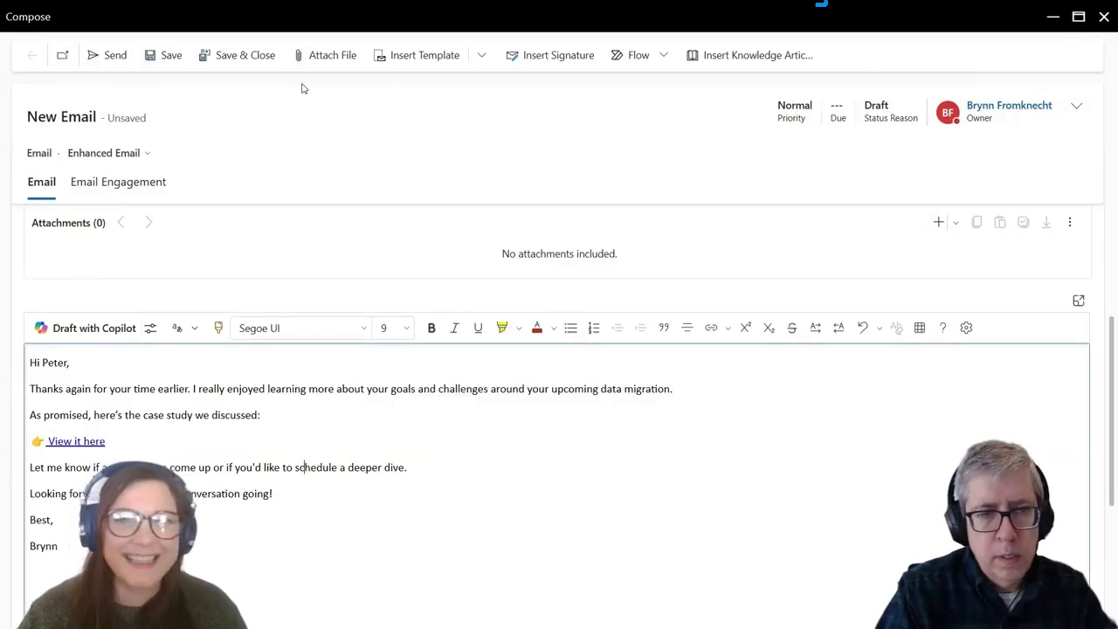
click(1051, 18)
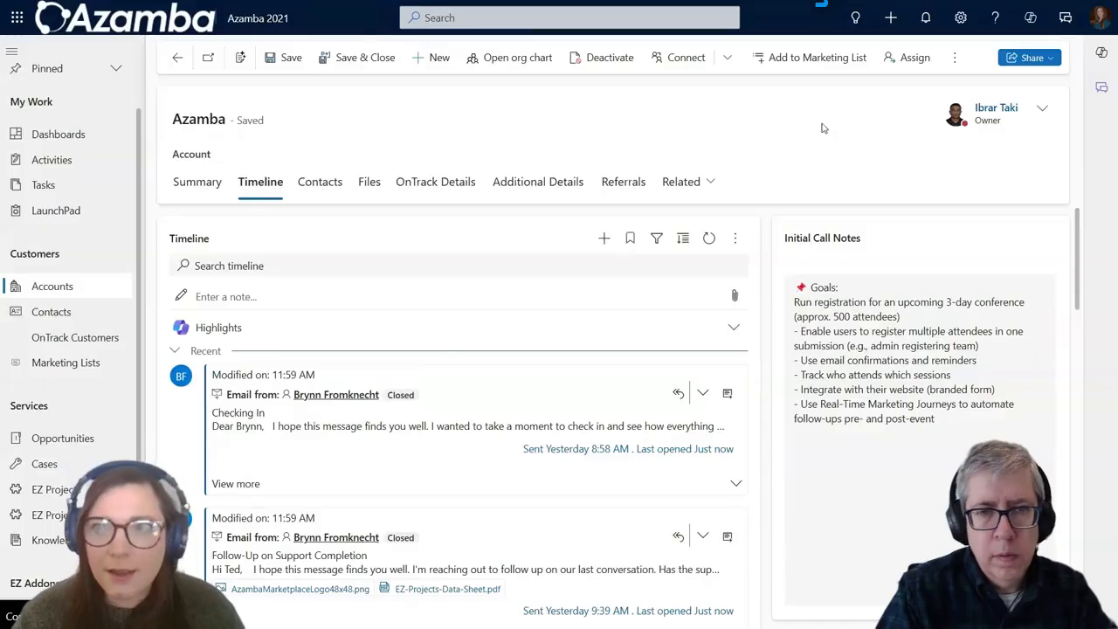
Step: Open Advanced Settings from the Settings gear to reach the Business Management settings list
click(966, 31)
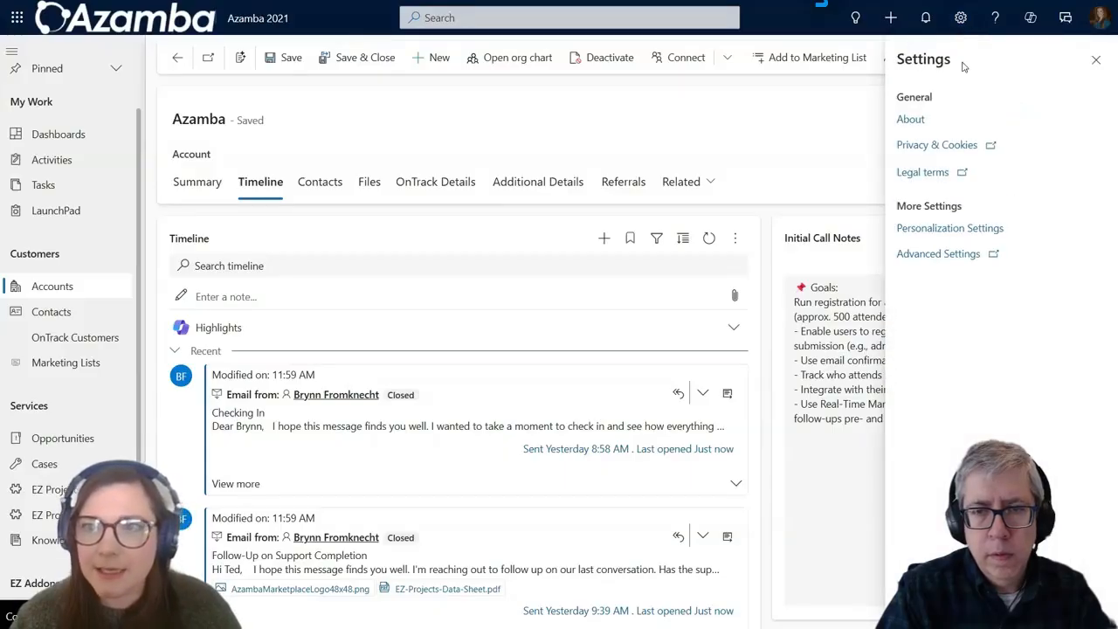
click(945, 262)
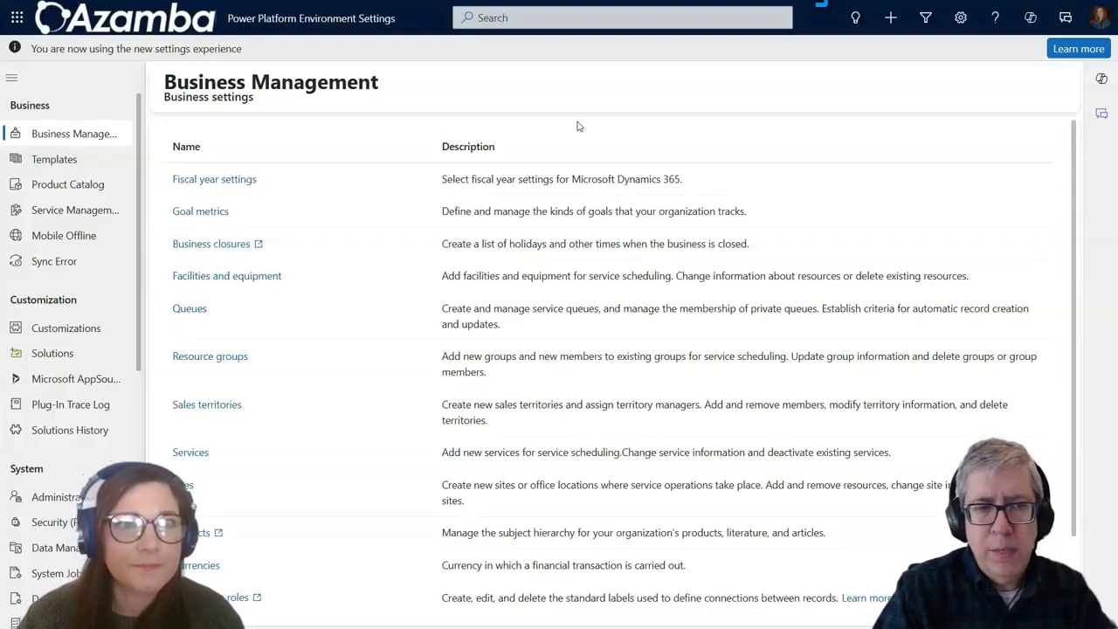
Step: Open the Templates page under Business in the settings navigation
click(83, 165)
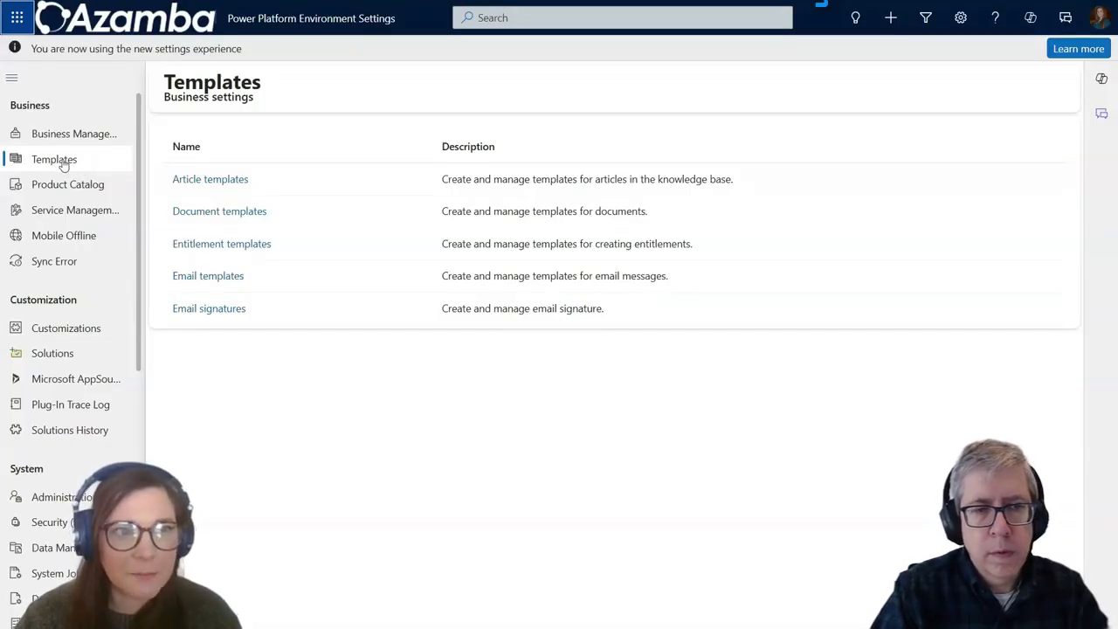
click(224, 284)
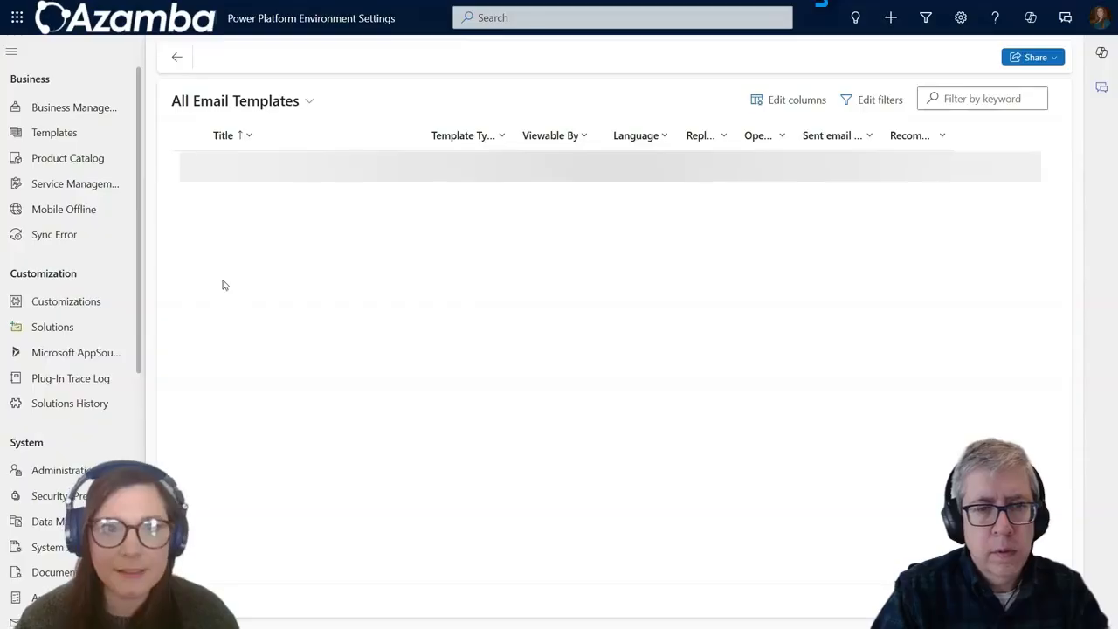
scroll(389, 214, down, 4)
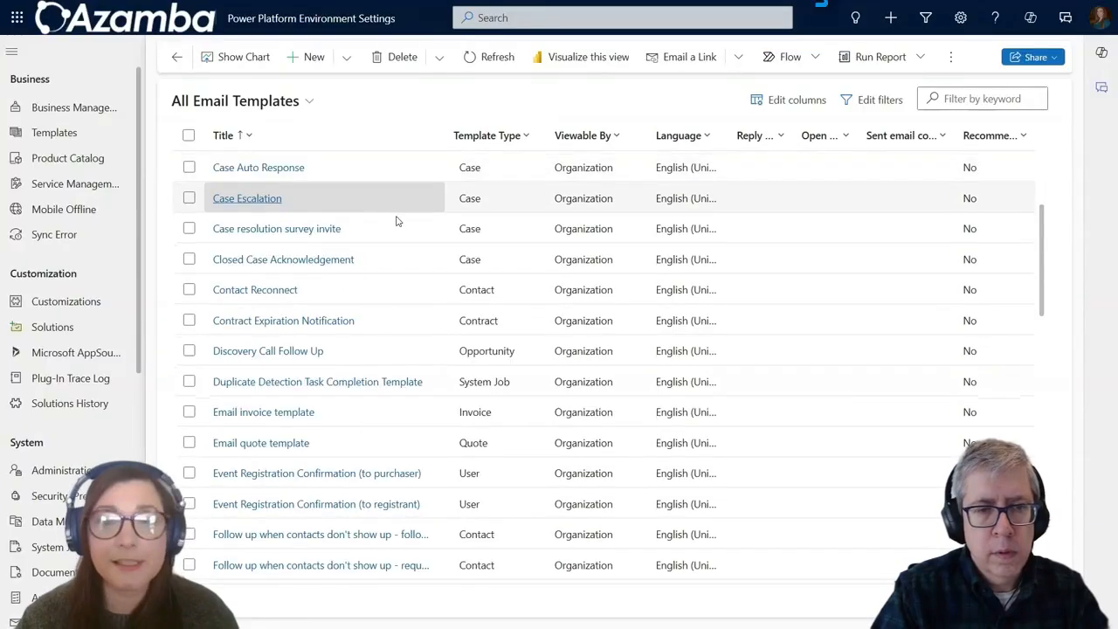
scroll(396, 220, down, 1)
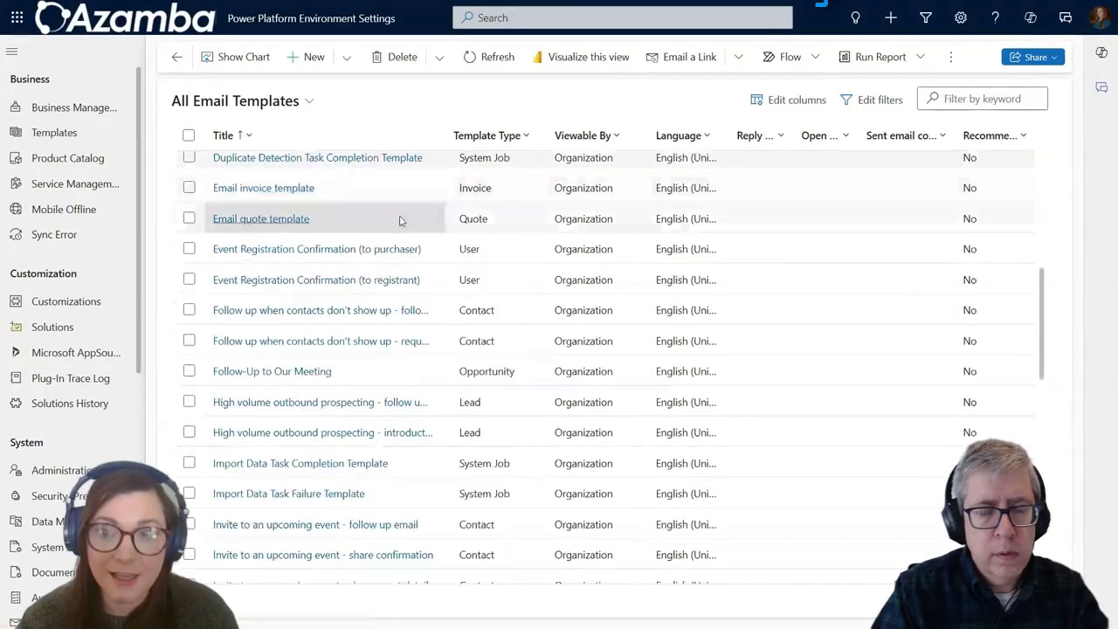
scroll(400, 221, down, 2)
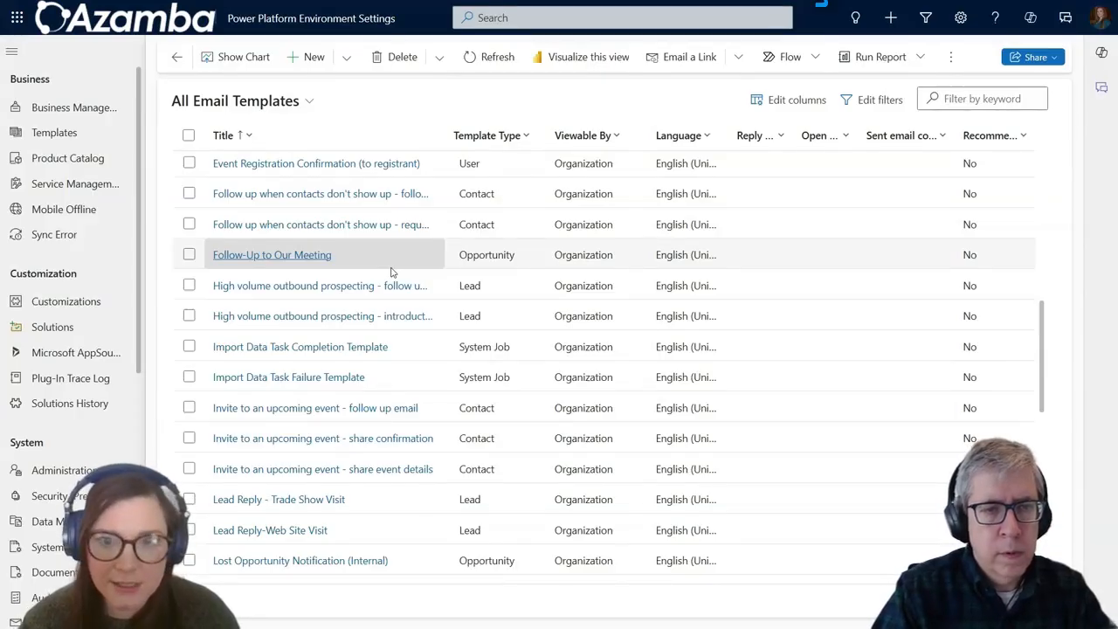
scroll(375, 289, down, 1)
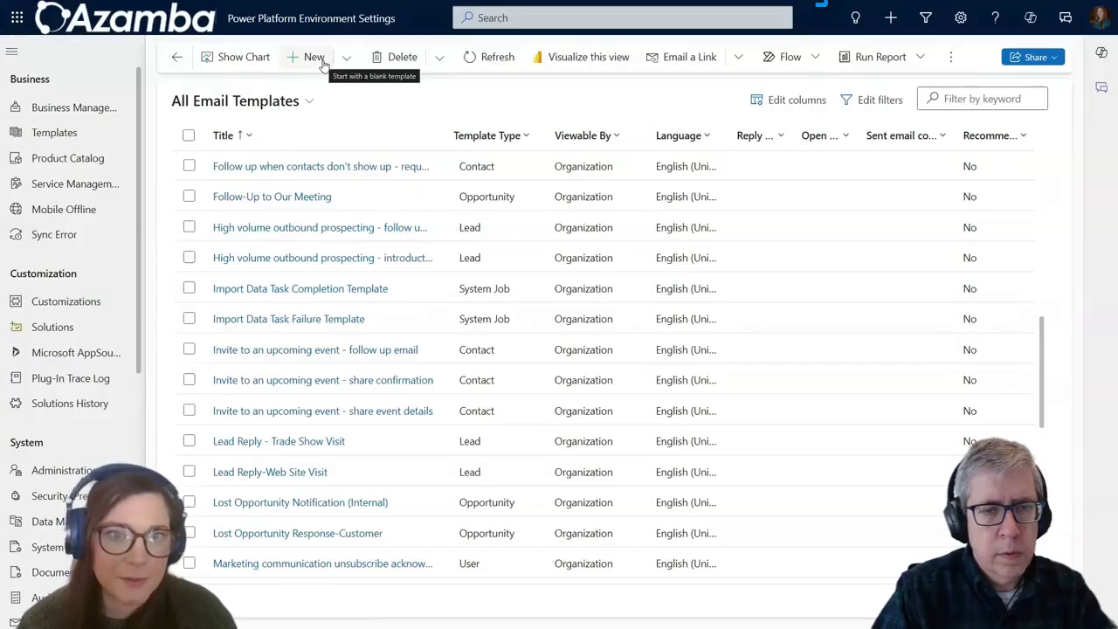
scroll(358, 358, down, 3)
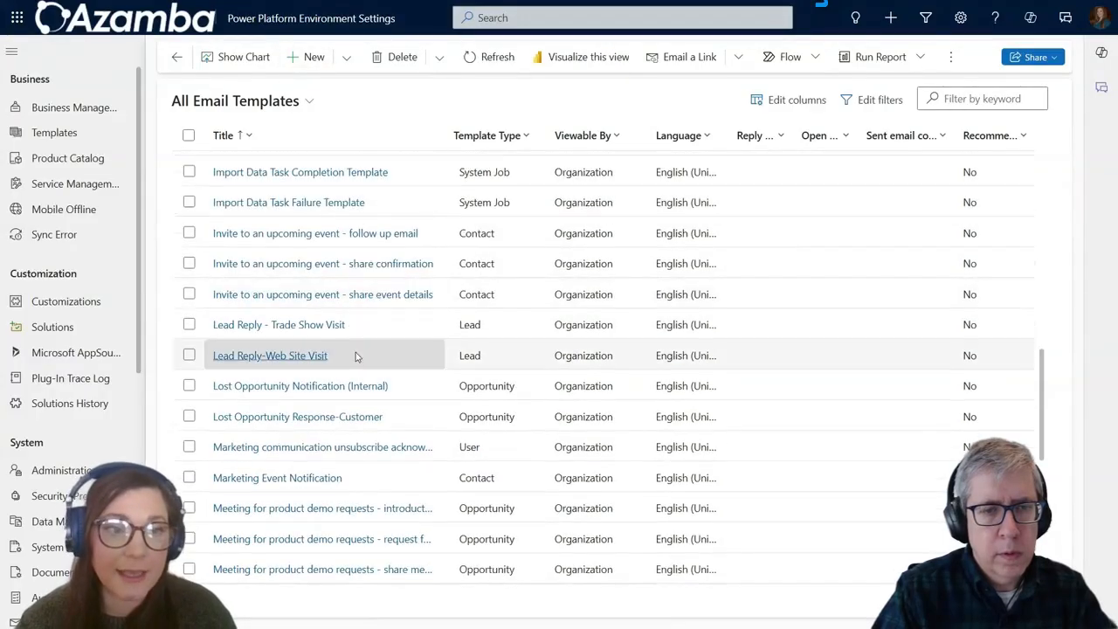
scroll(360, 369, down, 1)
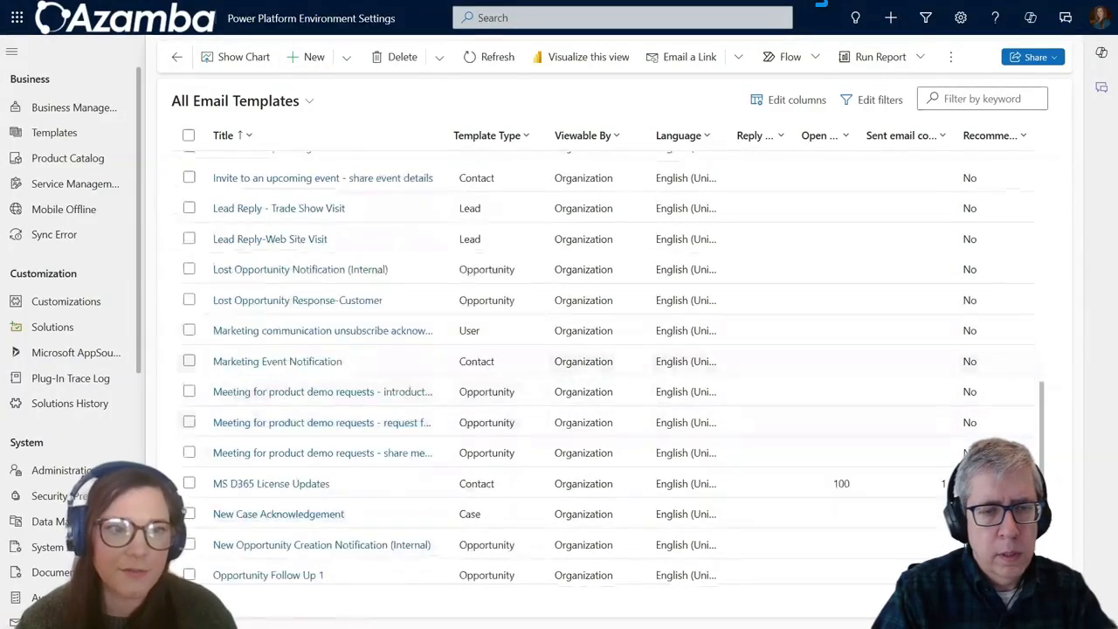
scroll(314, 441, up, 2)
scroll(475, 393, up, 1)
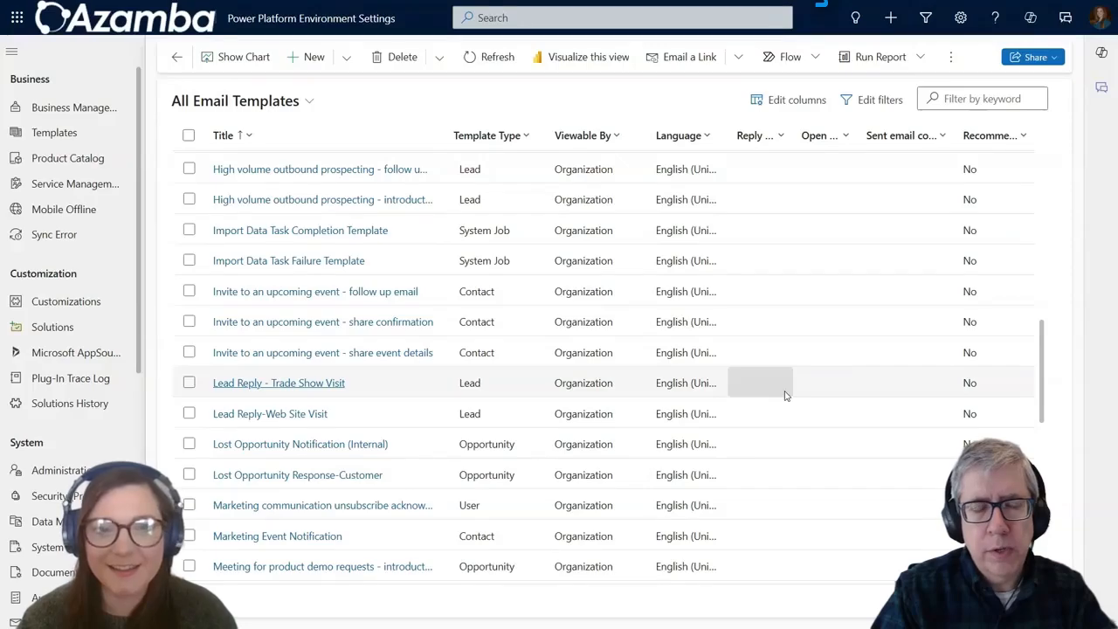
Step: Start a new email template named 'Proposal Follow Up - First Email'
click(316, 57)
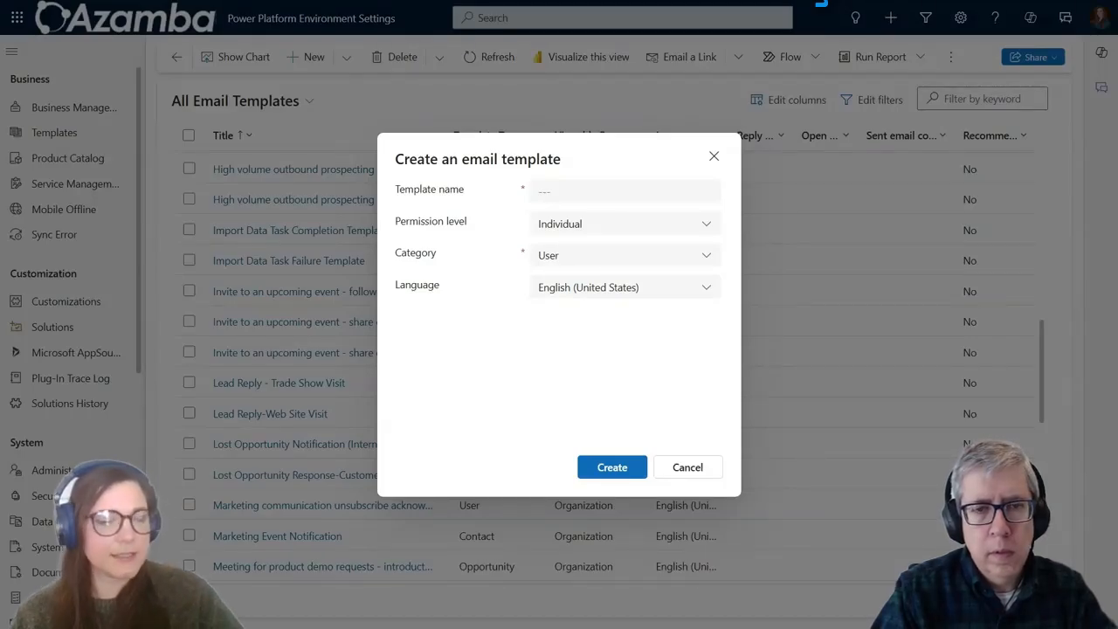
click(601, 190)
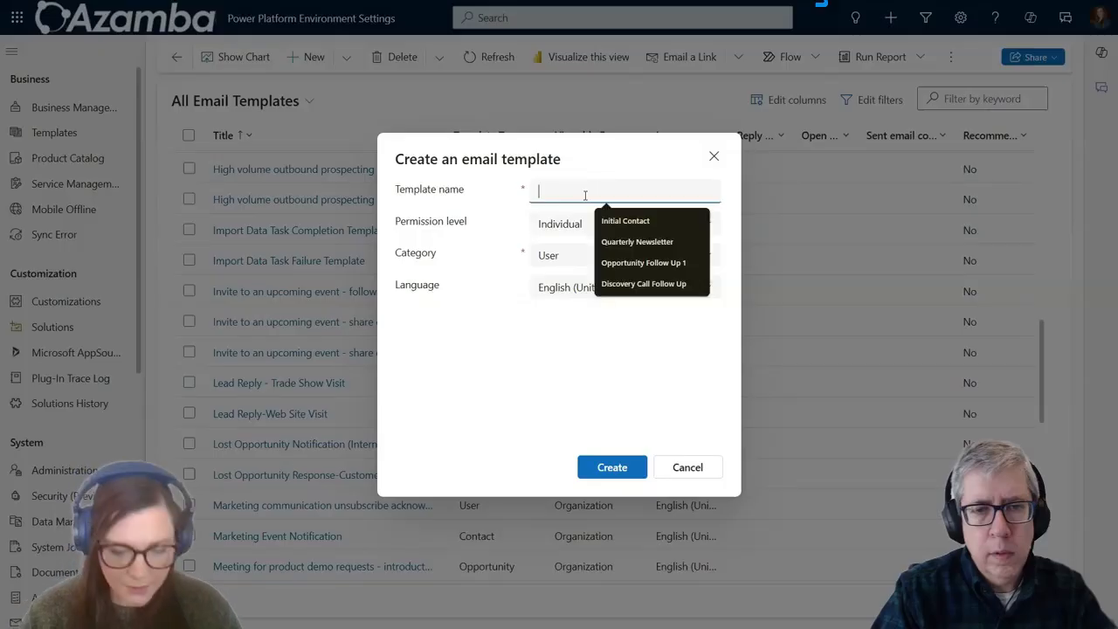
text(O)
key(BackSpace)
text(Pro)
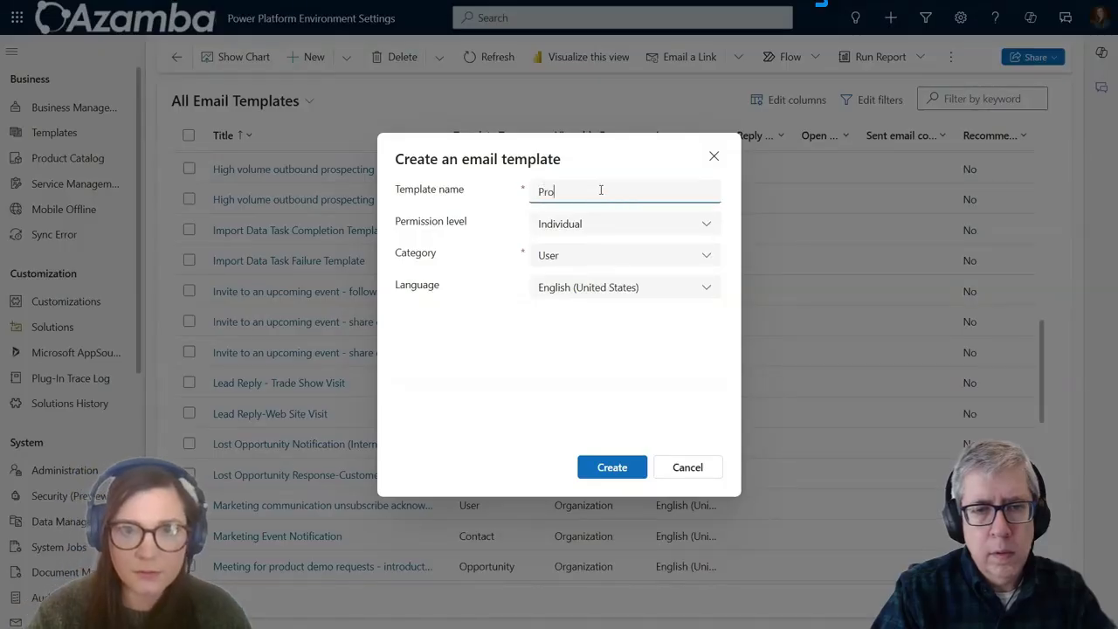
text(posal Follow Up)
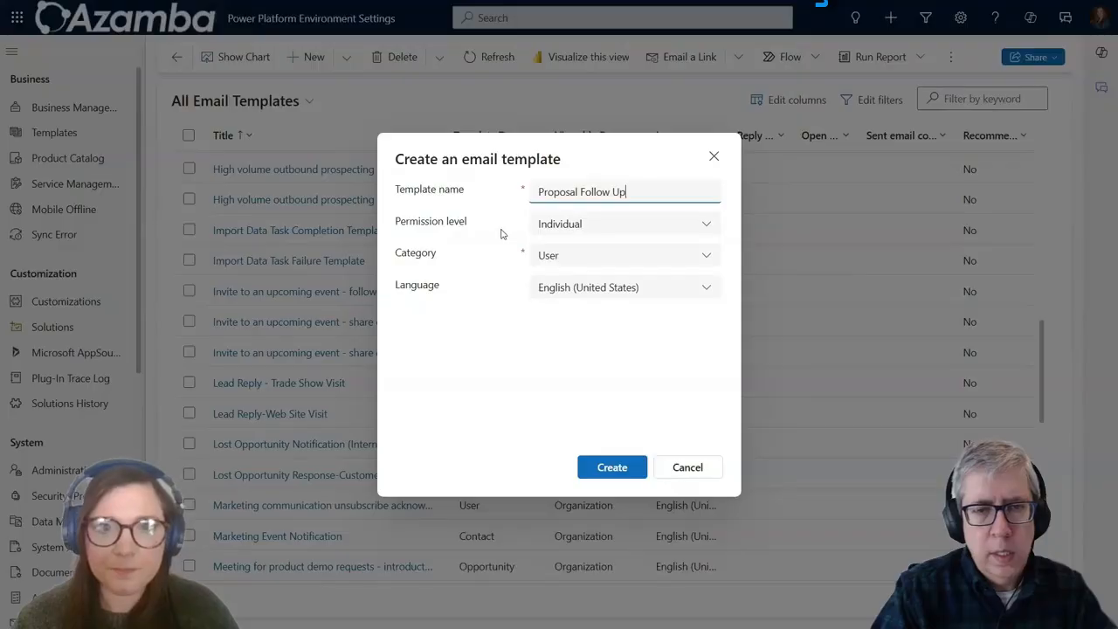
click(449, 238)
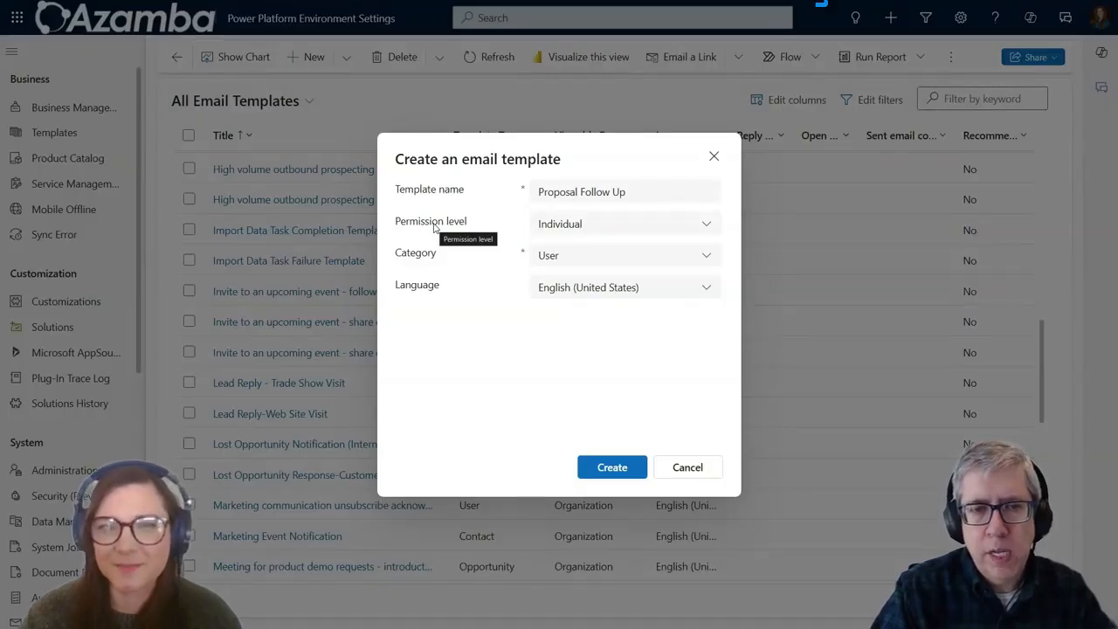
click(629, 192)
text(- First Email)
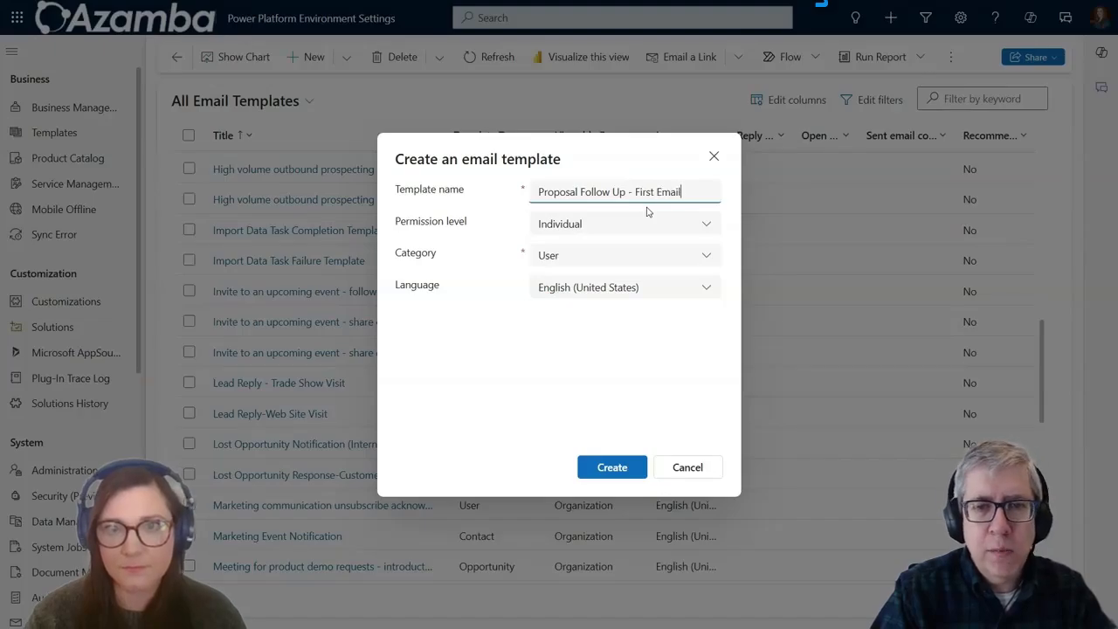
click(502, 207)
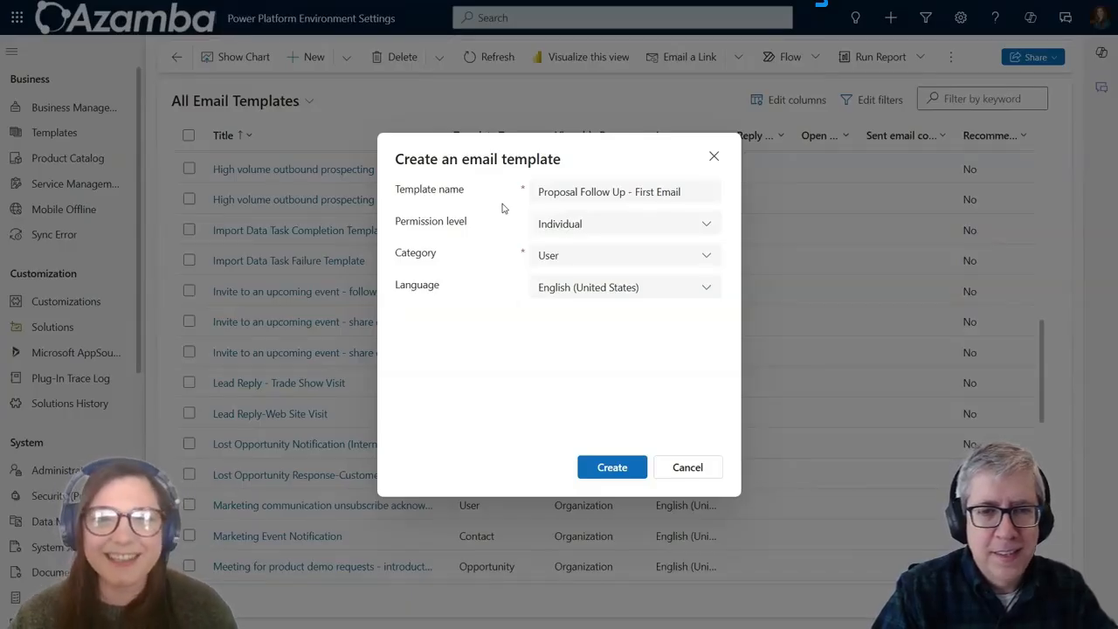
Step: Set the template's permission level to Organization
click(709, 224)
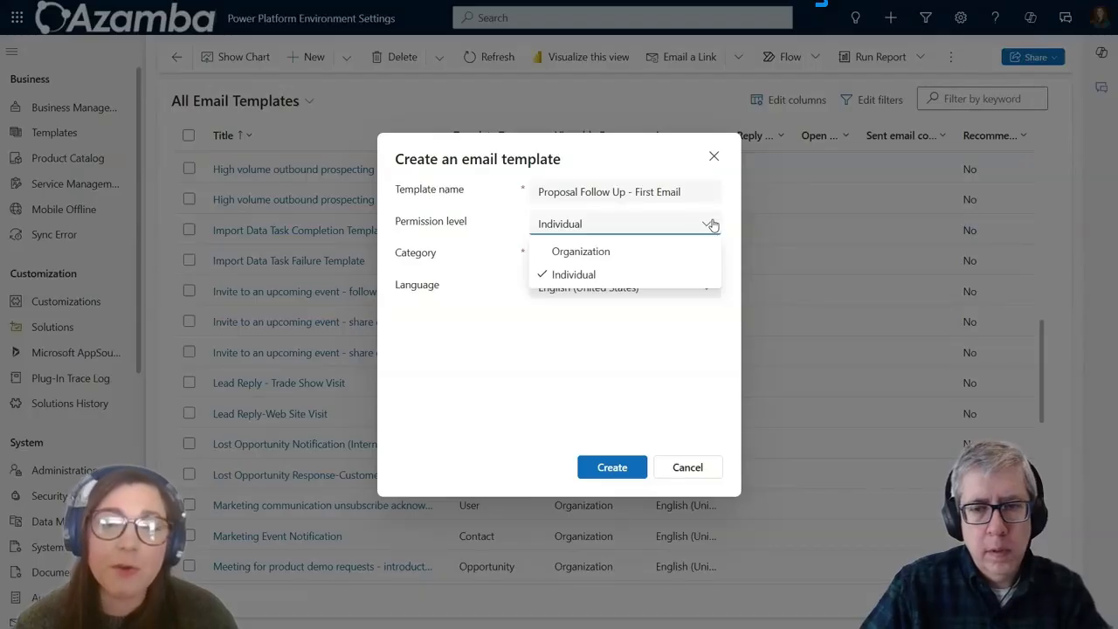
click(636, 253)
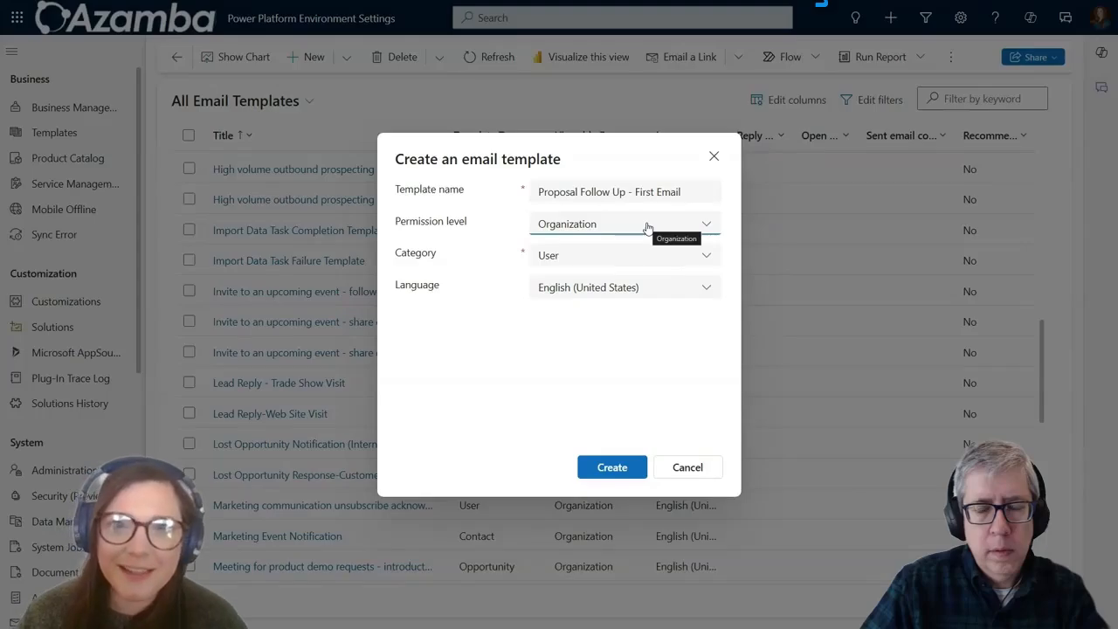
click(708, 258)
Step: Choose Opportunity from the template Category list
scroll(689, 337, up, 3)
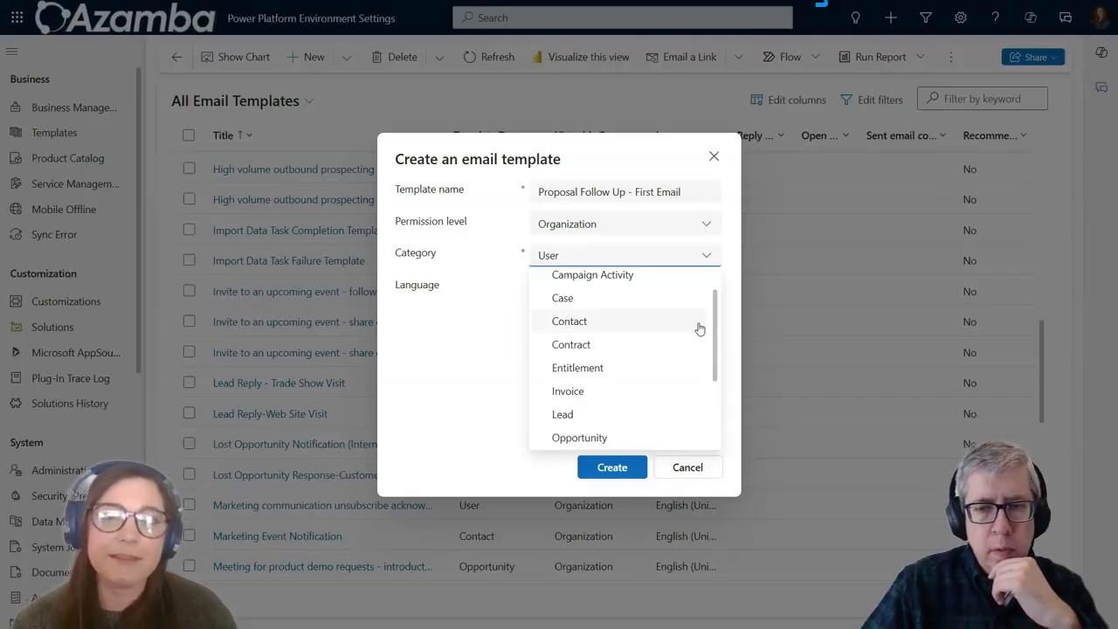
scroll(680, 332, up, 1)
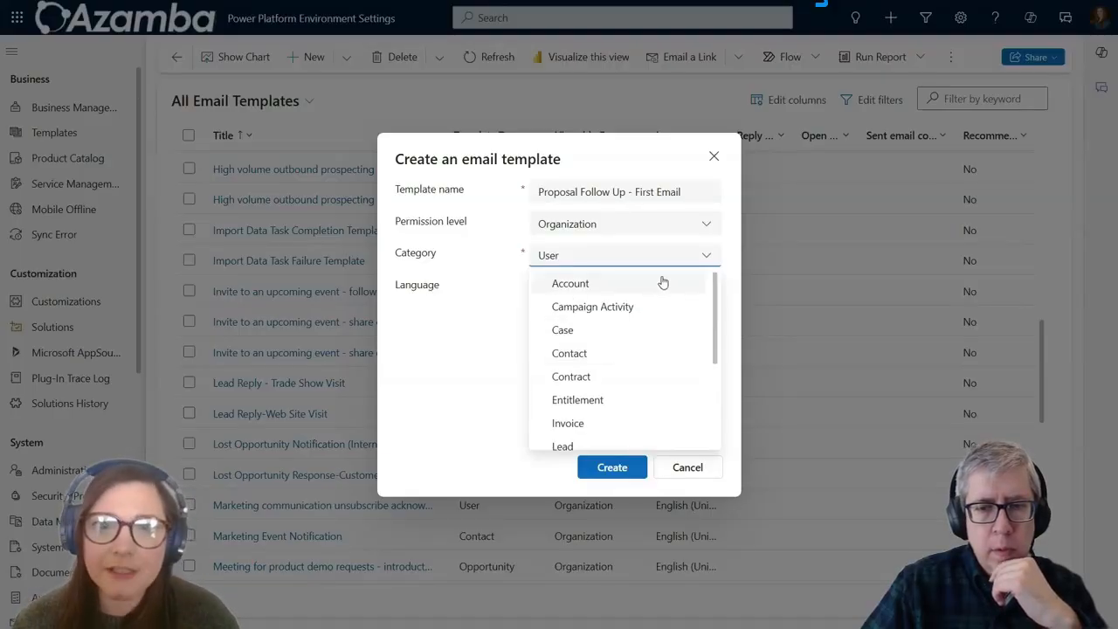
scroll(660, 336, down, 3)
scroll(674, 400, down, 1)
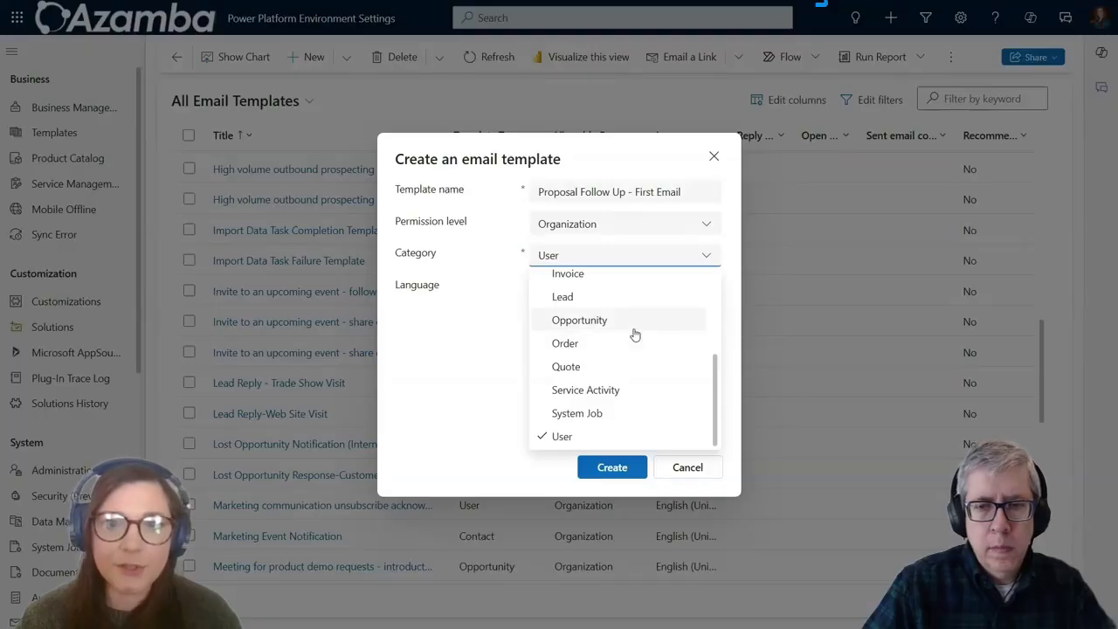
scroll(636, 336, up, 3)
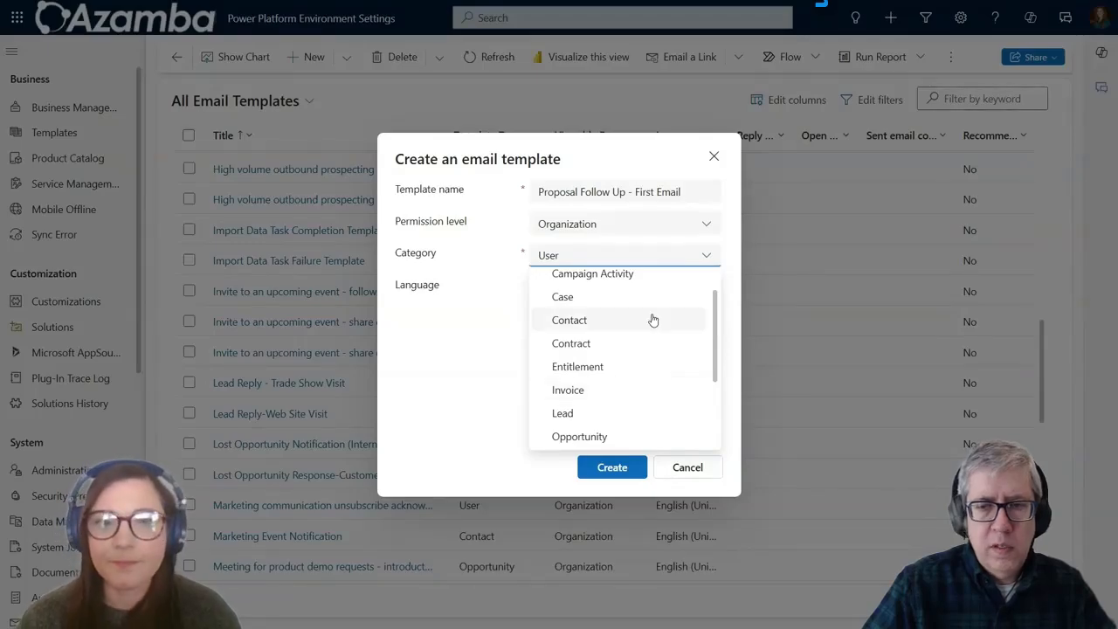
scroll(653, 347, down, 2)
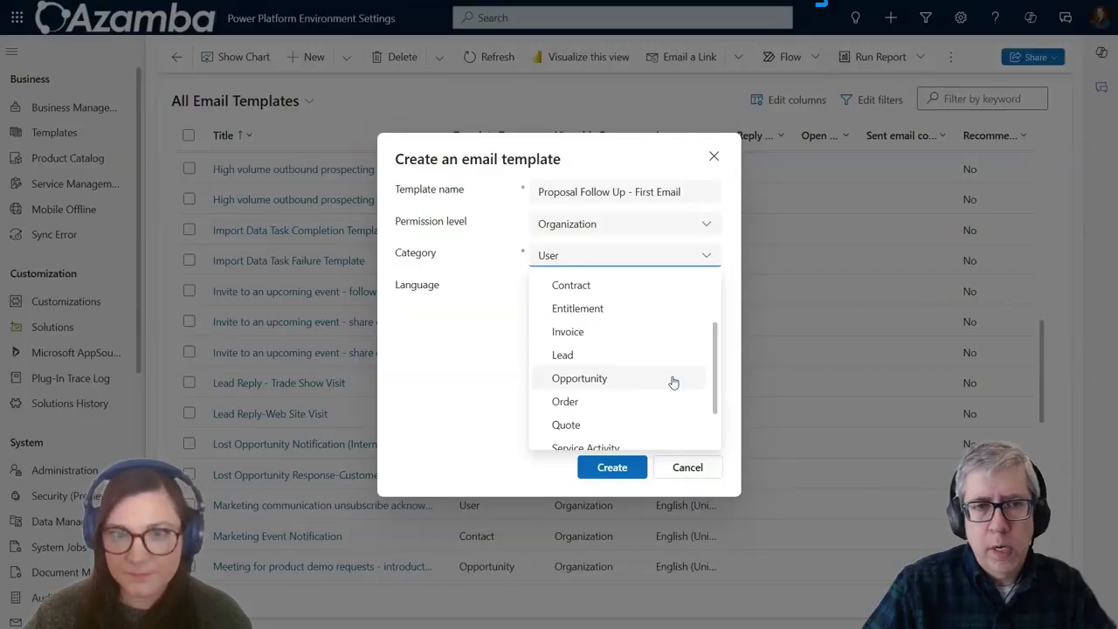
click(674, 381)
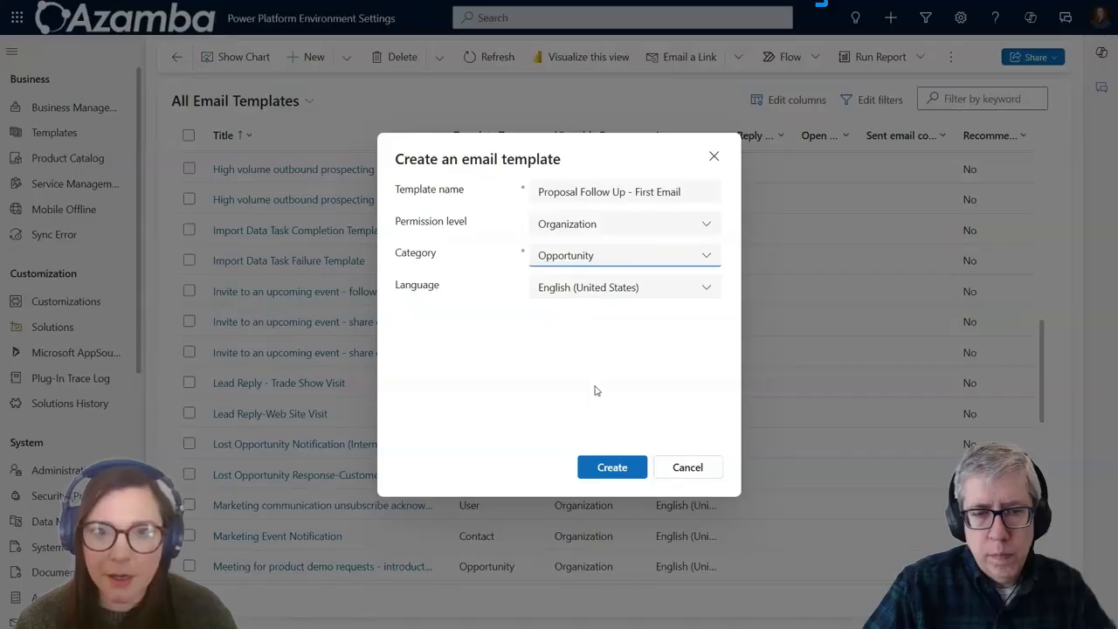
Step: Create the template and enter the description 'First email after sending a proposal -- 3 days out.'
click(608, 467)
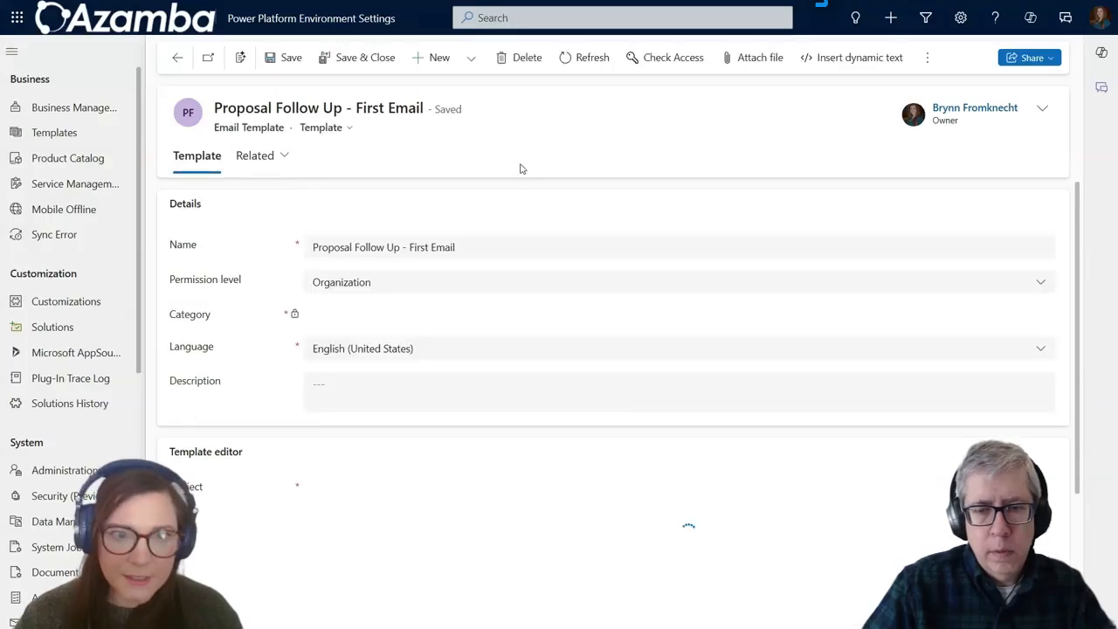
click(340, 387)
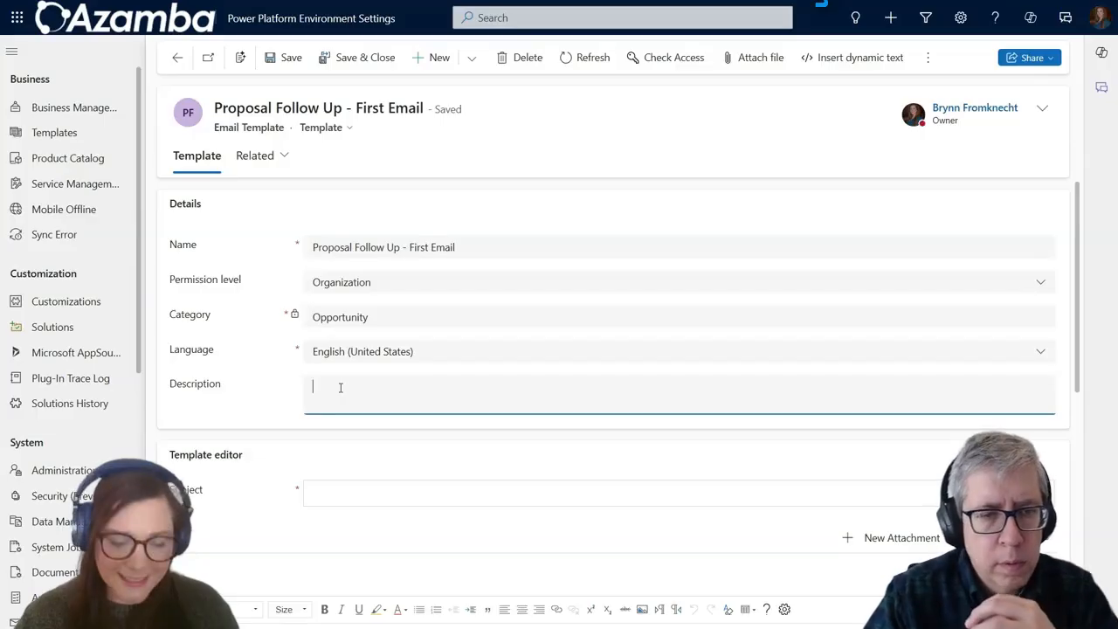
text(First )
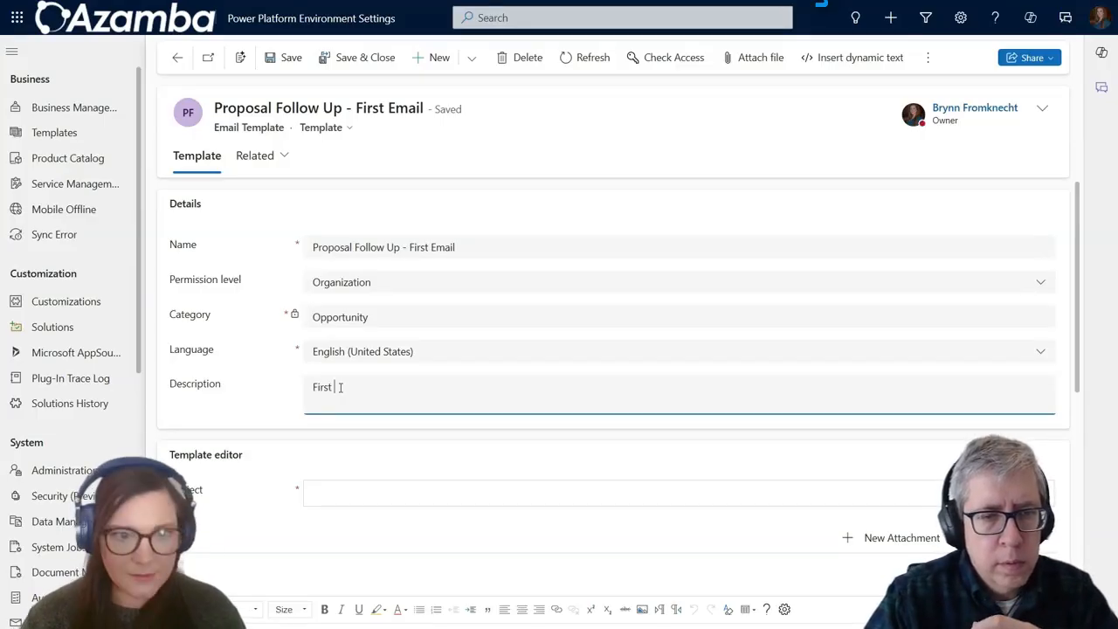
text(email aft)
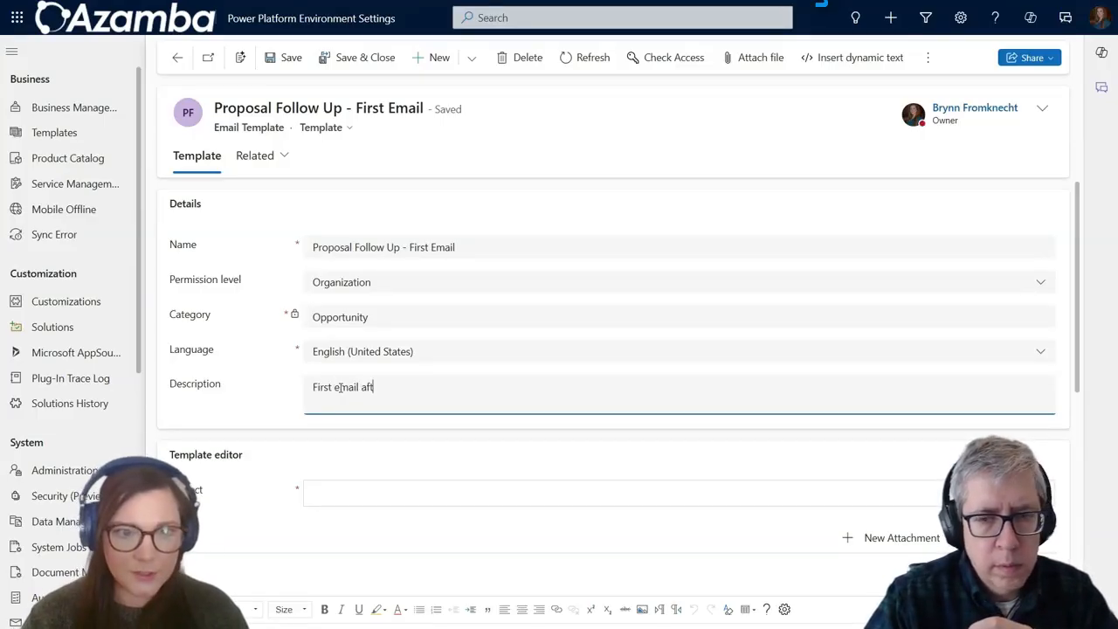
text(er sending a )
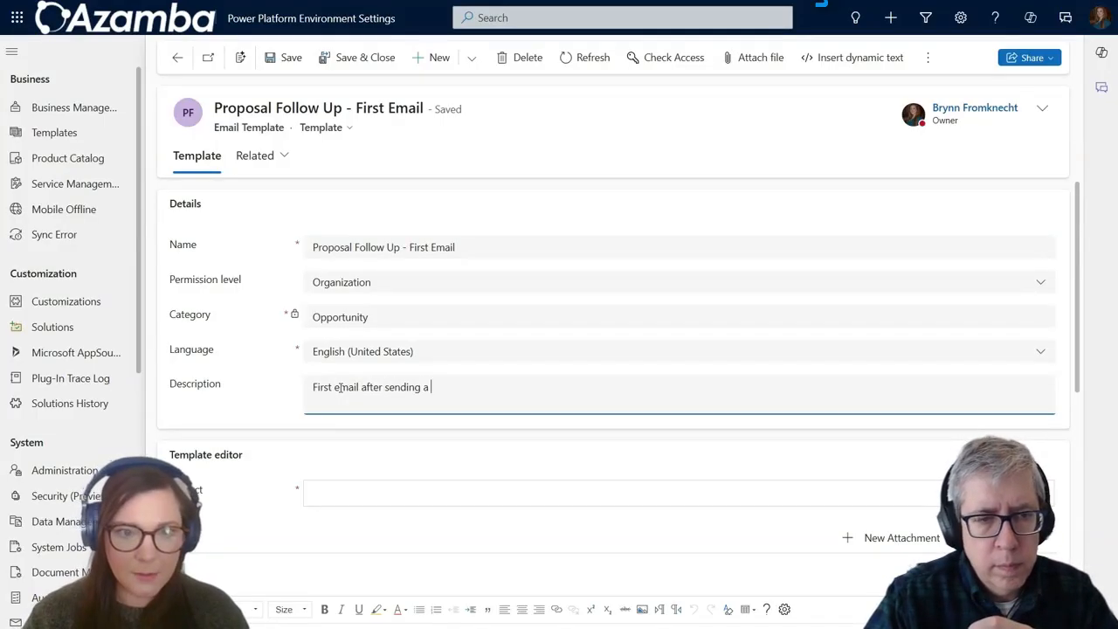
text(proposal -- 1)
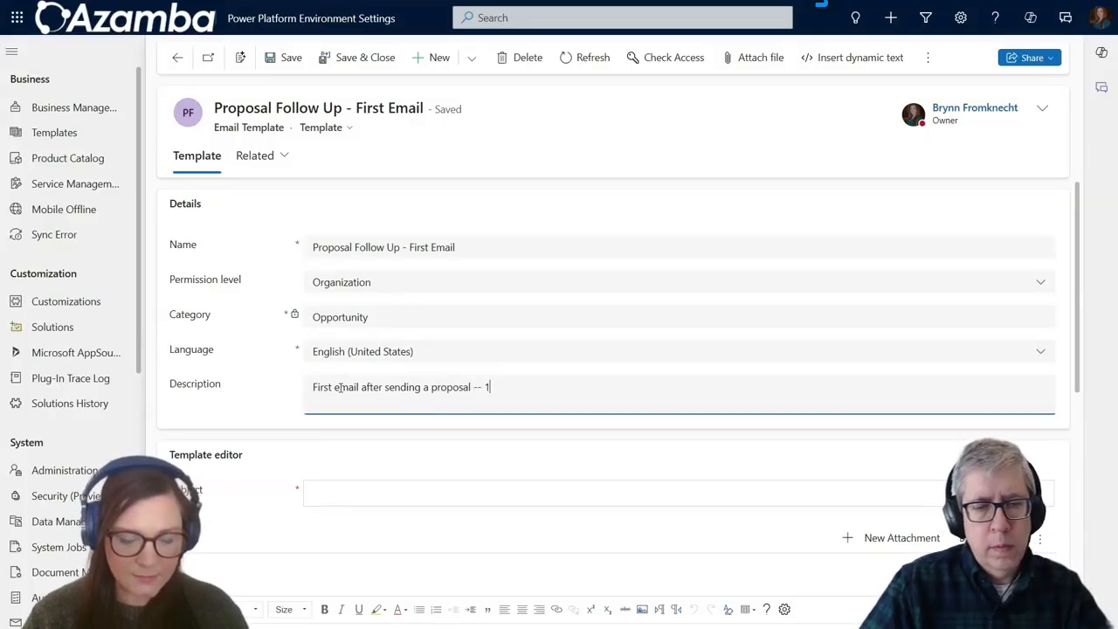
key(BackSpace)
text(3 days out )
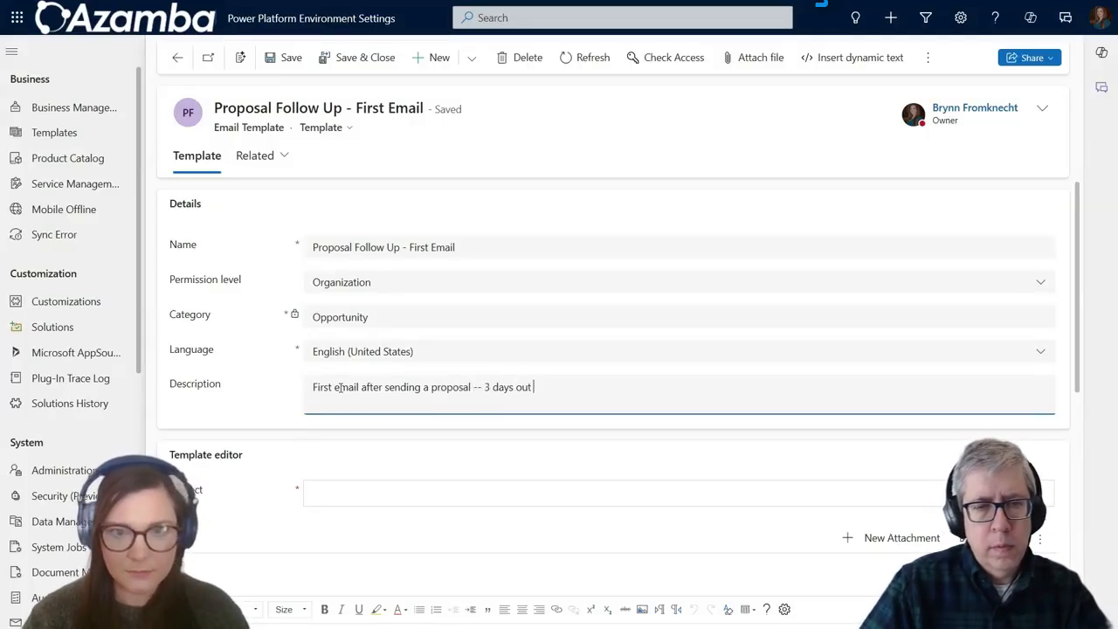
text(.)
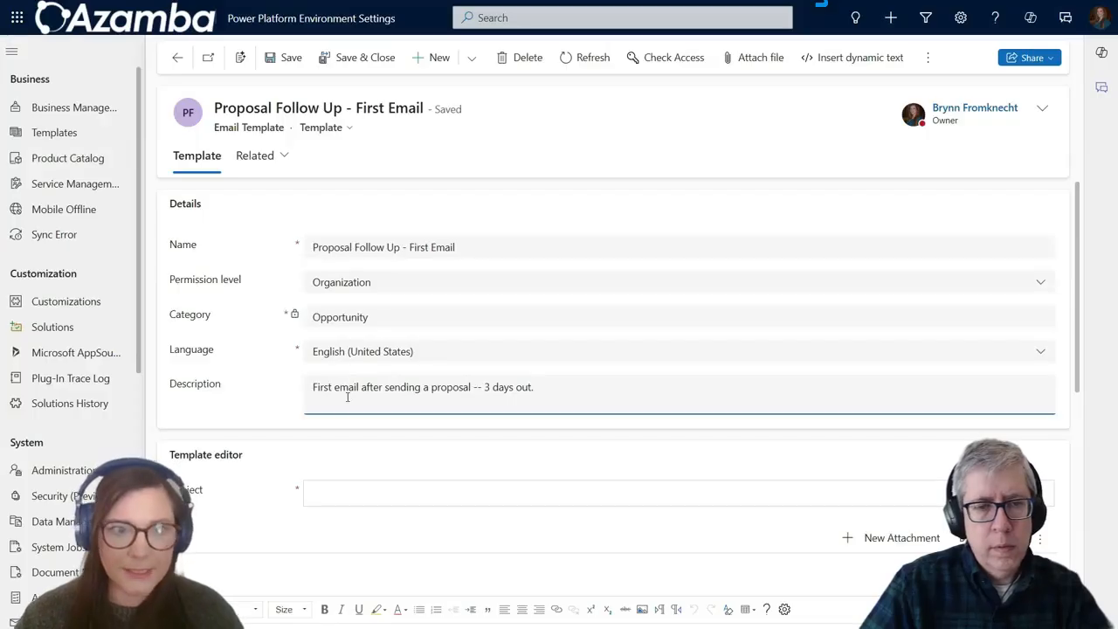
scroll(342, 407, down, 2)
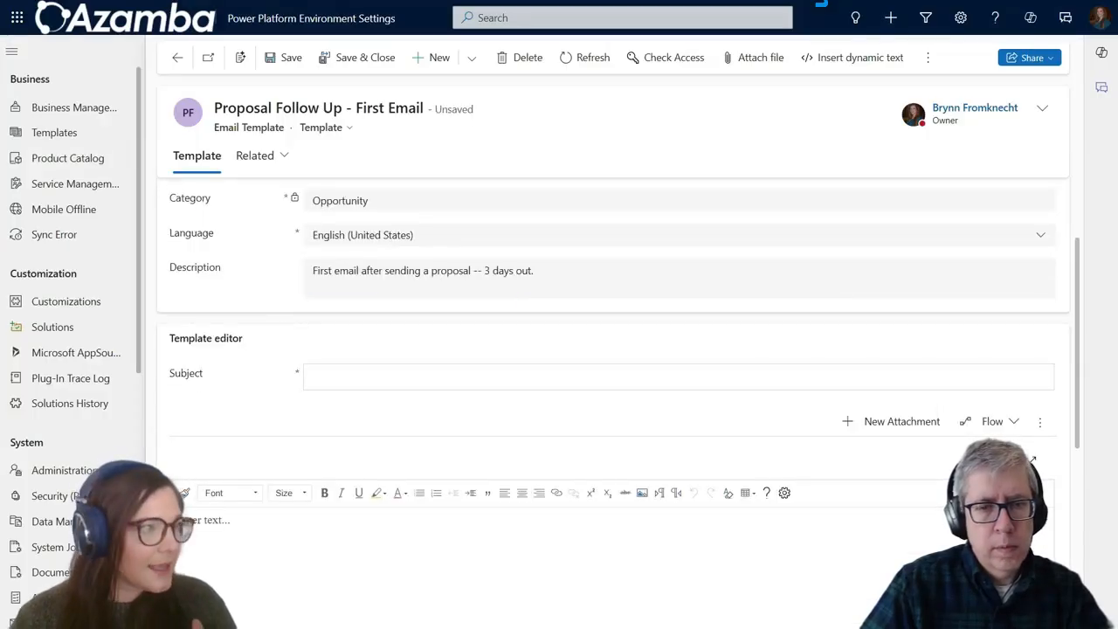
Step: Enter the subject 'Following Up on Our Proposal' and paste the prepared body text
click(336, 378)
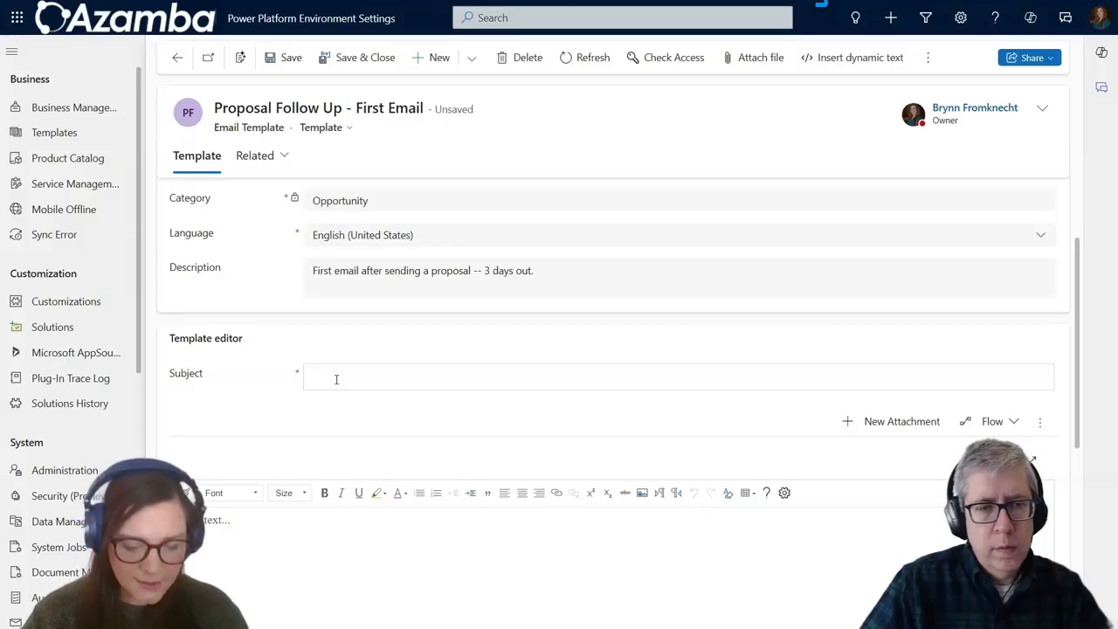
text(Following)
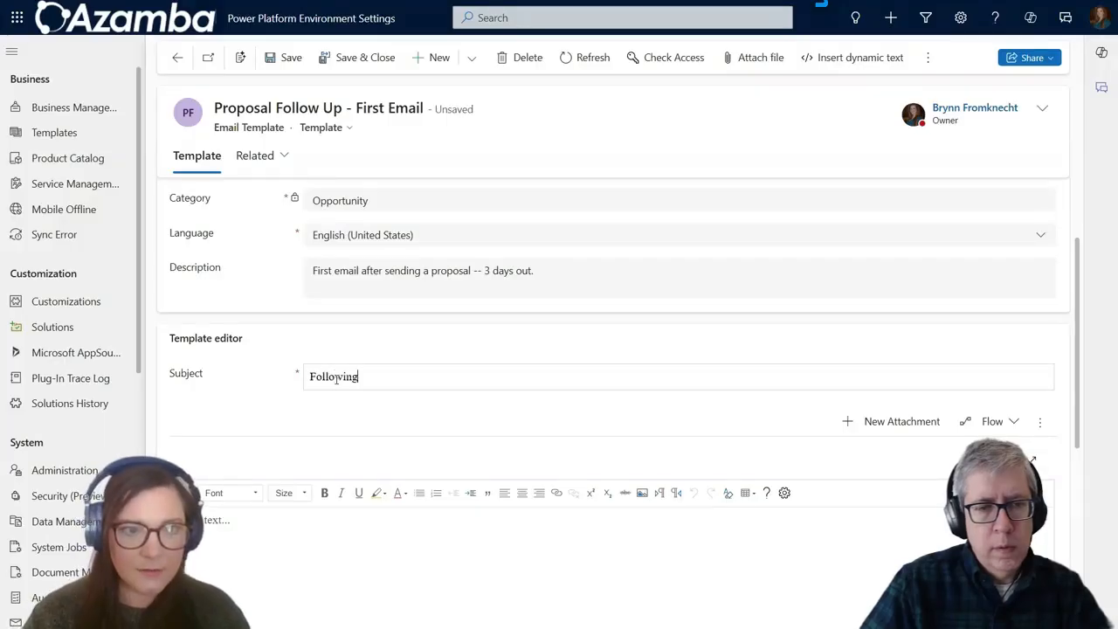
text( Up on Our Pr)
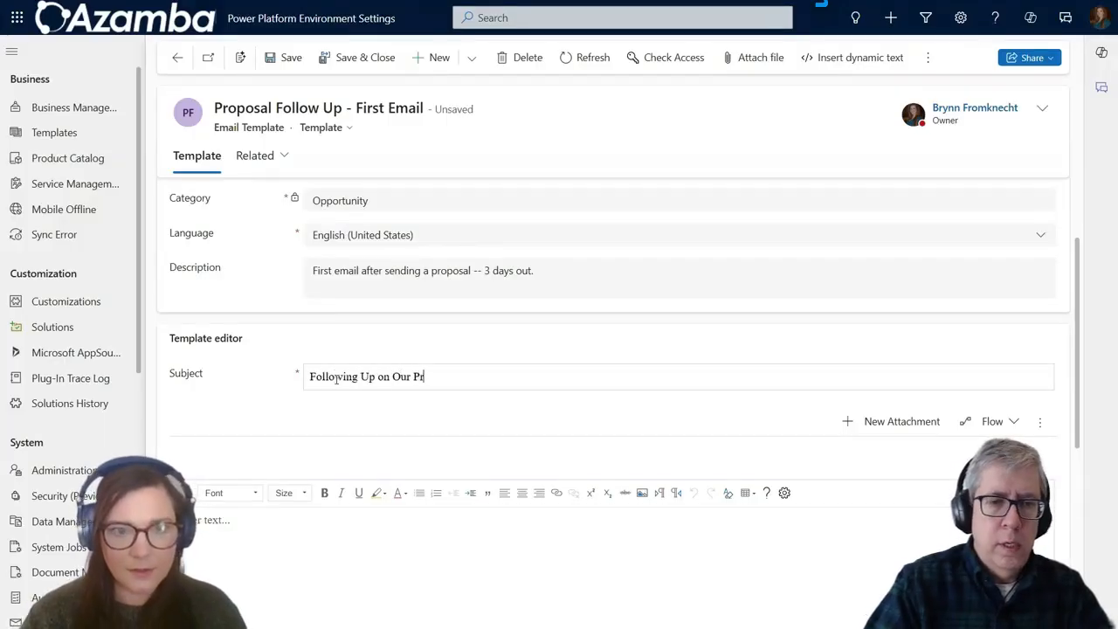
text(oposal)
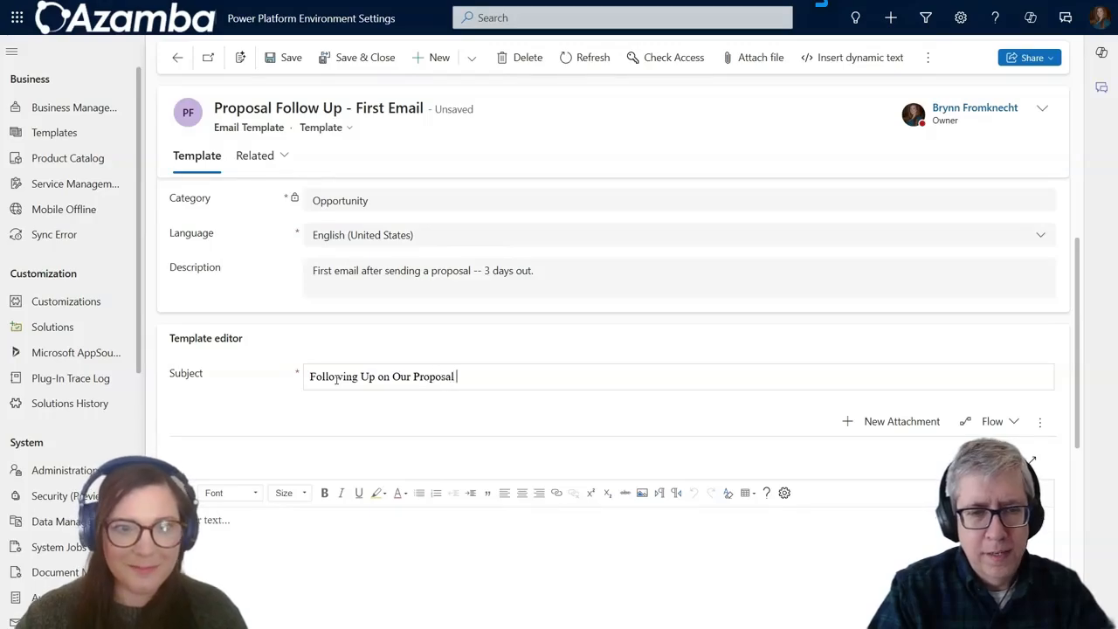
scroll(244, 354, down, 2)
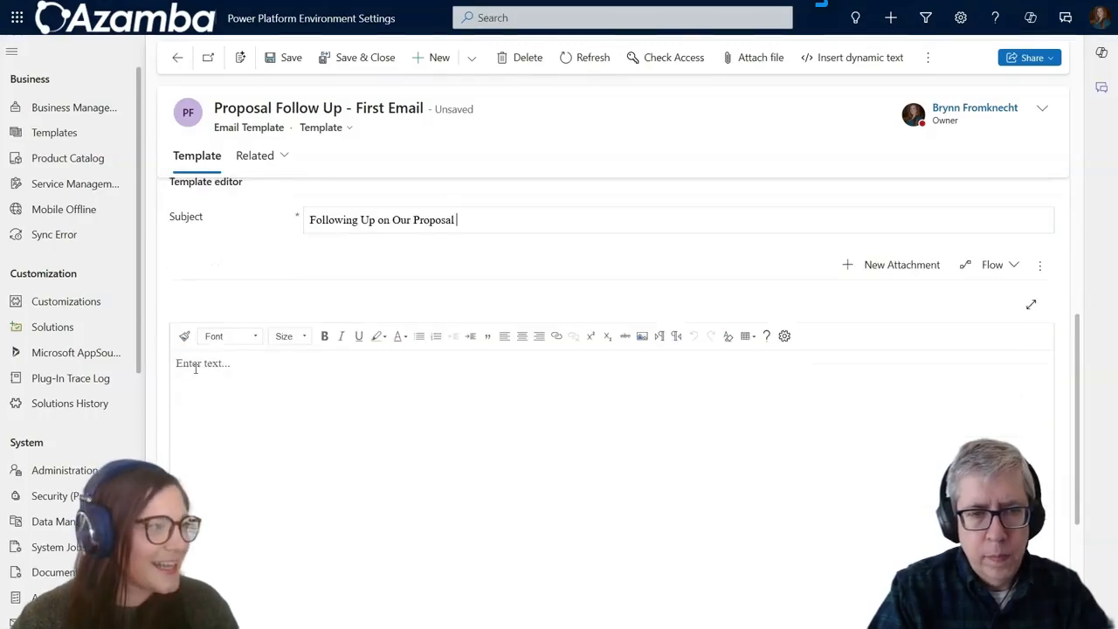
click(292, 414)
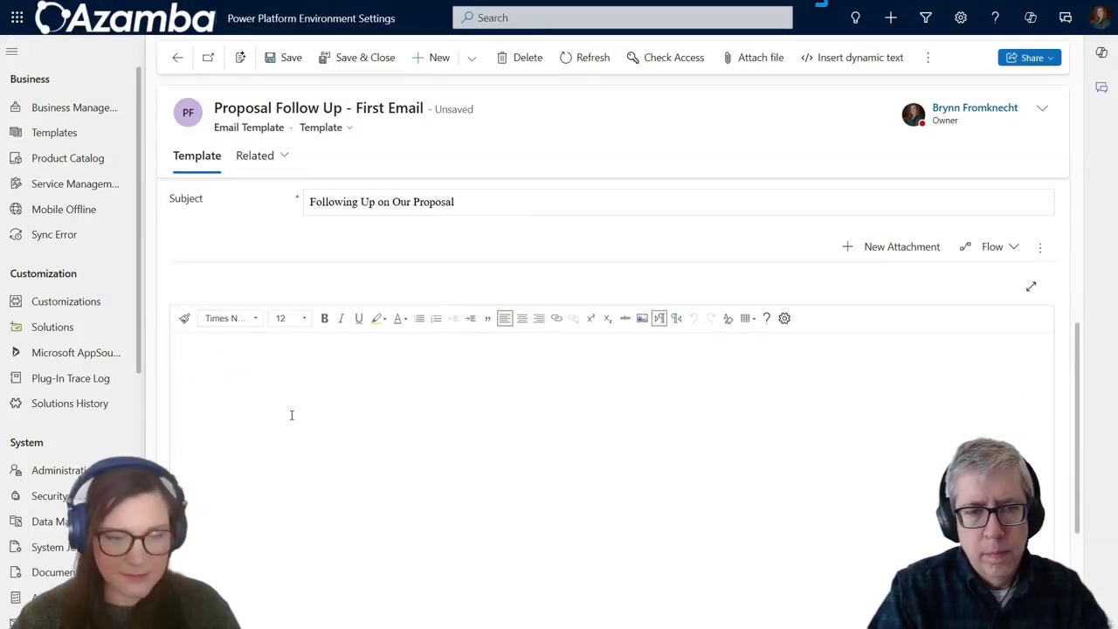
text(Hi [First Name], I wanted to follow up and see if you had a chance to review the proposal I sent over on [insert date].  If you have any questions, feedback, or would like to walk through it together, I’d be happy to schedule a quick call. I want to make sure it covers everything you need to move forward.  Let me know what works best for you—or feel free to reply directly with any thoughts.  Looking forward to hearing from you, [Your Name])
Step: Add blank lines between paragraphs and delete the [Your Name] and [First Name] placeholders
click(274, 355)
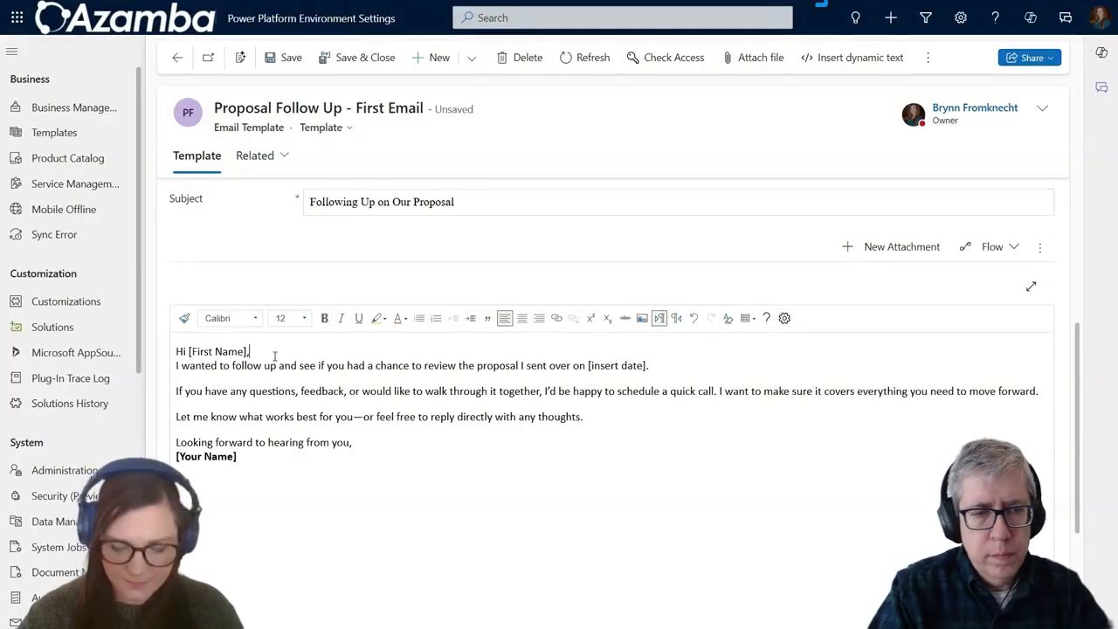
key(Return)
key(Down)
key(Down)
key(ctrl+End)
key(Up)
key(Home)
key(Down)
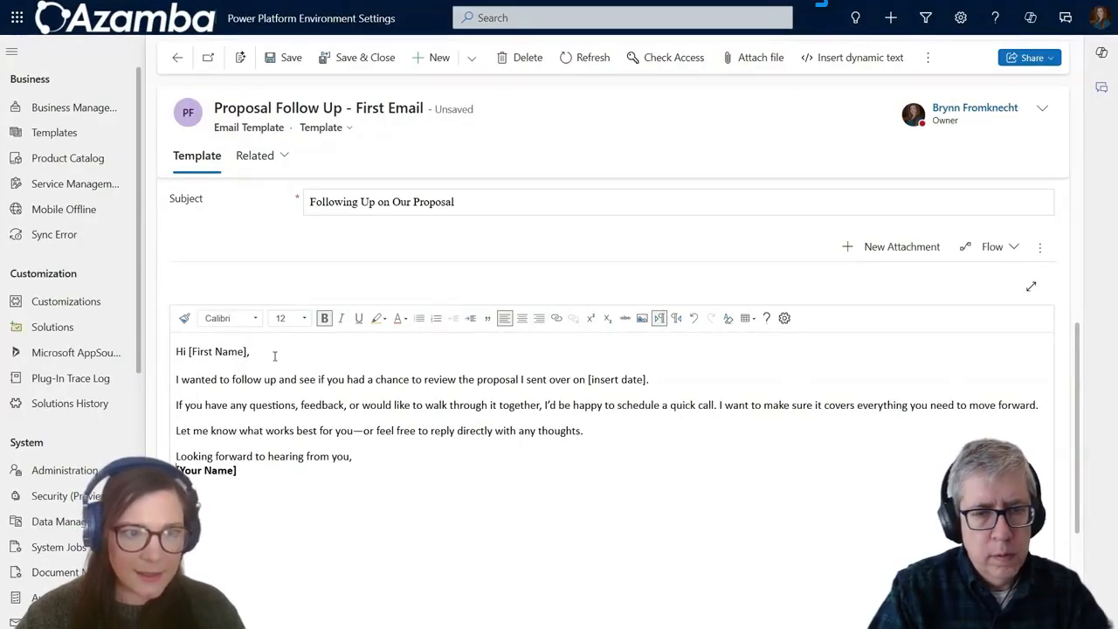
key(Return)
key(Down)
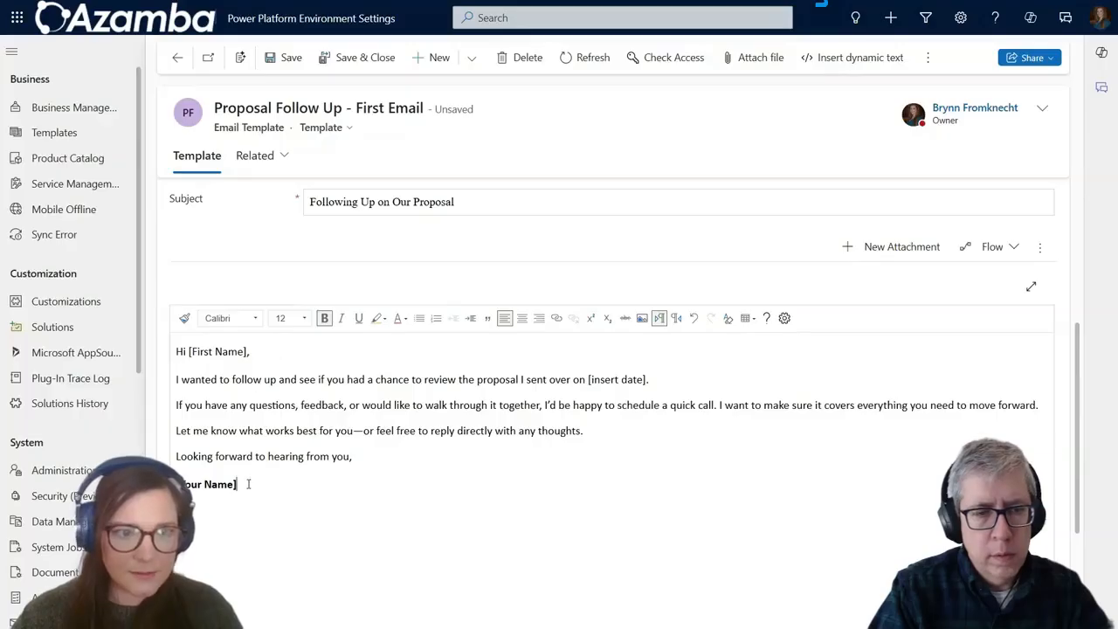
key(shift+Home)
key(BackSpace)
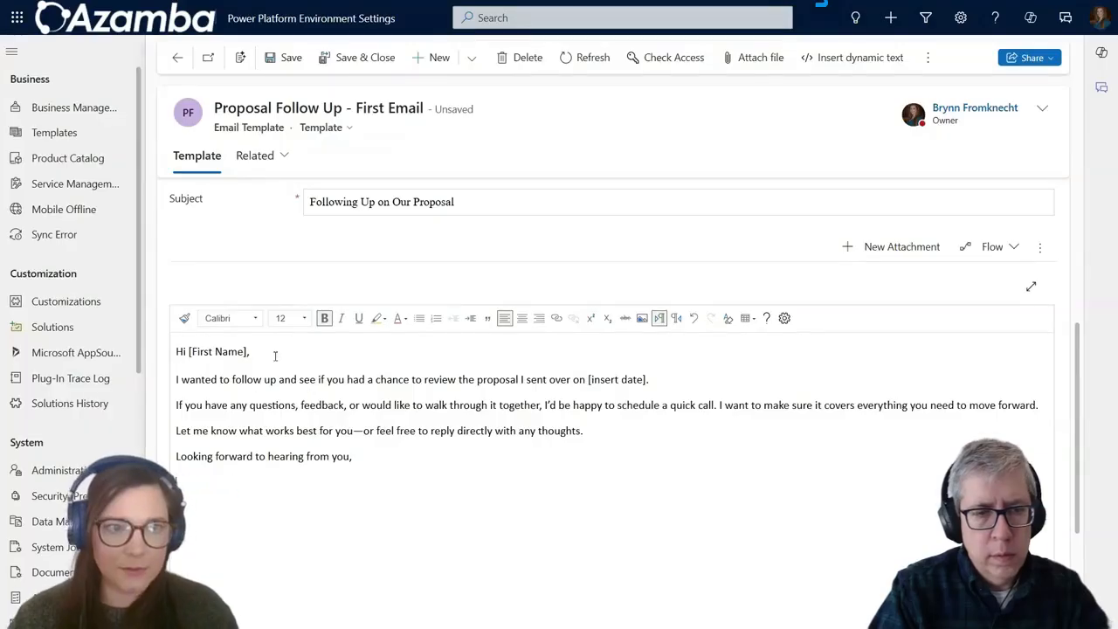
drag(248, 351, 189, 351)
key(BackSpace)
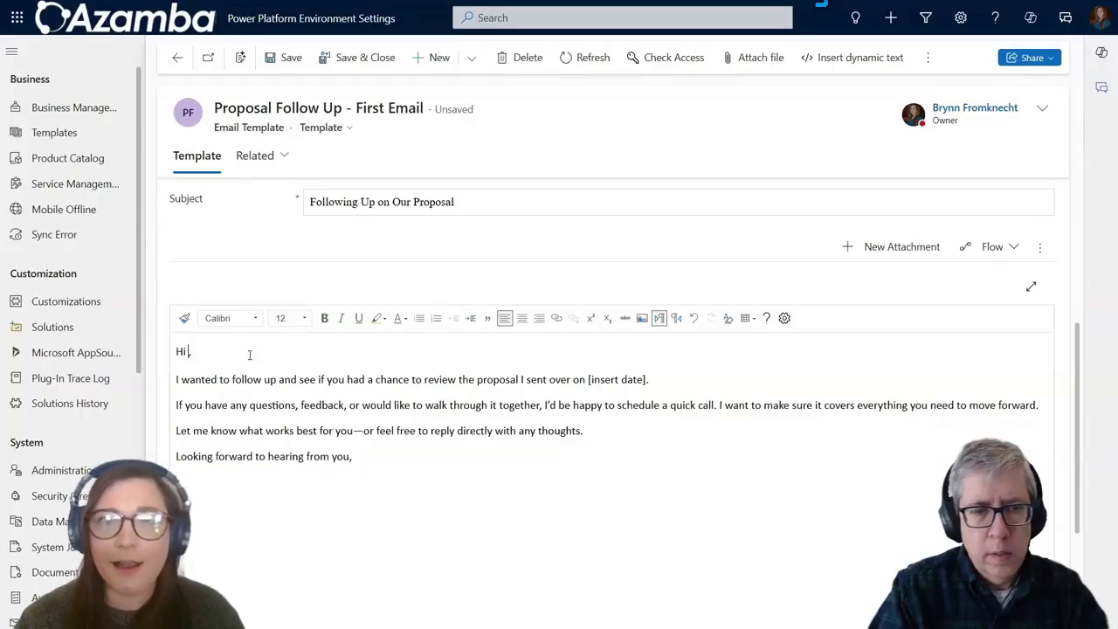
Step: Insert Contact First Name dynamic text into the greeting with 'Friend' as default text
click(845, 58)
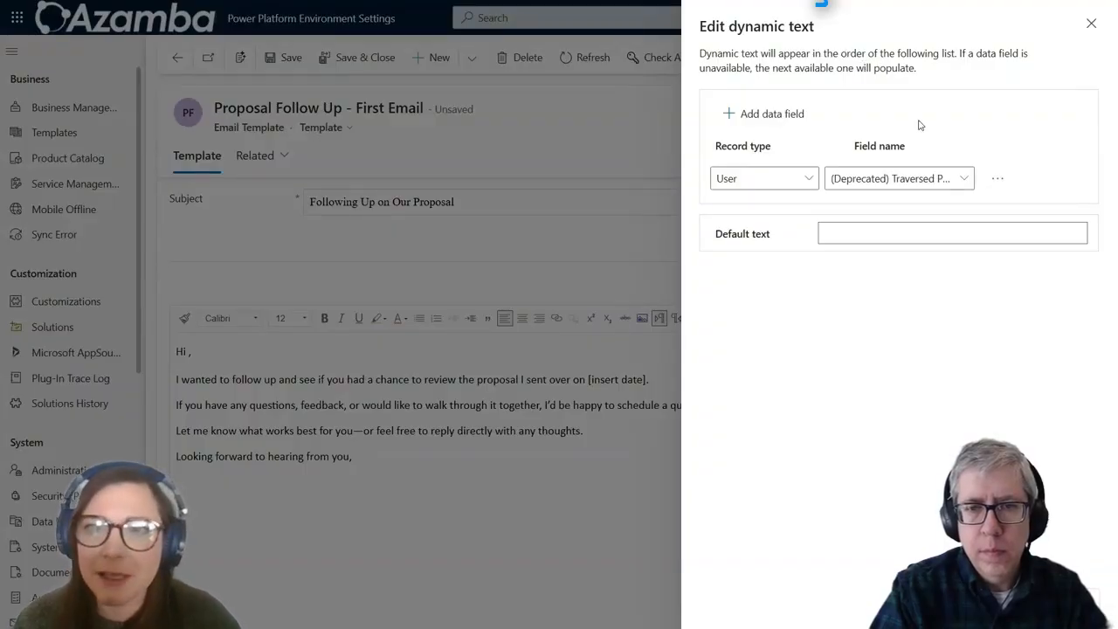
click(813, 179)
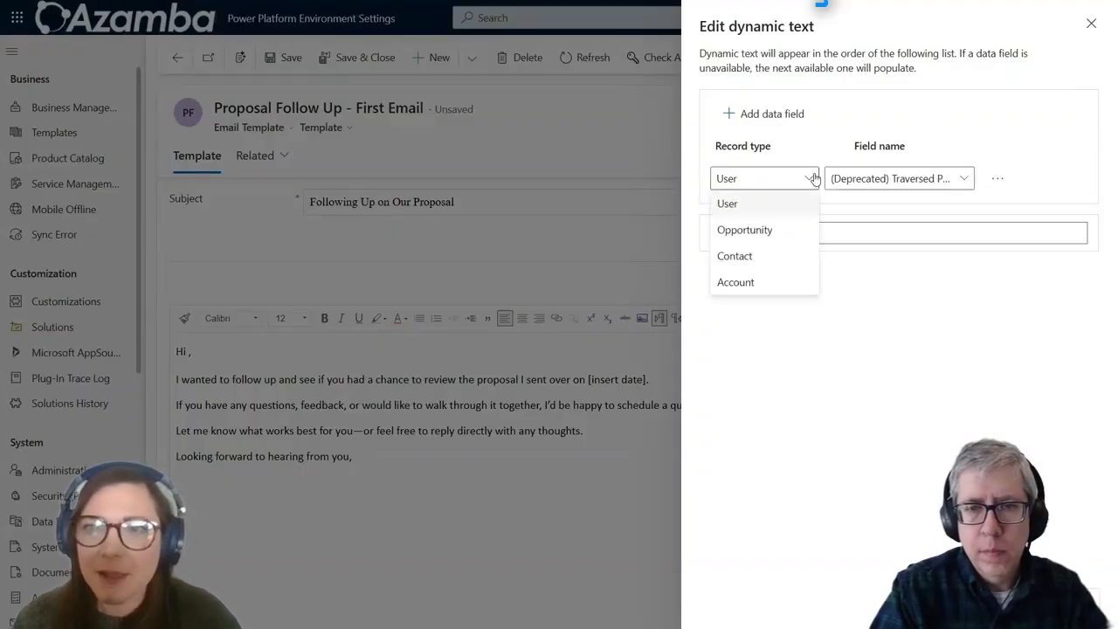
click(796, 255)
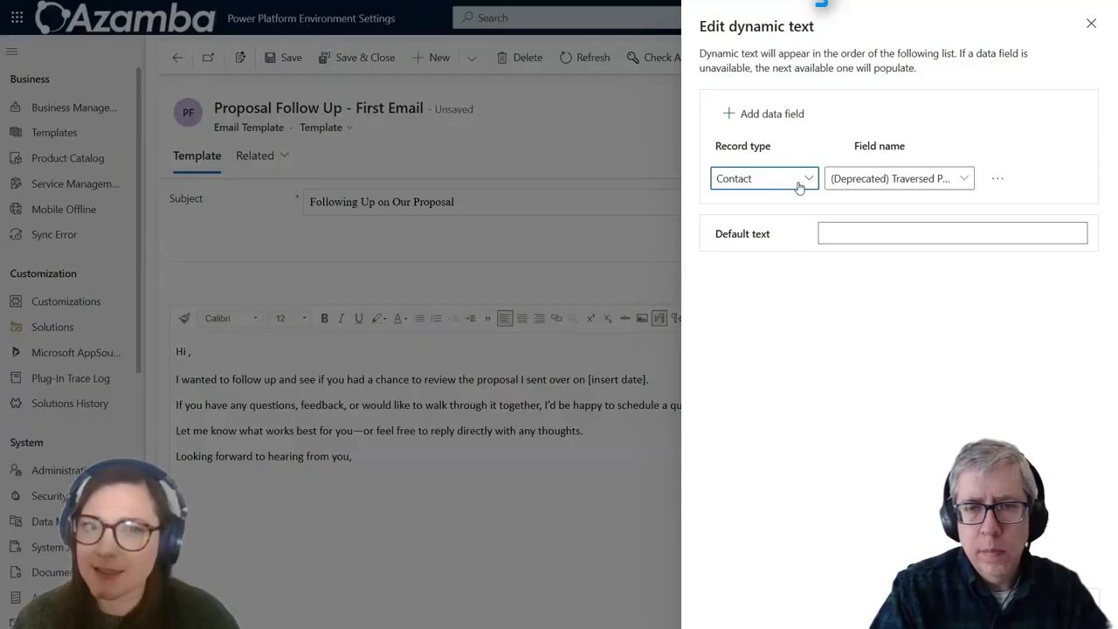
click(885, 182)
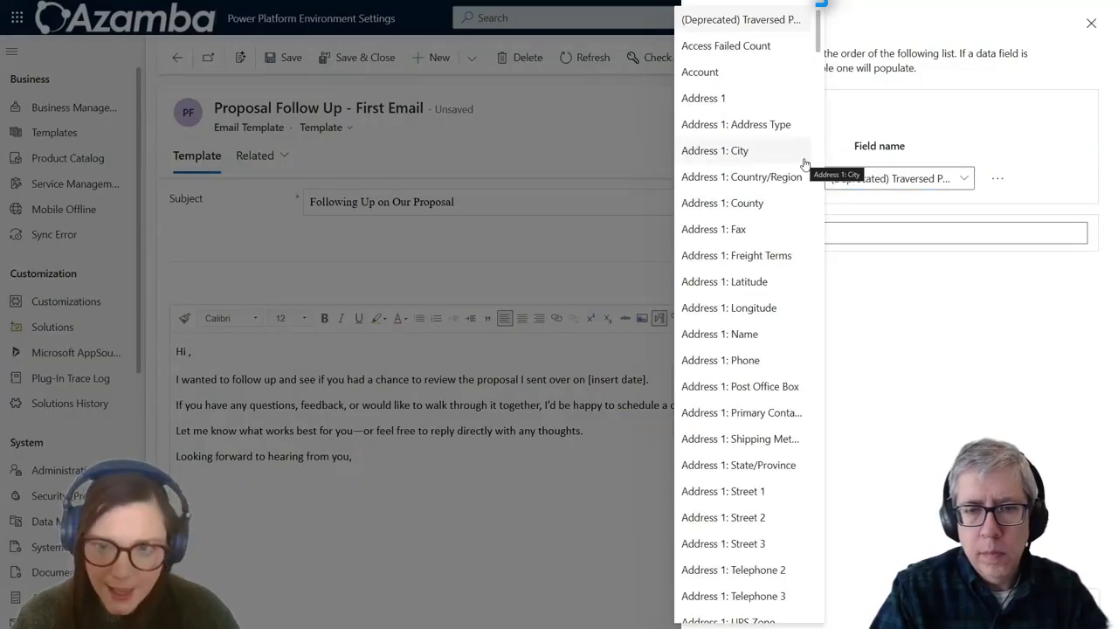
scroll(759, 411, down, 20)
scroll(760, 454, down, 3)
click(741, 448)
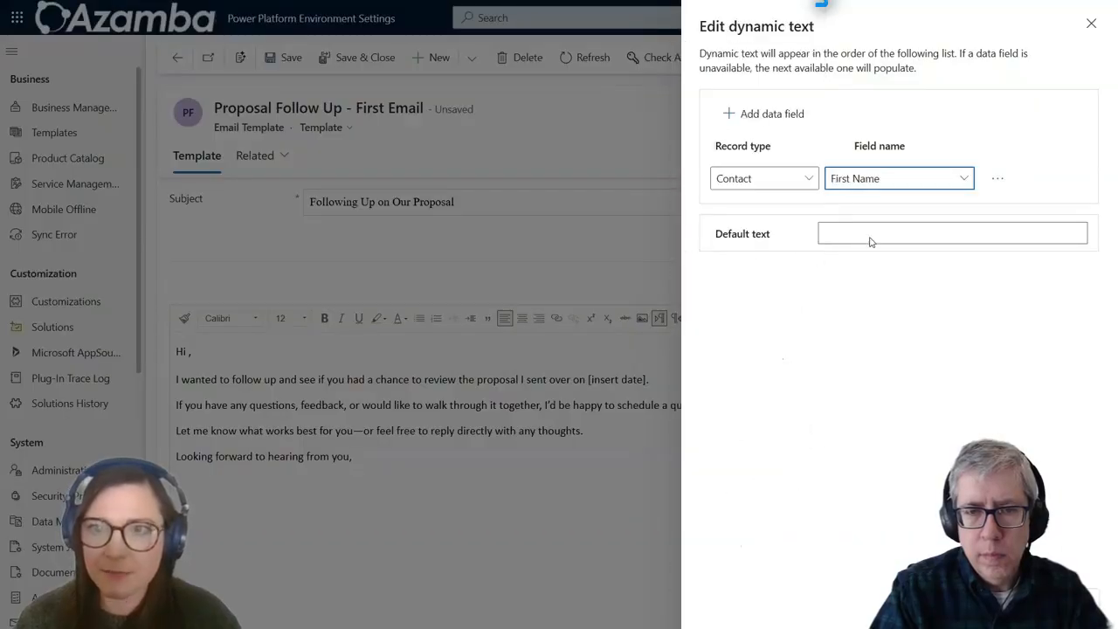
click(879, 235)
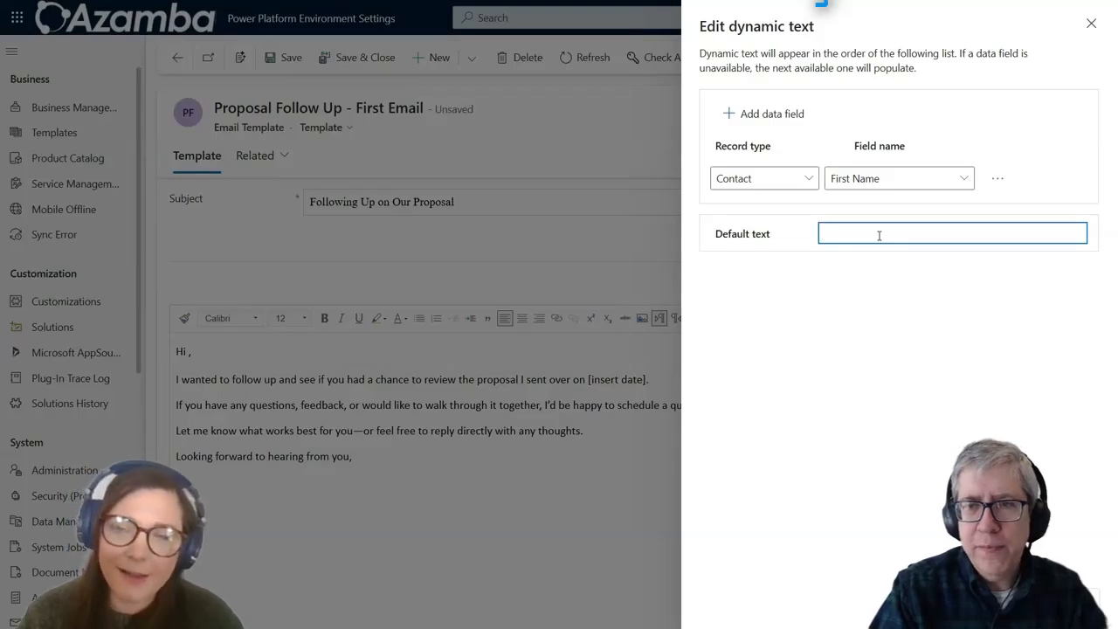
text(Fr)
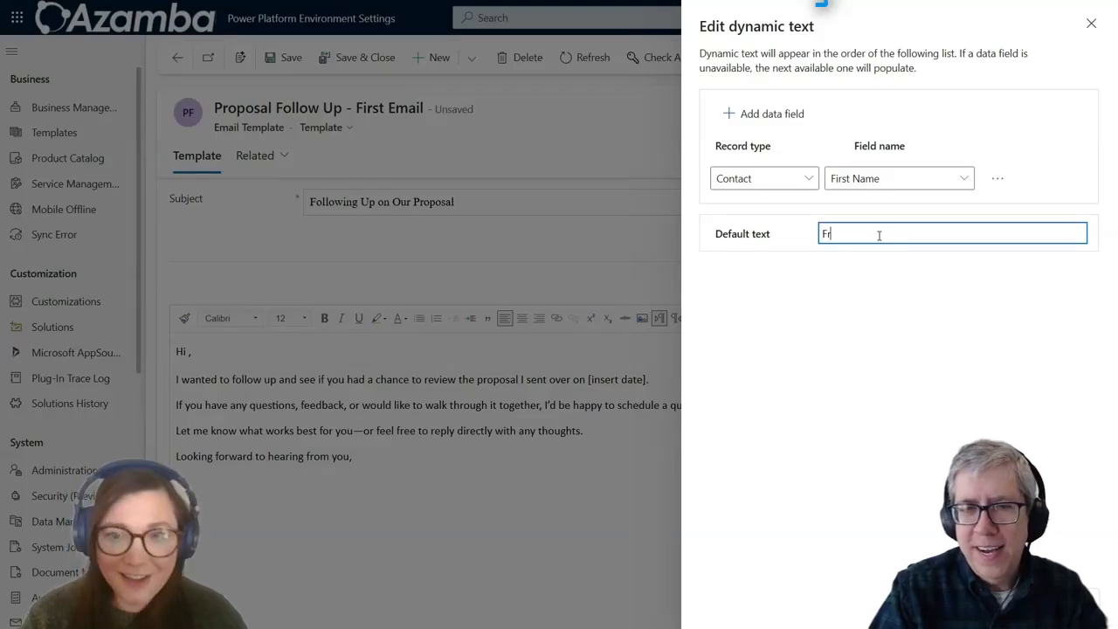
text(iend)
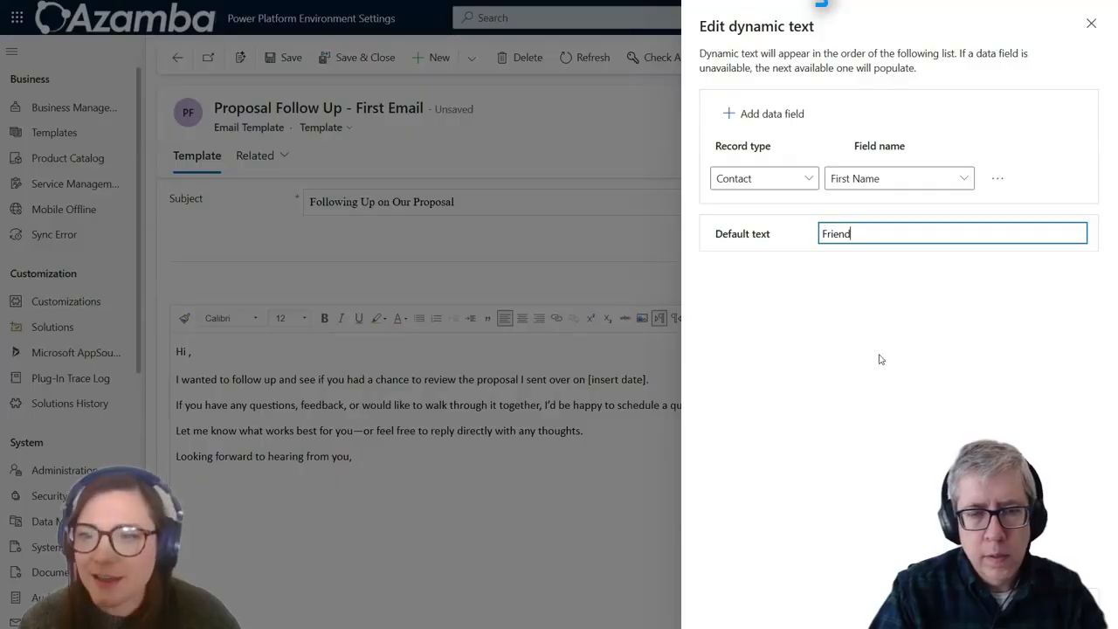
click(995, 597)
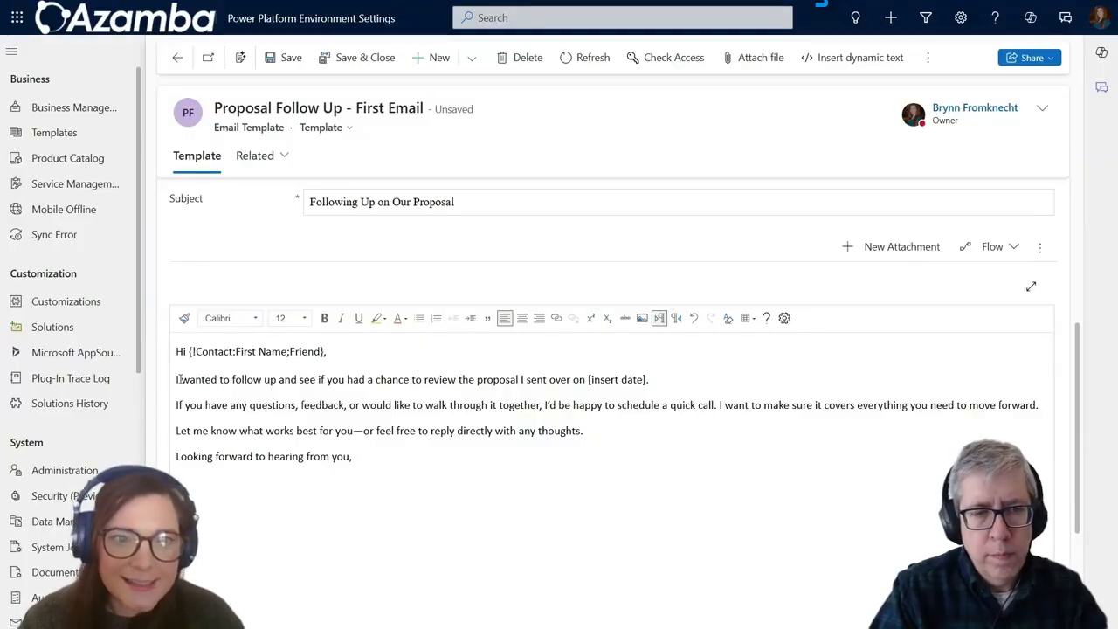
Step: Erase the [insert date] placeholder from the proposal sentence
click(646, 379)
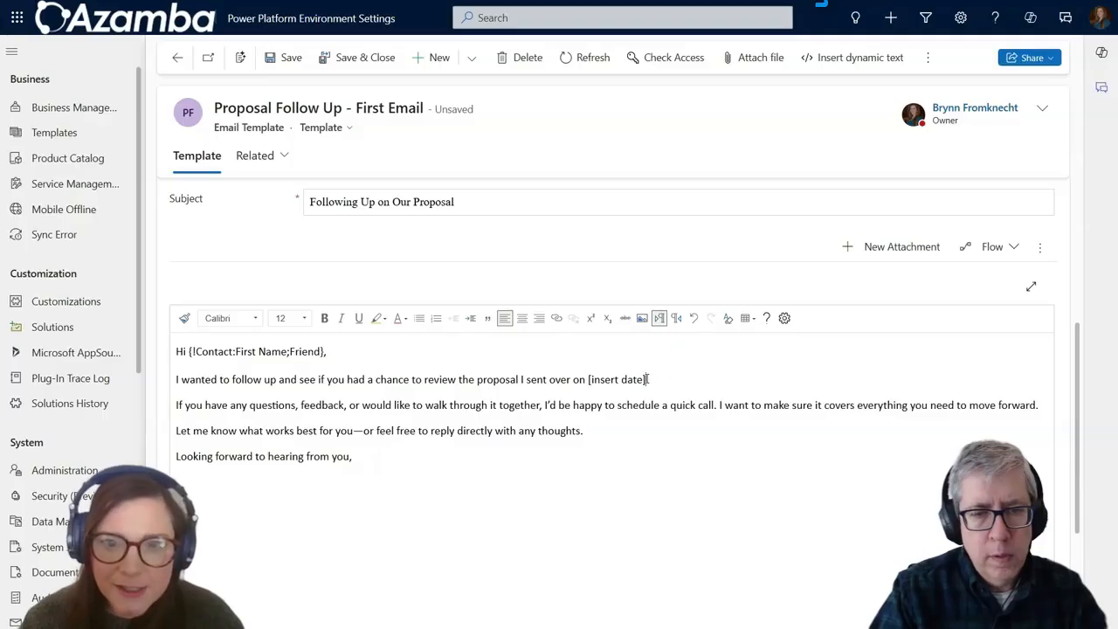
key(BackSpace)
key(BackSpace)
key(BackSpace)
key(BackSpace)
key(BackSpace)
key(BackSpace)
key(BackSpace)
key(BackSpace)
key(BackSpace)
key(BackSpace)
key(BackSpace)
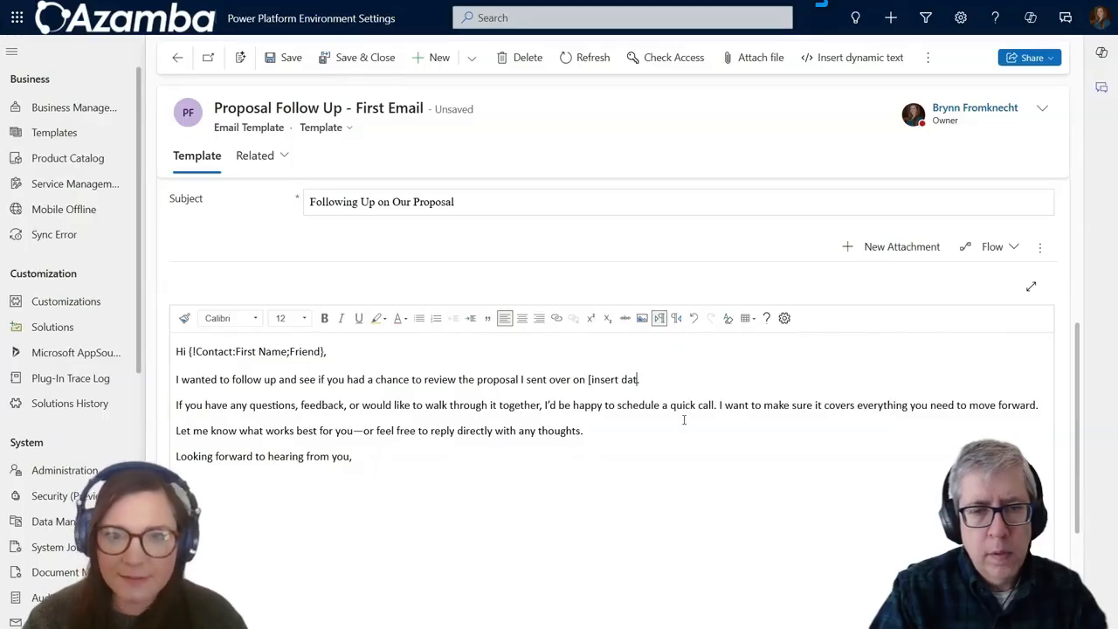
key(BackSpace)
key(BackSpace)
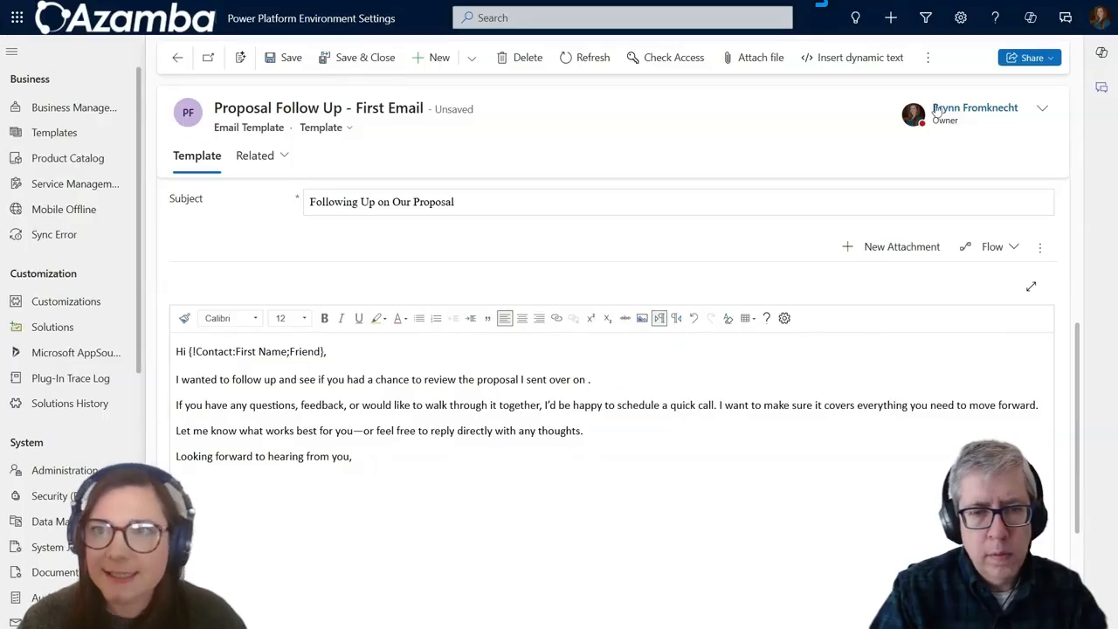
Step: Insert Opportunity Created On dynamic text with 'our last call' as the default text
click(892, 59)
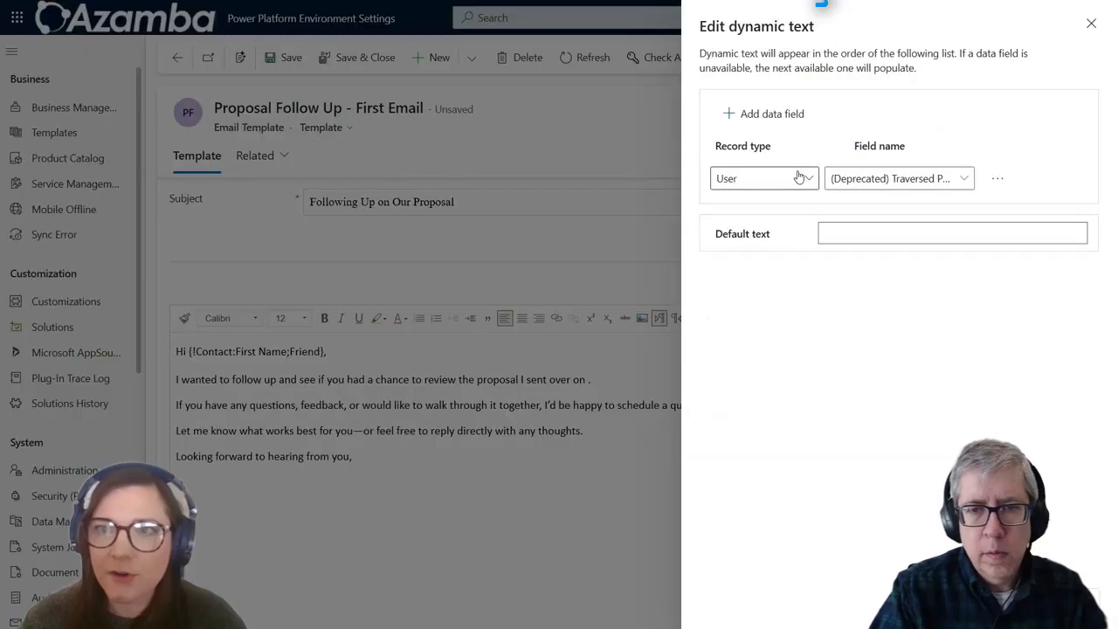
click(798, 180)
click(744, 279)
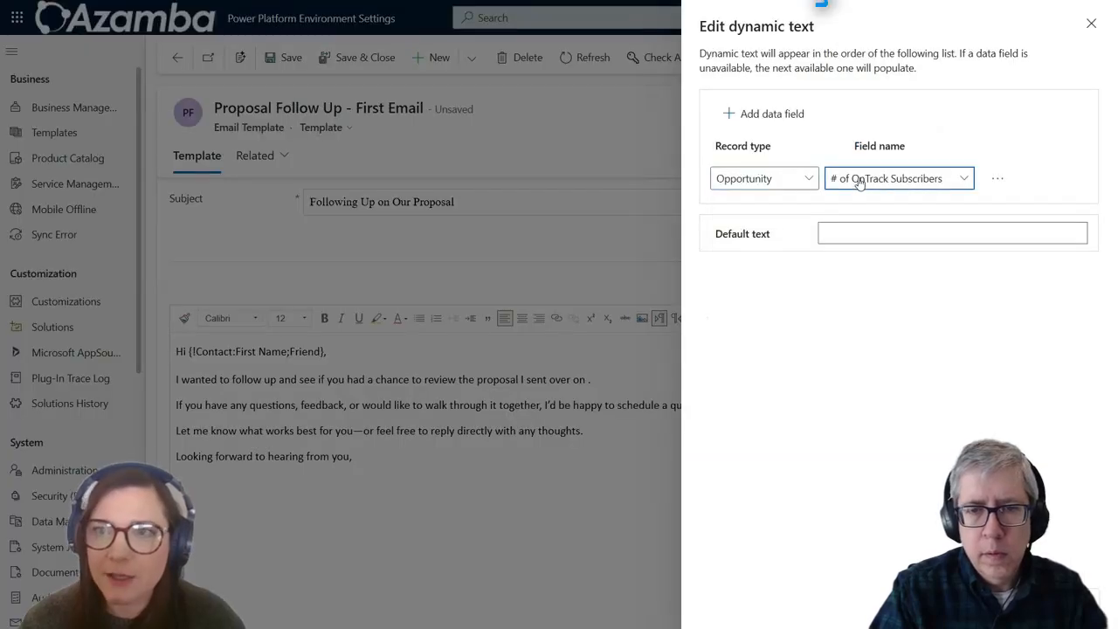
click(860, 181)
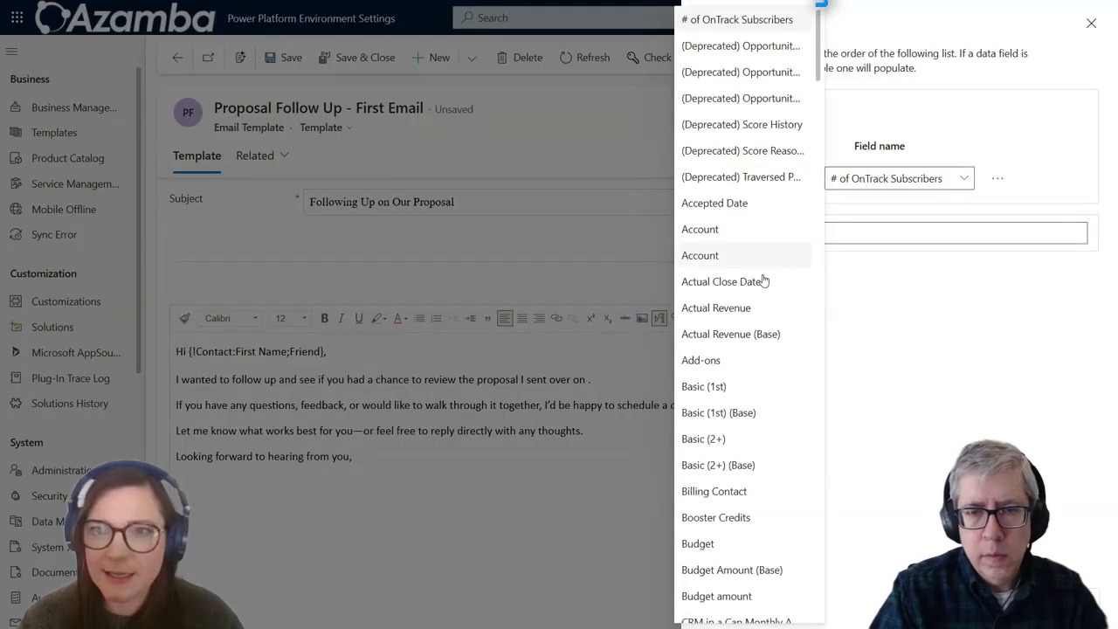
scroll(756, 471, down, 4)
click(747, 483)
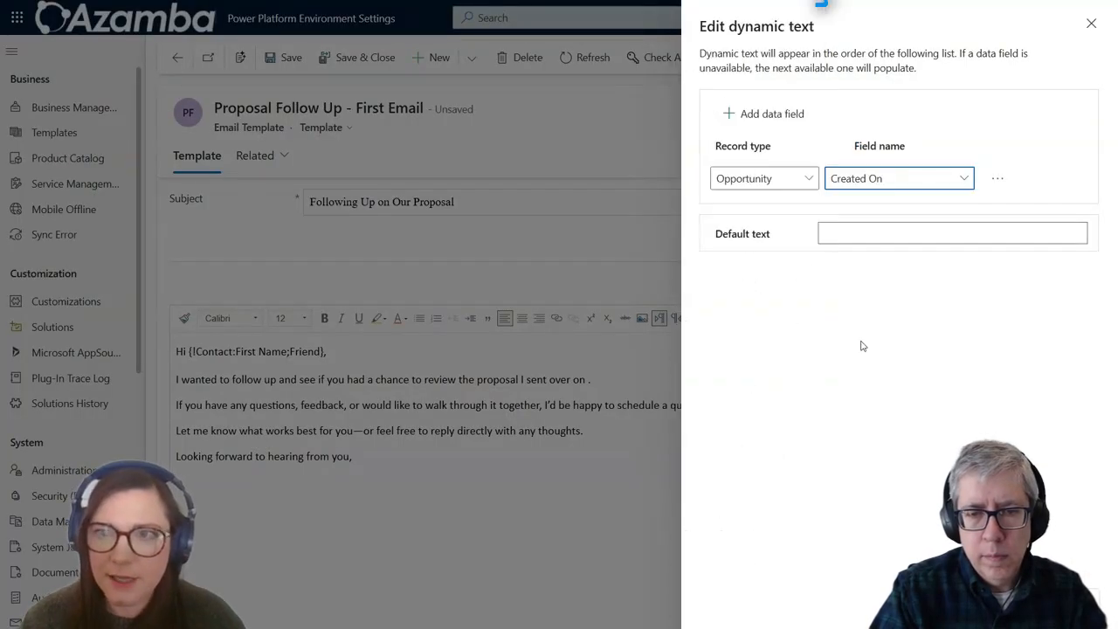
click(846, 239)
text(our last call)
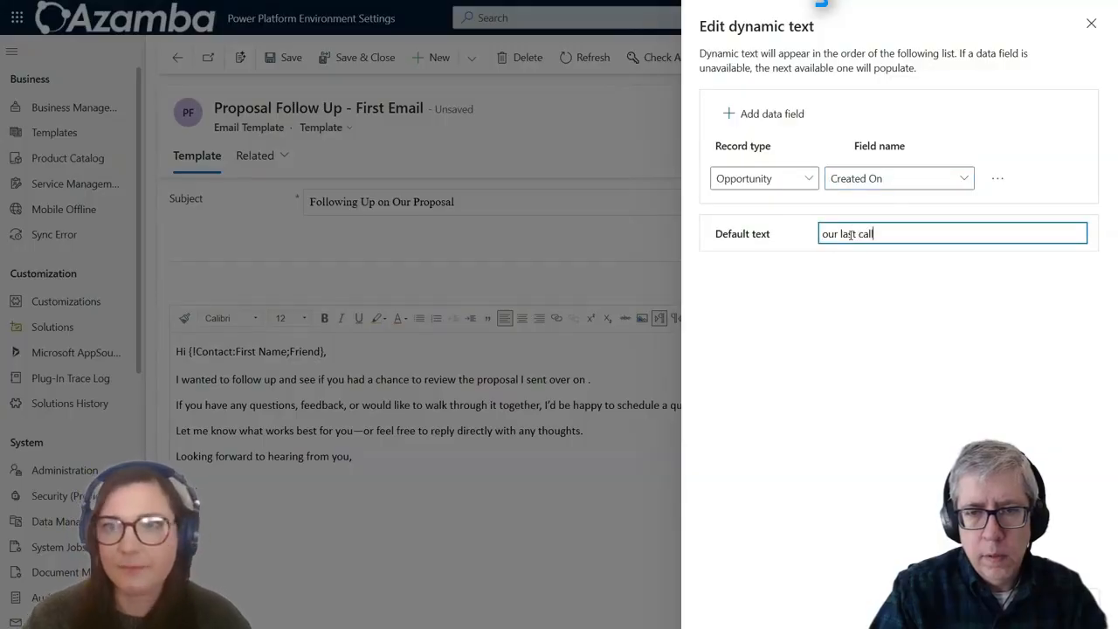
click(873, 442)
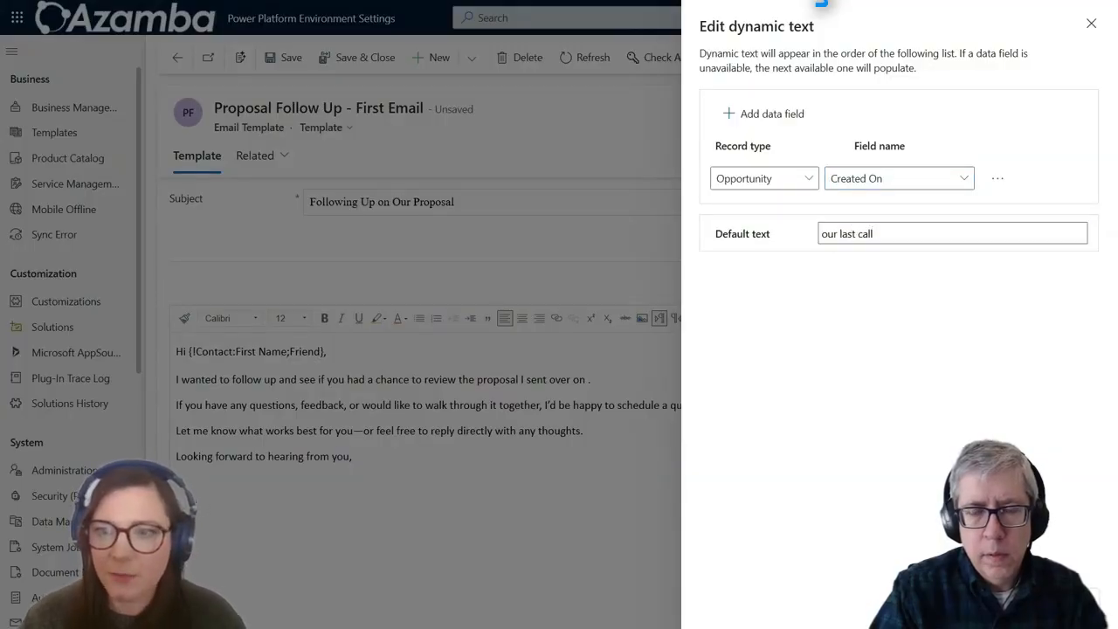
click(1004, 598)
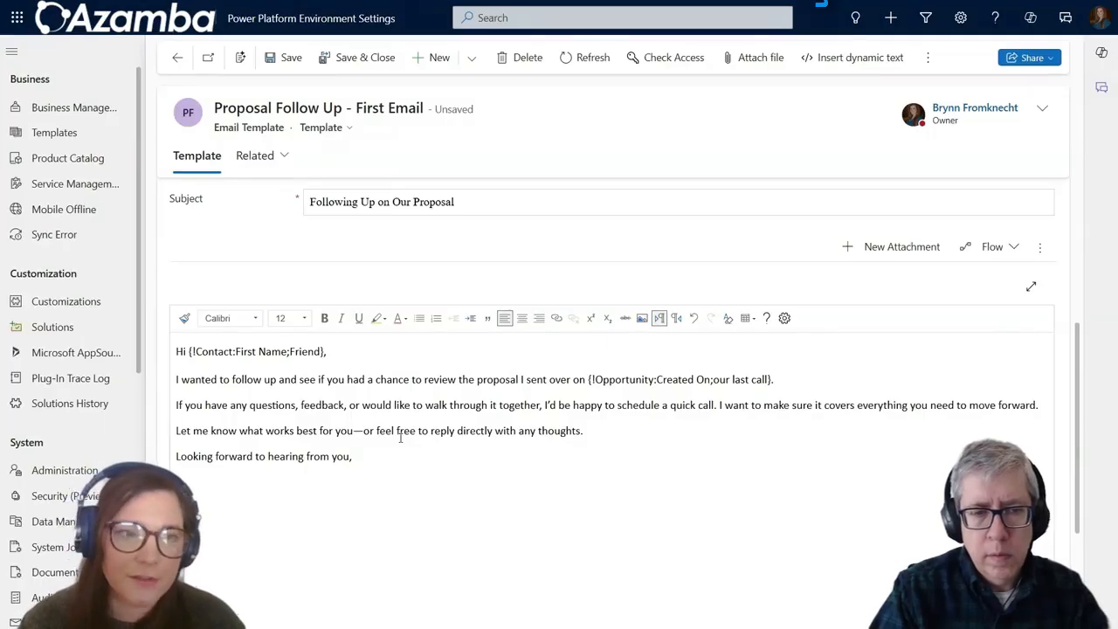
Step: Choose record type Opportunity and field Owner for a new dynamic text in the signature
click(895, 59)
click(772, 185)
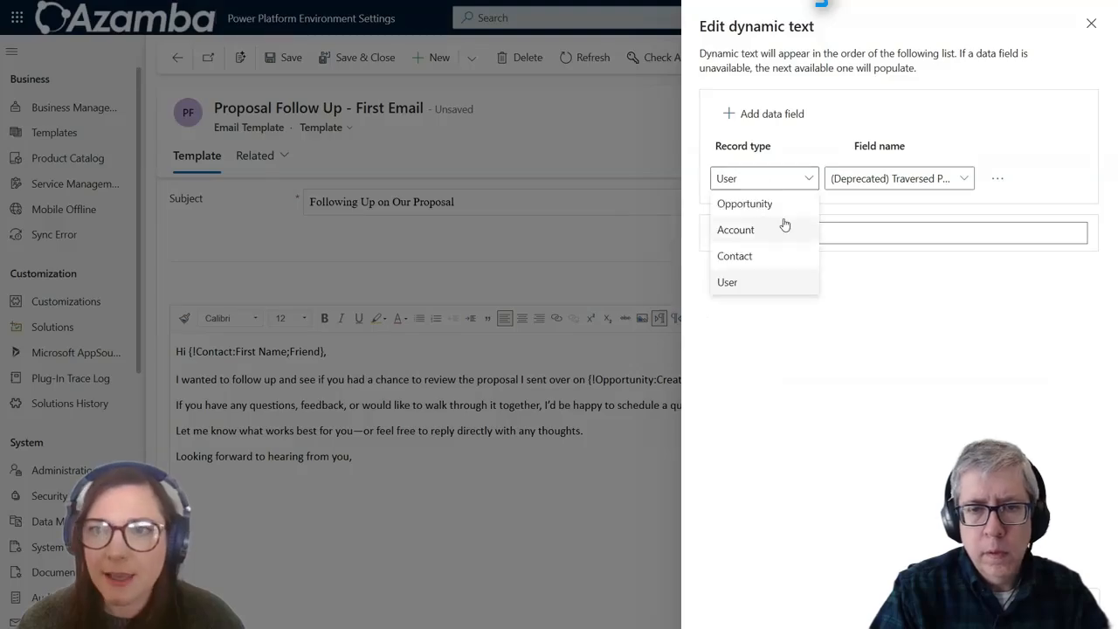
click(777, 205)
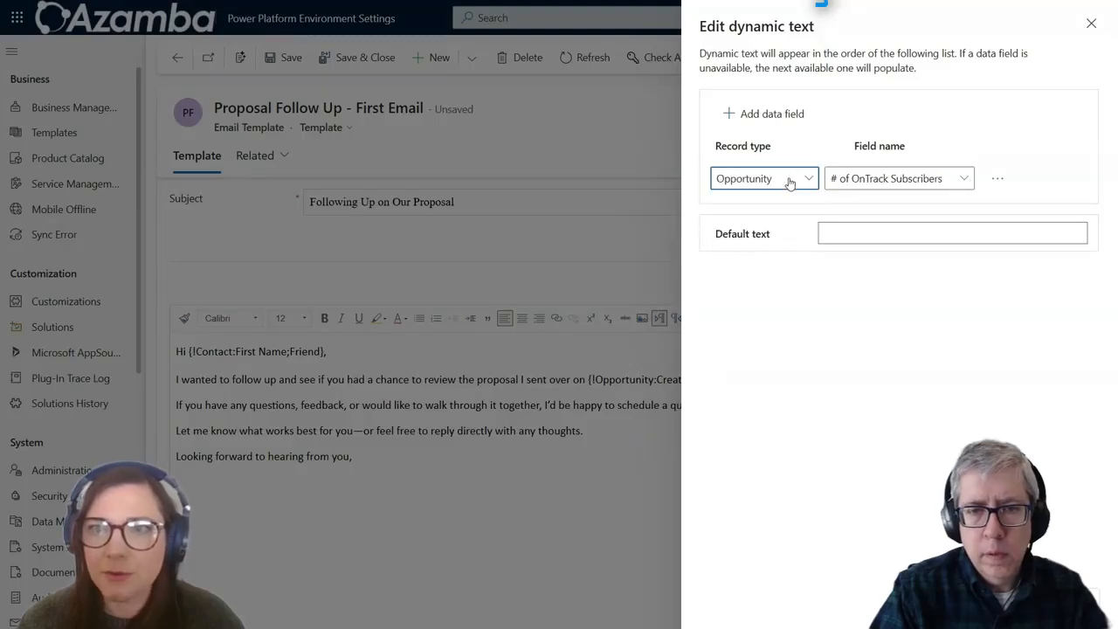
click(858, 181)
scroll(736, 374, down, 5)
scroll(736, 374, down, 15)
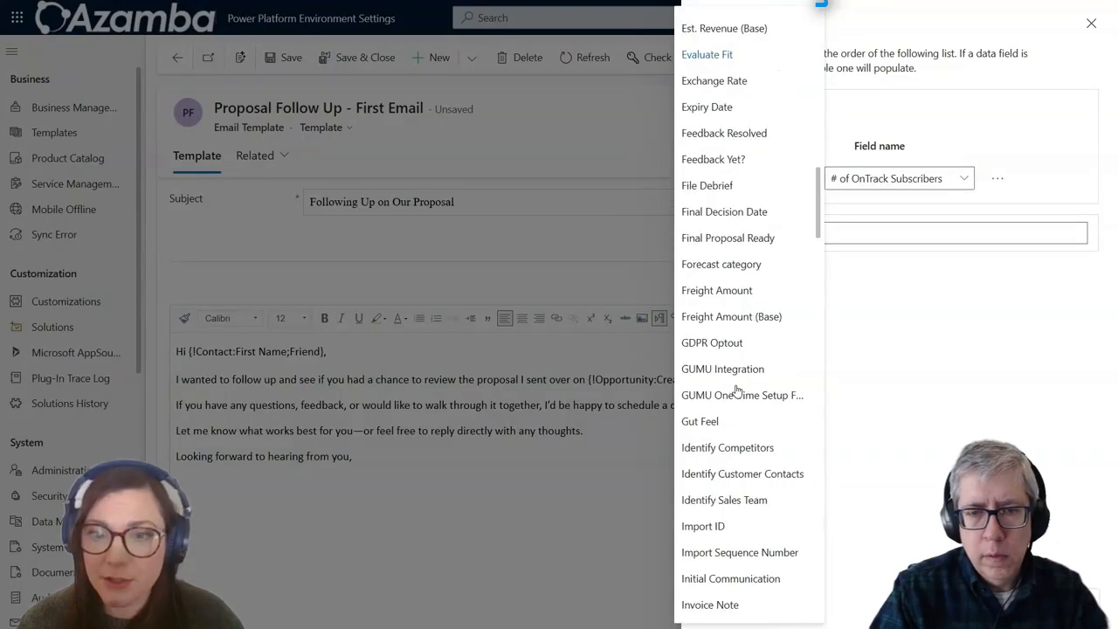
click(709, 476)
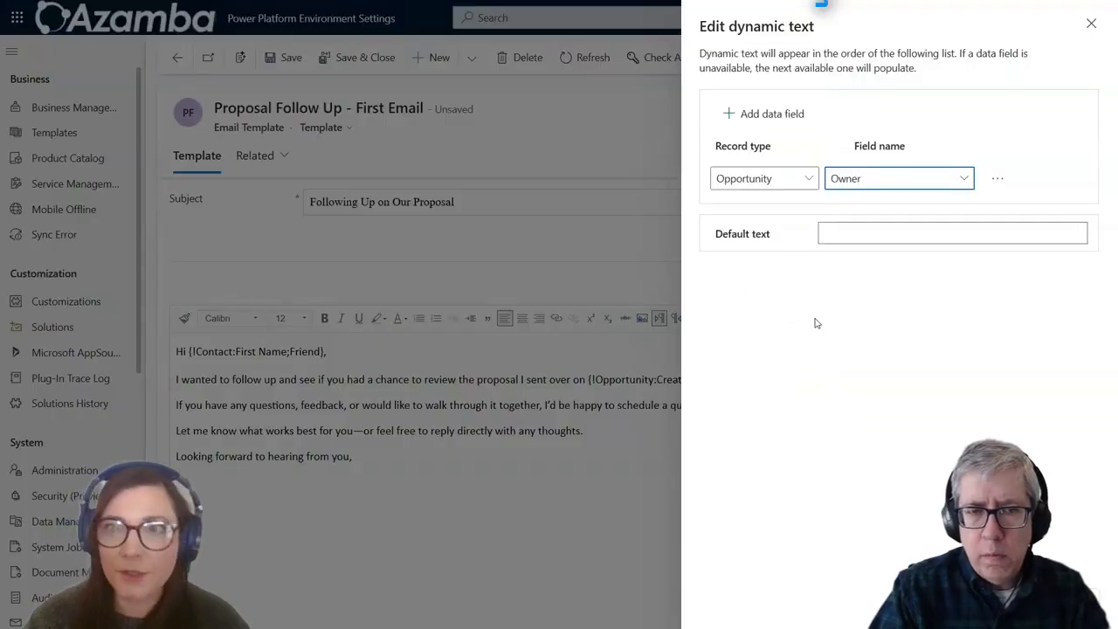
click(806, 186)
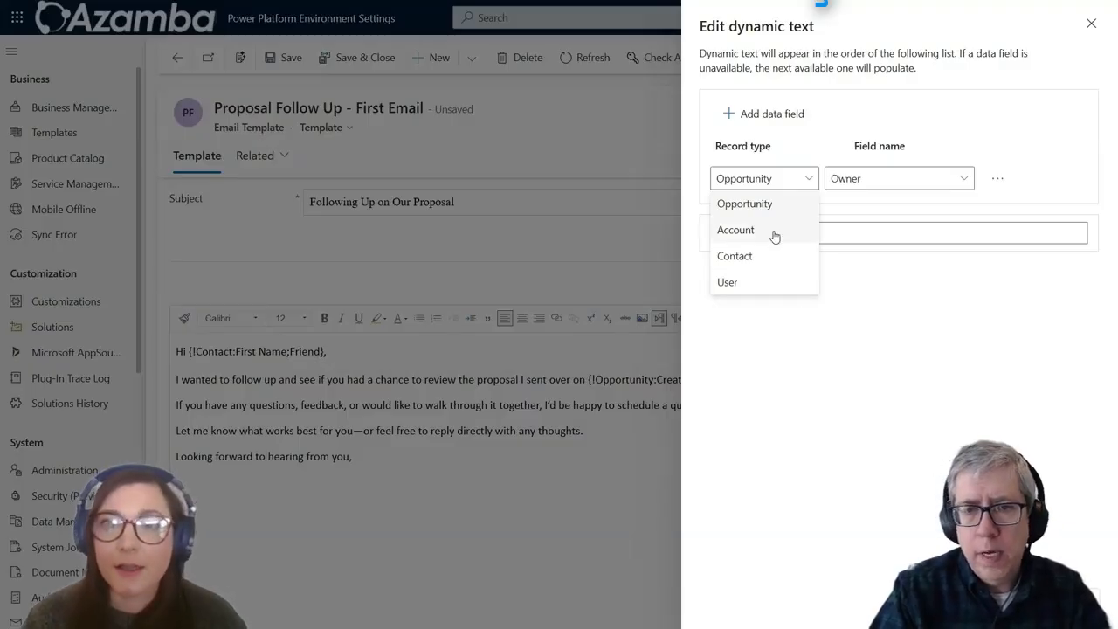
click(775, 203)
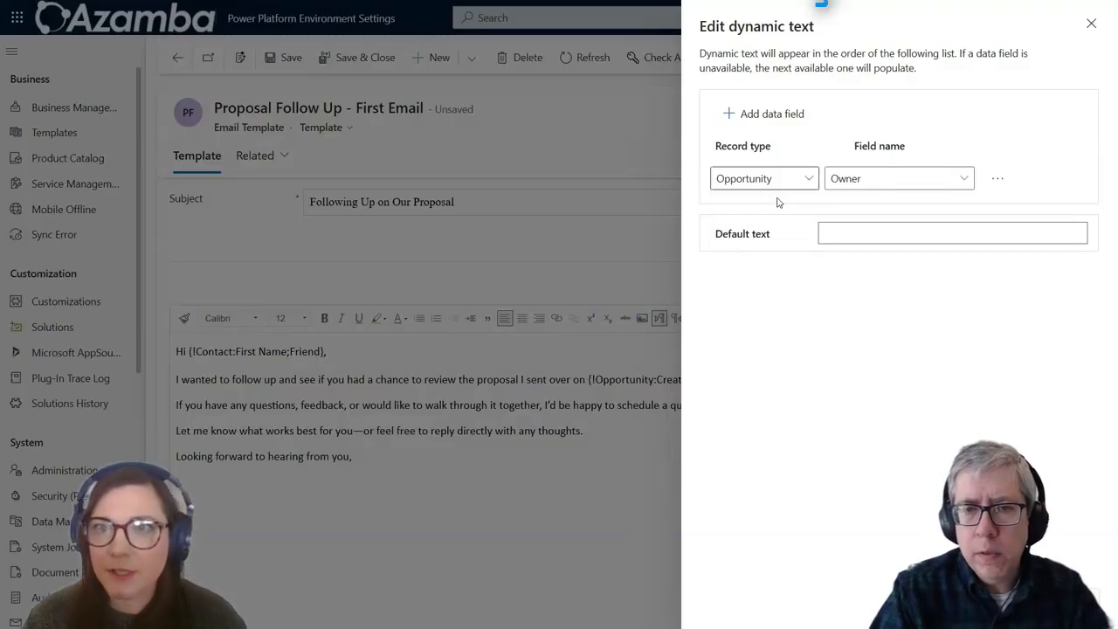
Step: Enter a default owner name as fallback and insert the Owner field
click(871, 234)
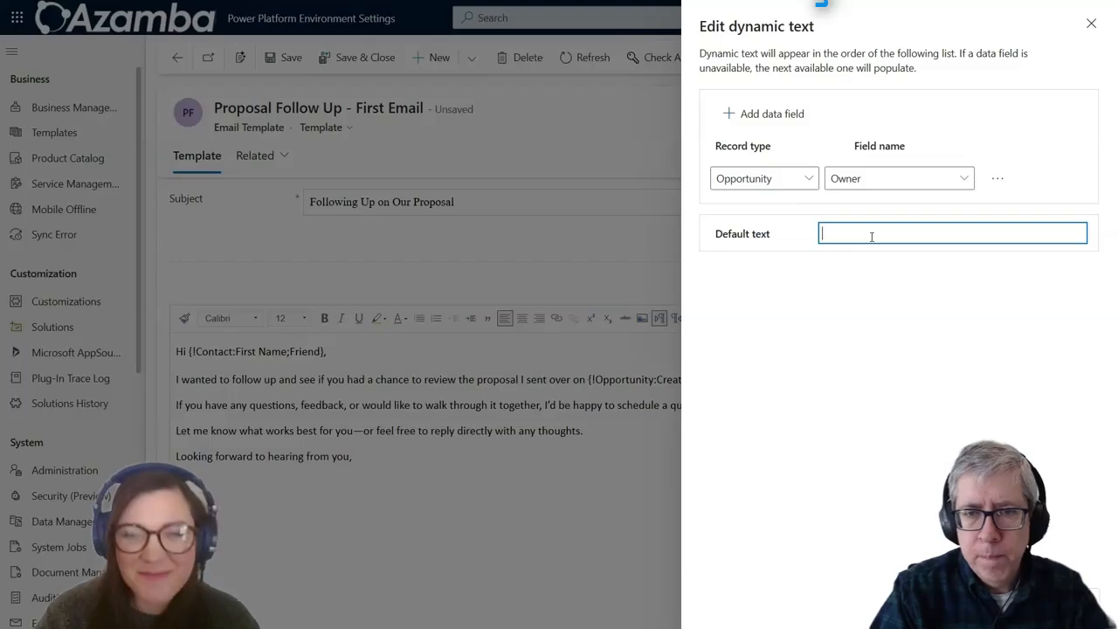
text(P)
key(BackSpace)
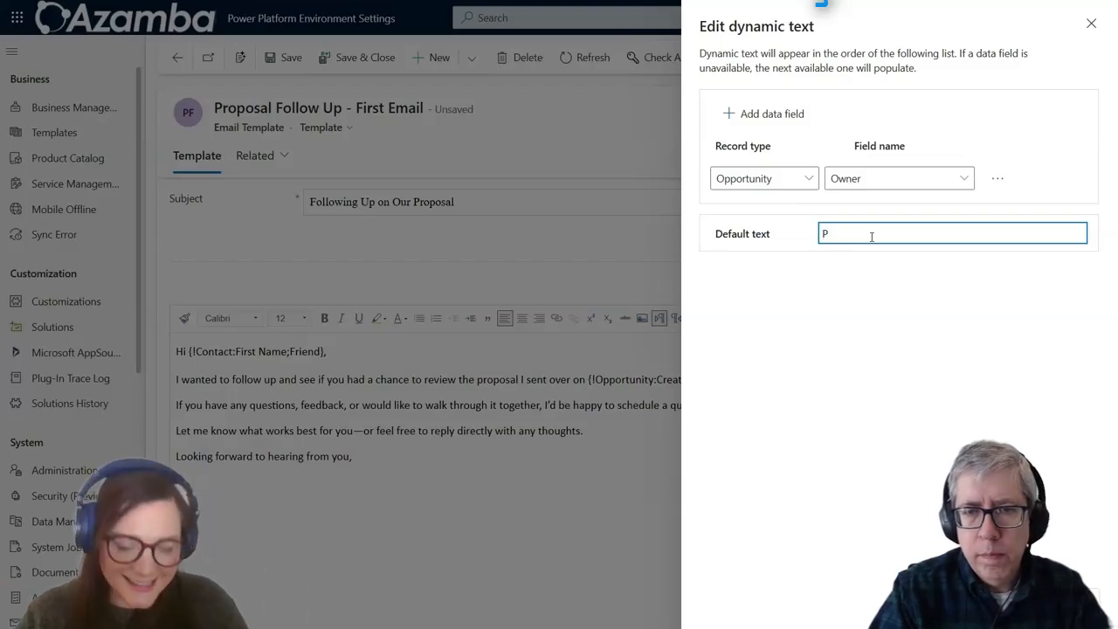
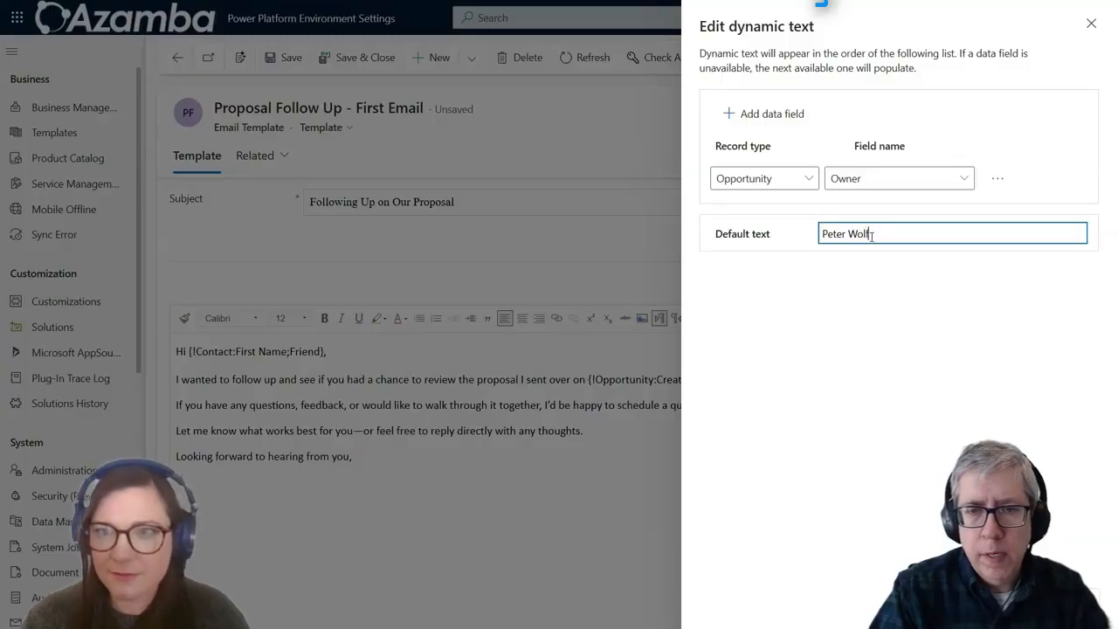
click(991, 600)
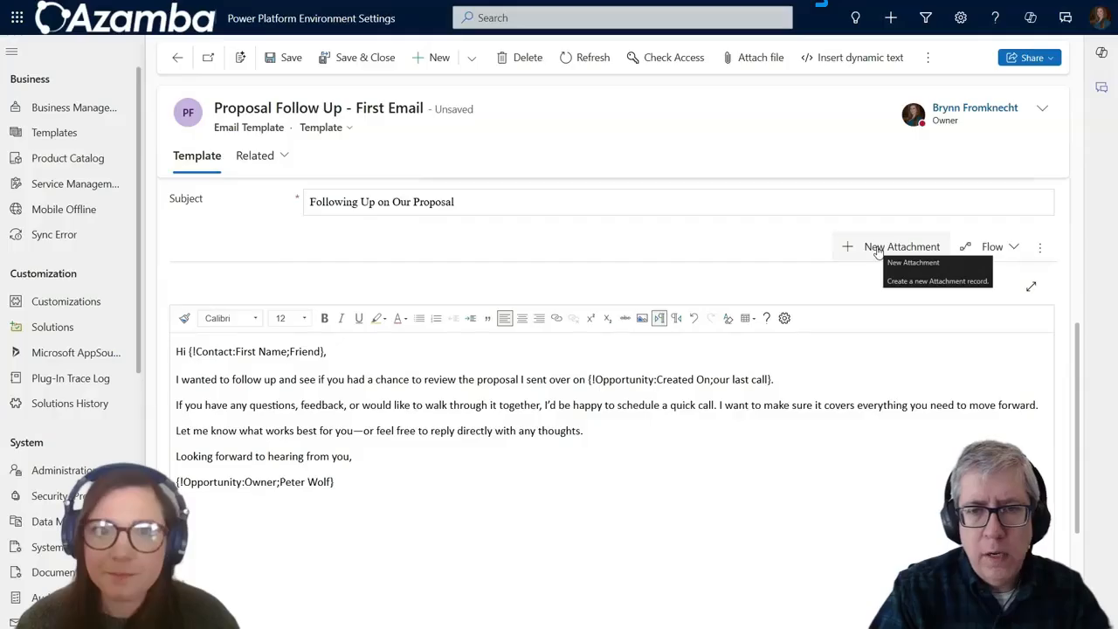
scroll(742, 201, up, 2)
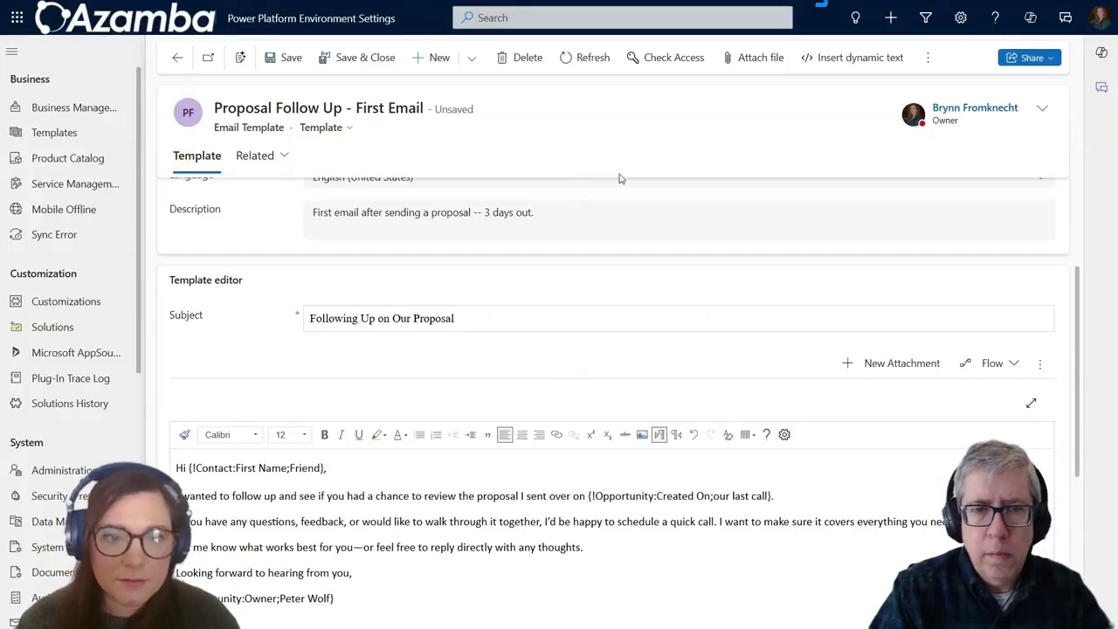
scroll(481, 340, down, 2)
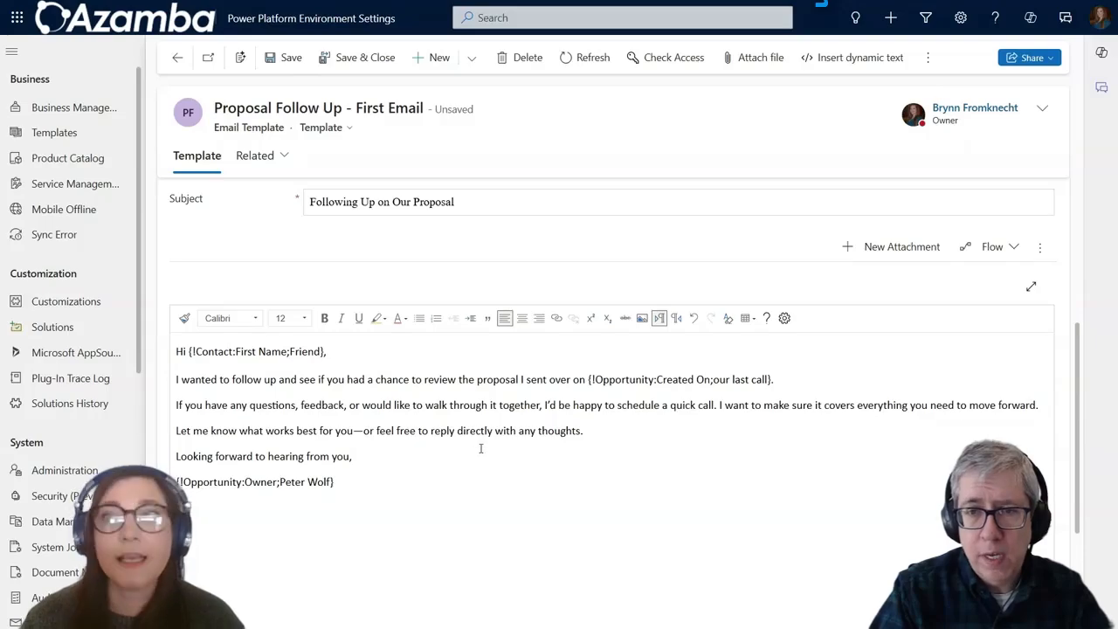
Step: Add a new line reading 'Check out our catalog here.' after the thoughts sentence
click(606, 424)
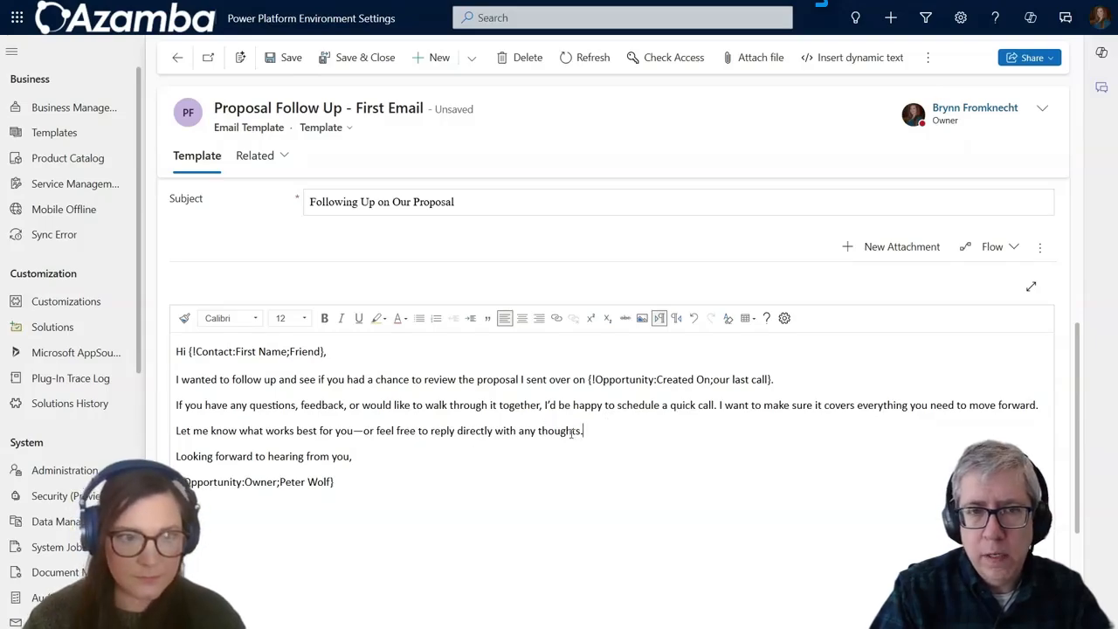
key(Return)
text(Check out our c)
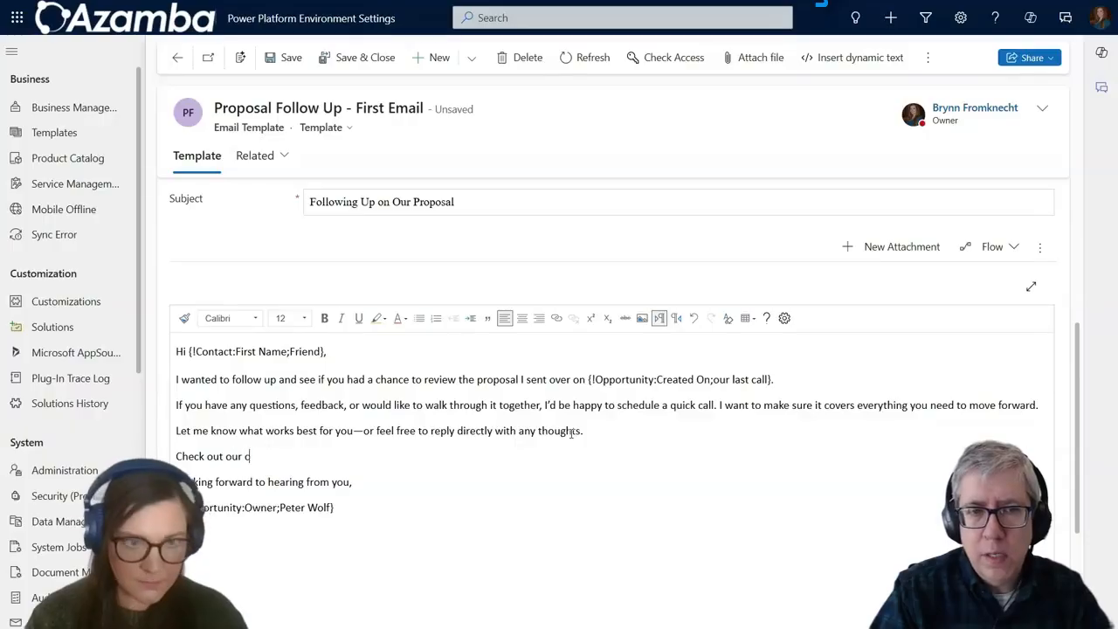
text(atalog here:)
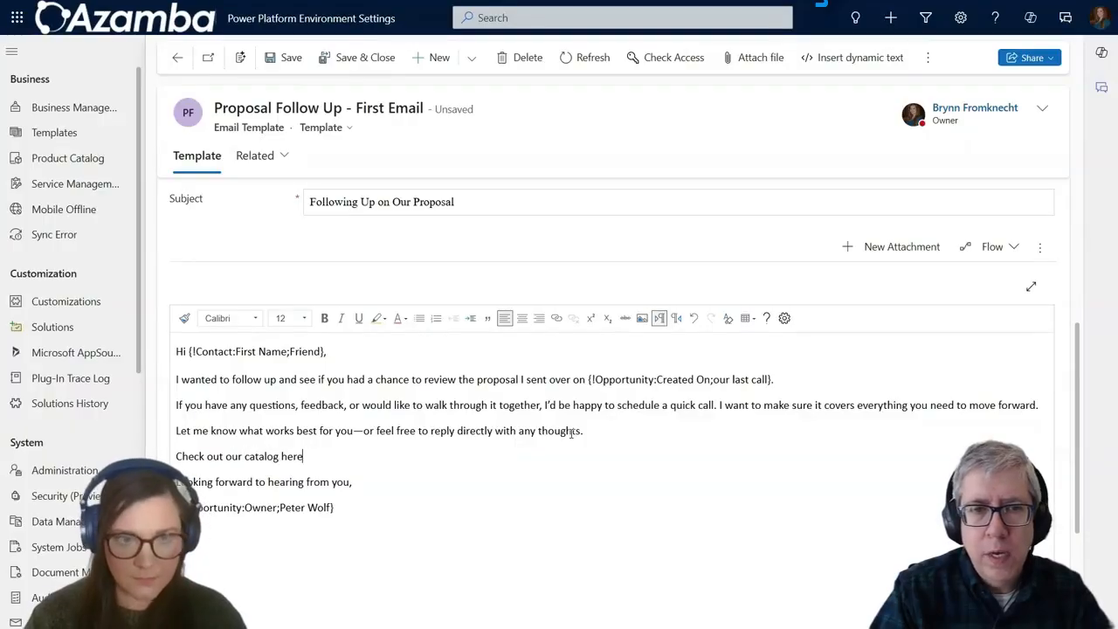
key(BackSpace)
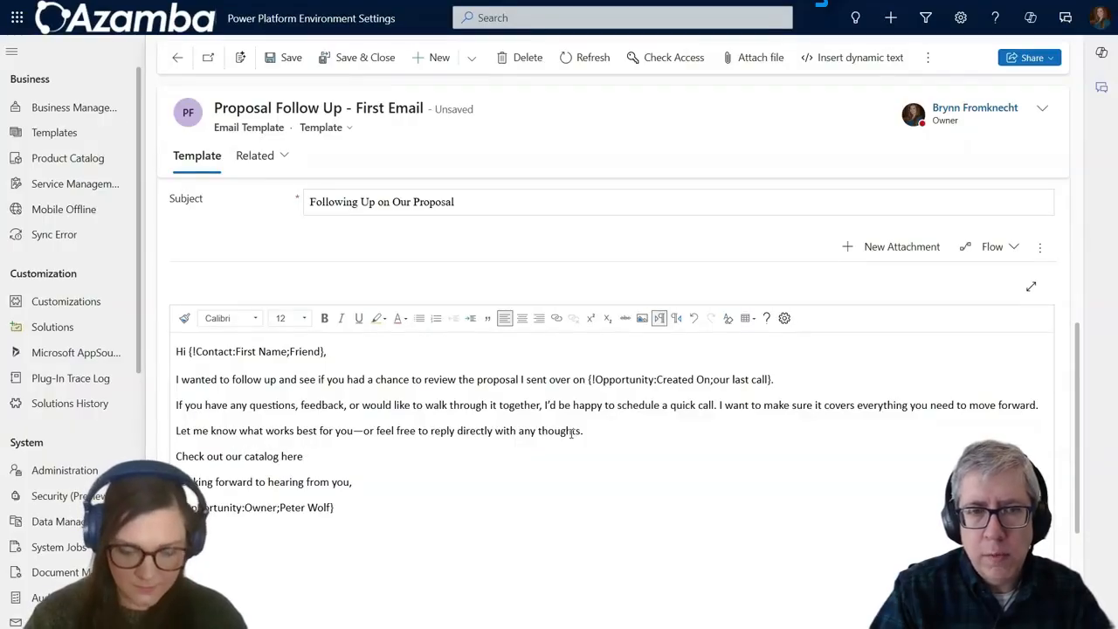
text(.)
key(Left)
key(shift+Left)
key(shift+Left)
key(shift+Left)
key(shift+Left)
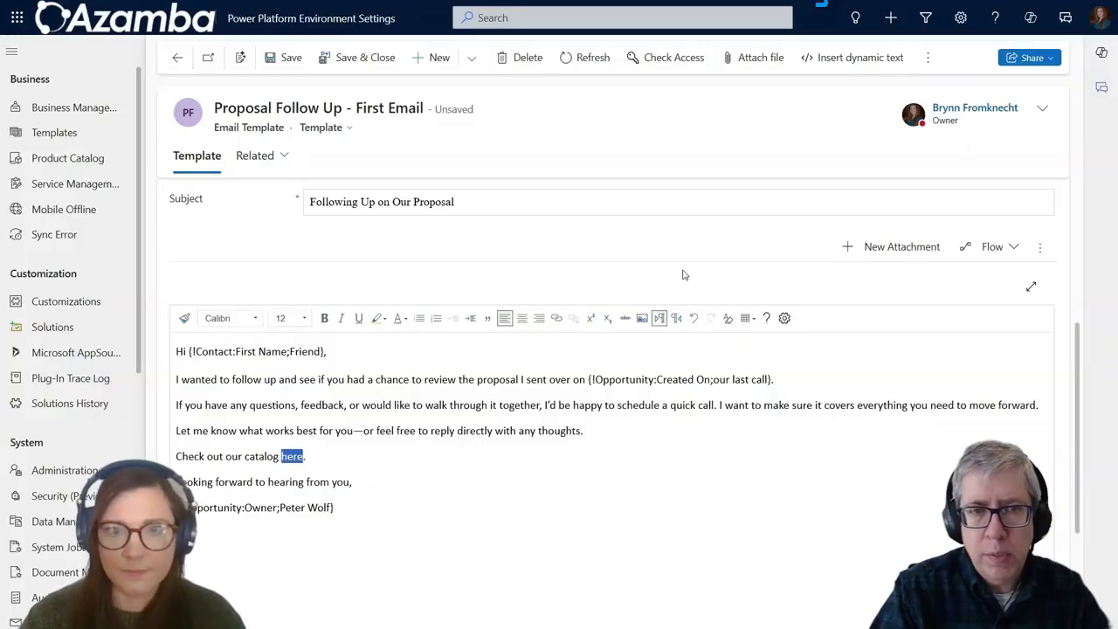
click(556, 320)
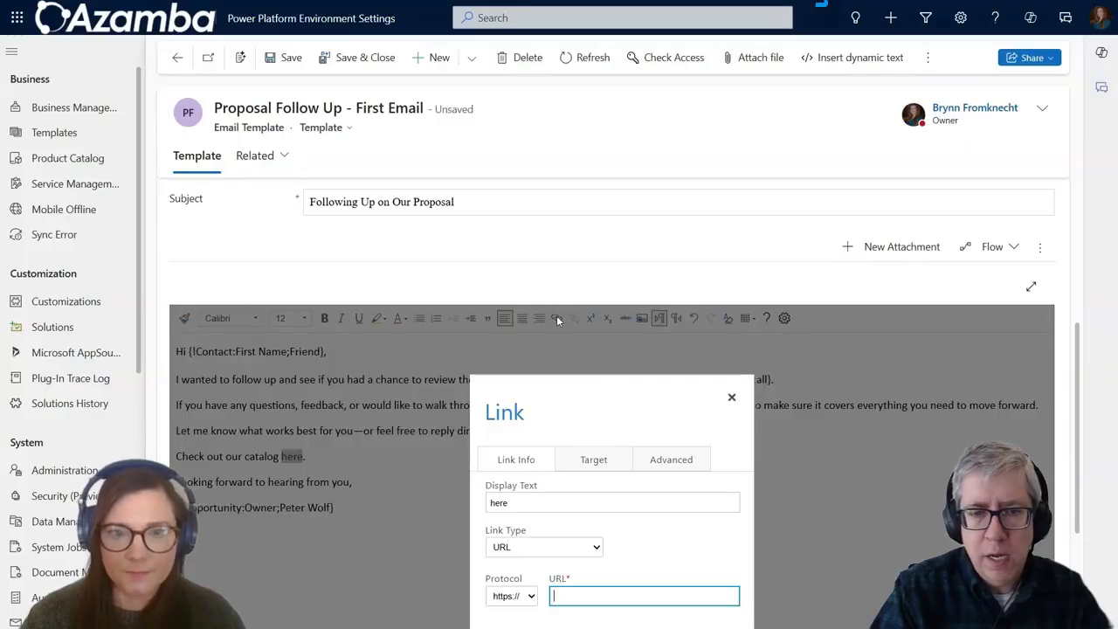
text(www.c)
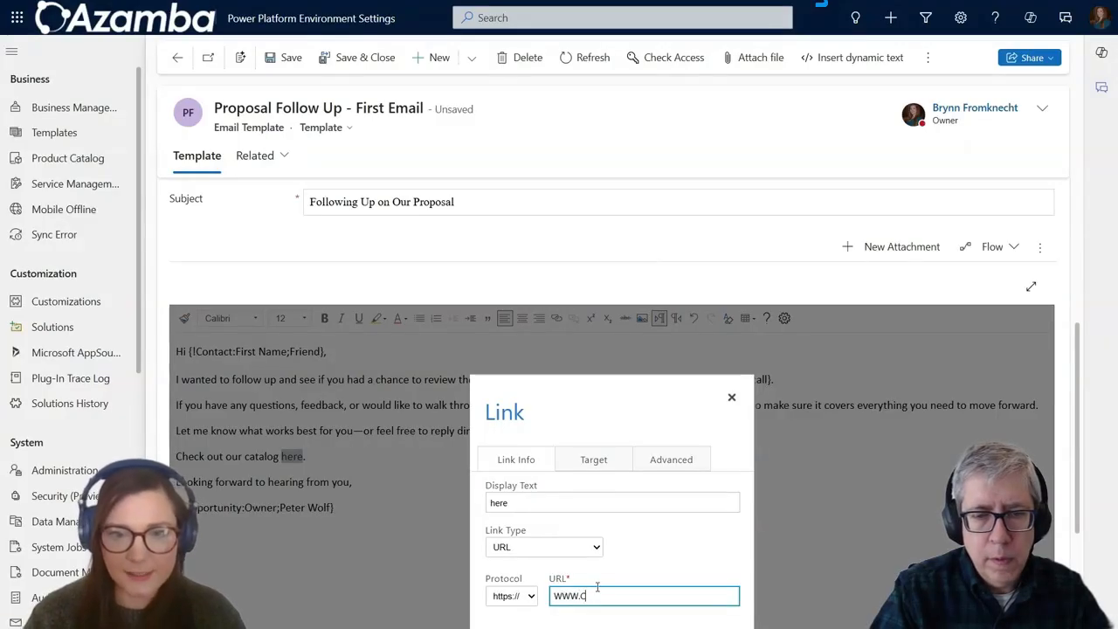
key(BackSpace)
key(BackSpace)
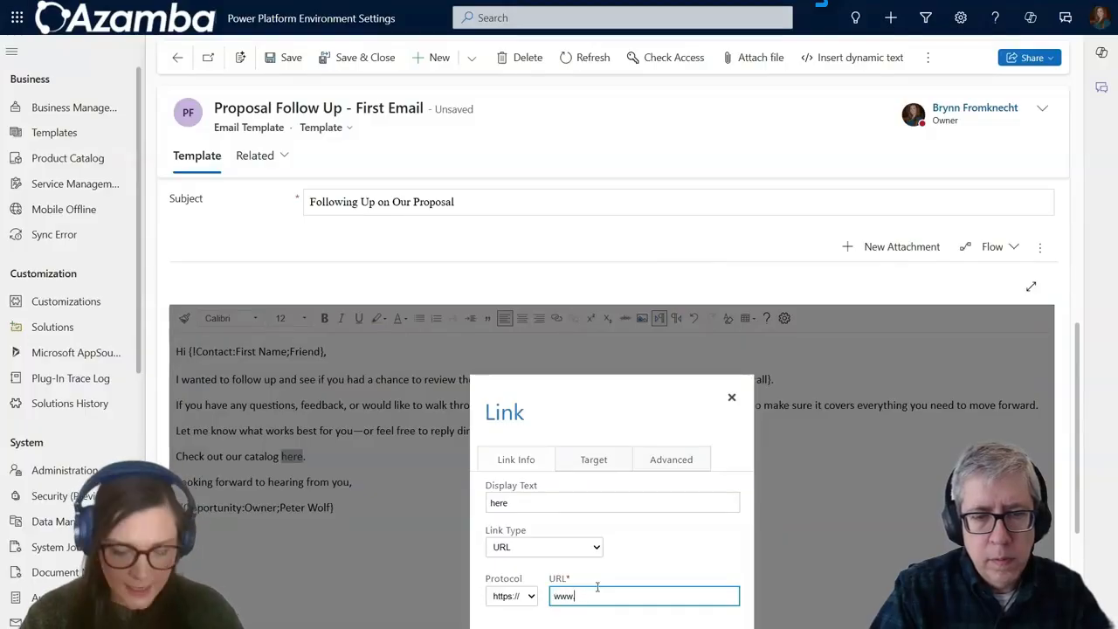
text(.c)
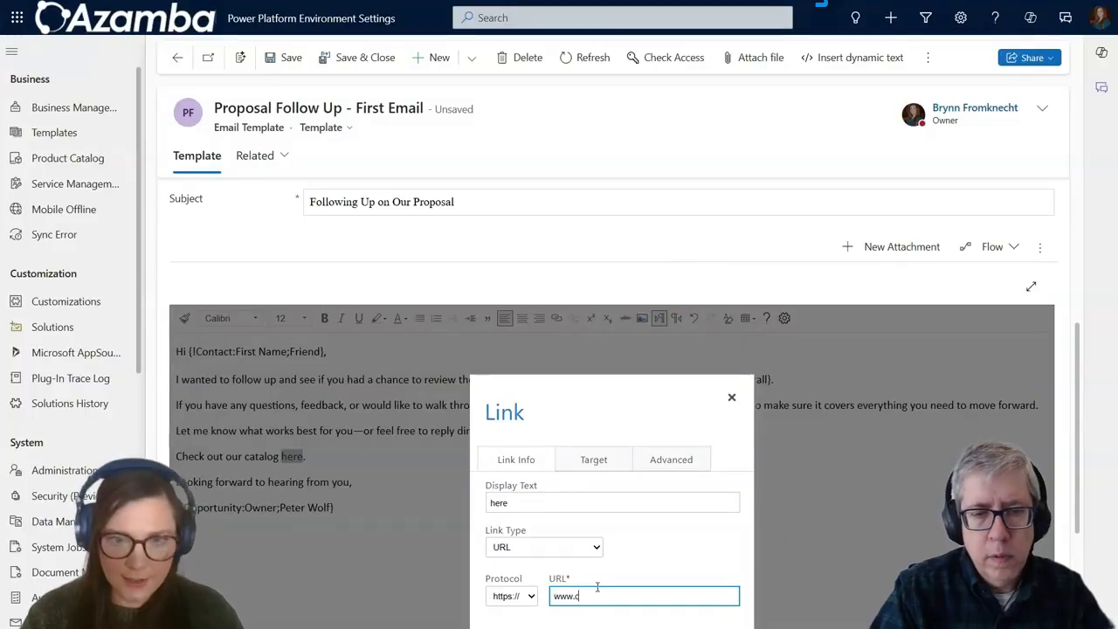
text(rminacan.com)
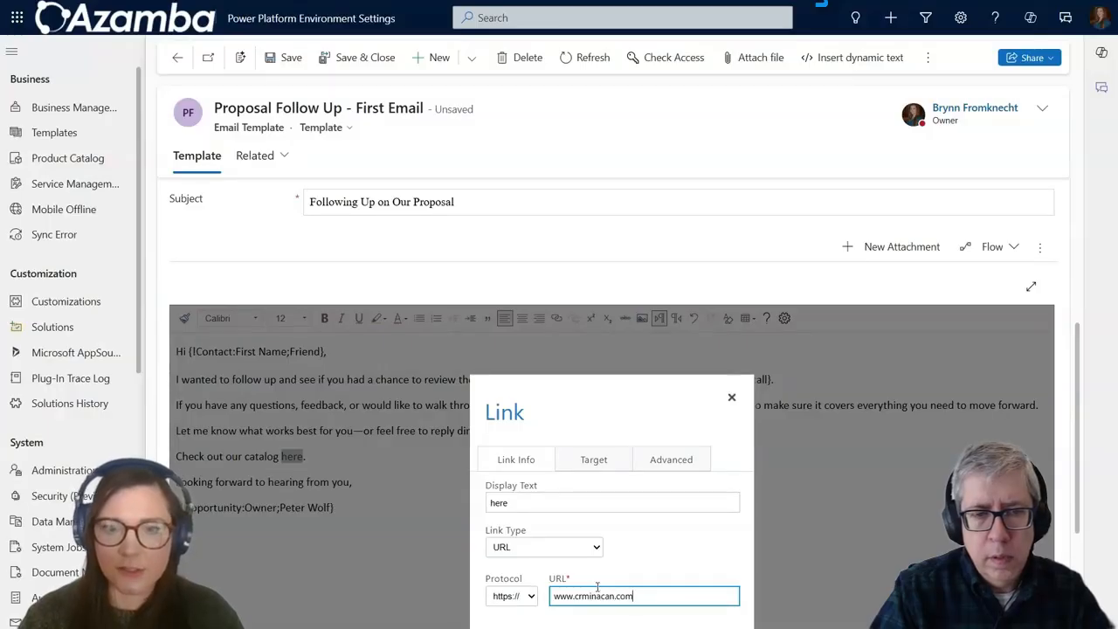
key(Return)
click(348, 480)
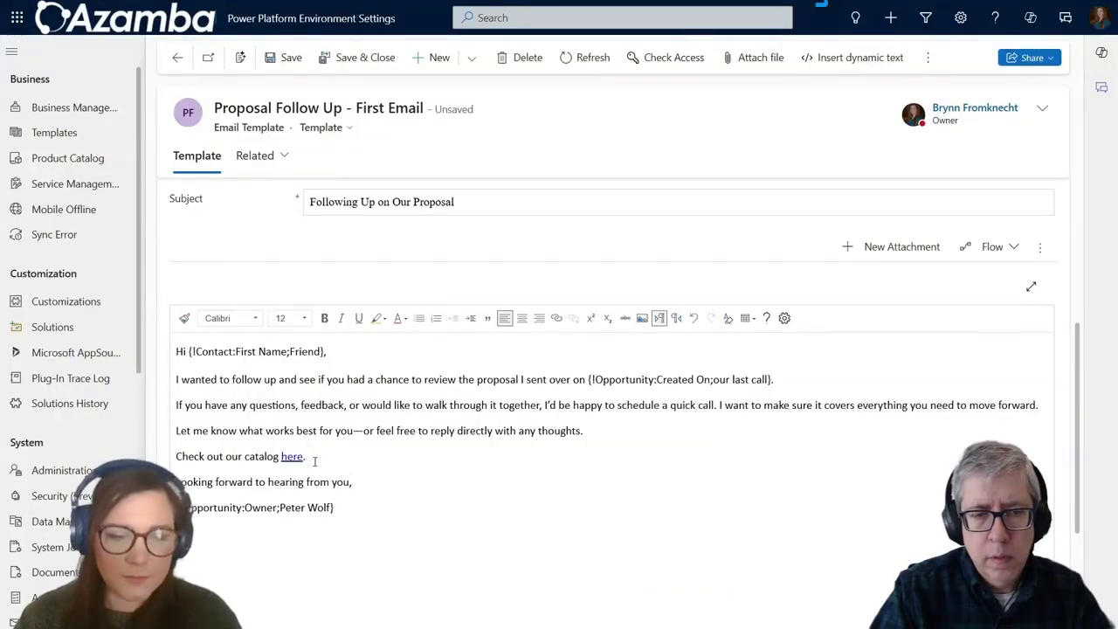
scroll(323, 461, down, 1)
click(333, 462)
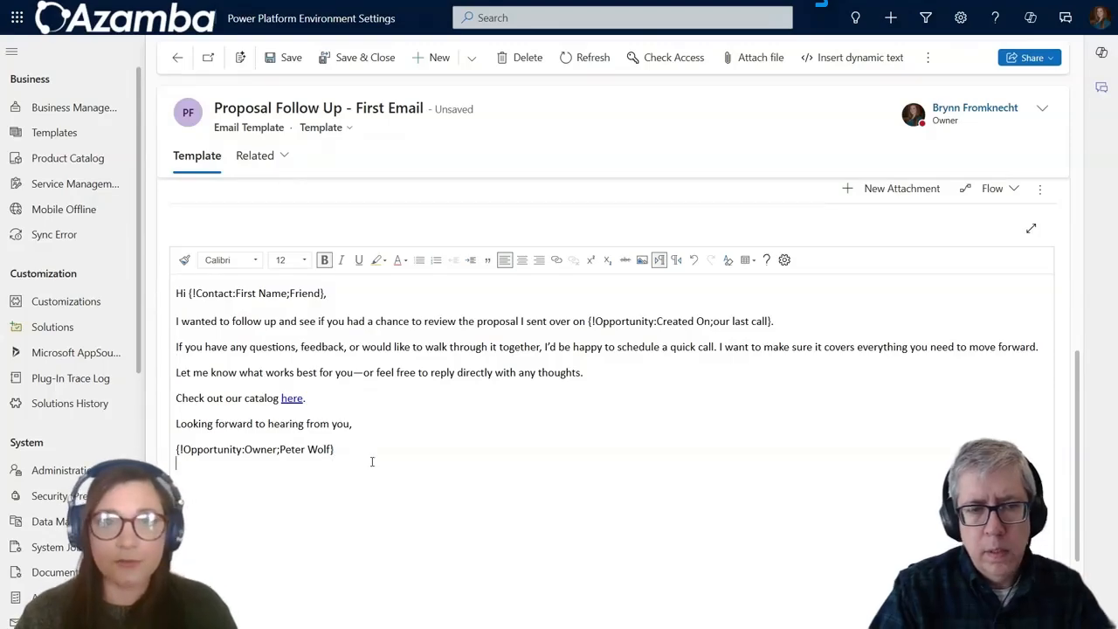
scroll(486, 375, up, 2)
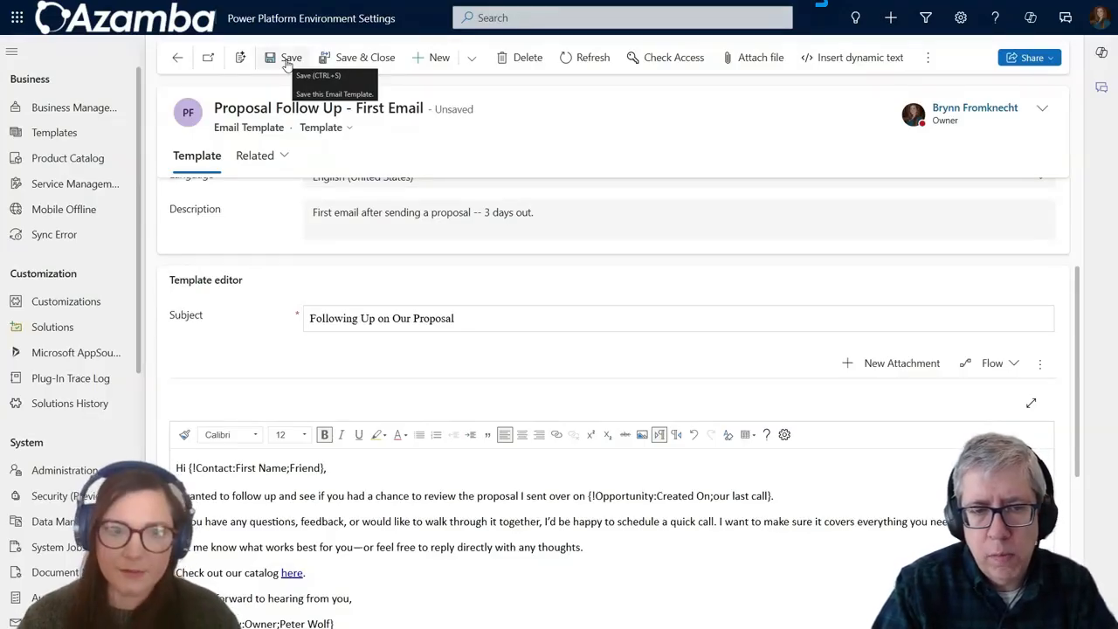
scroll(285, 393, down, 1)
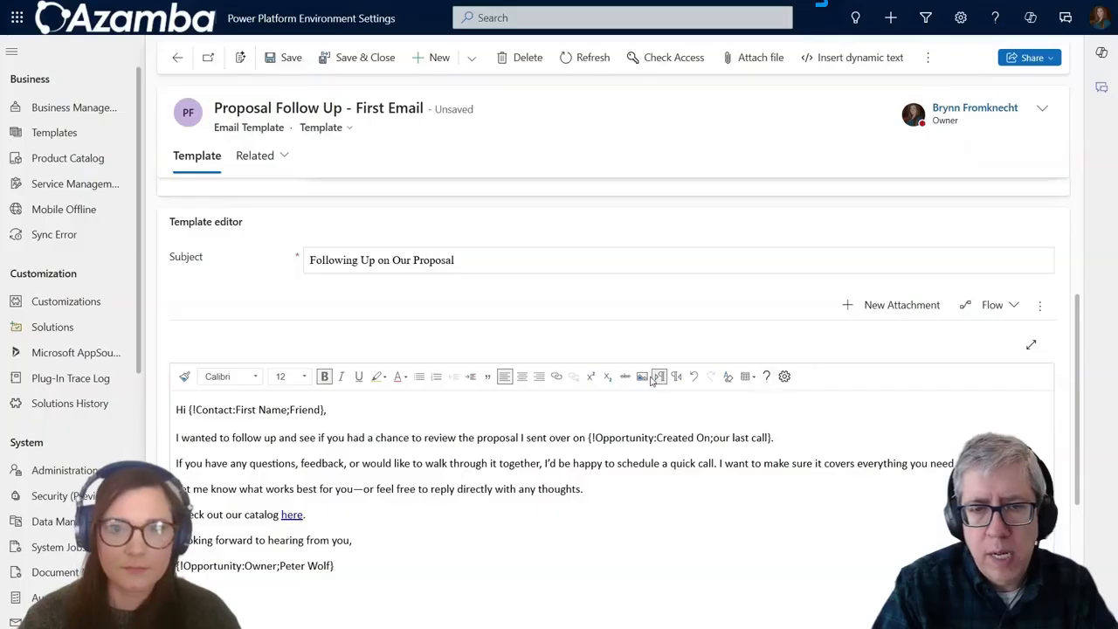
click(331, 385)
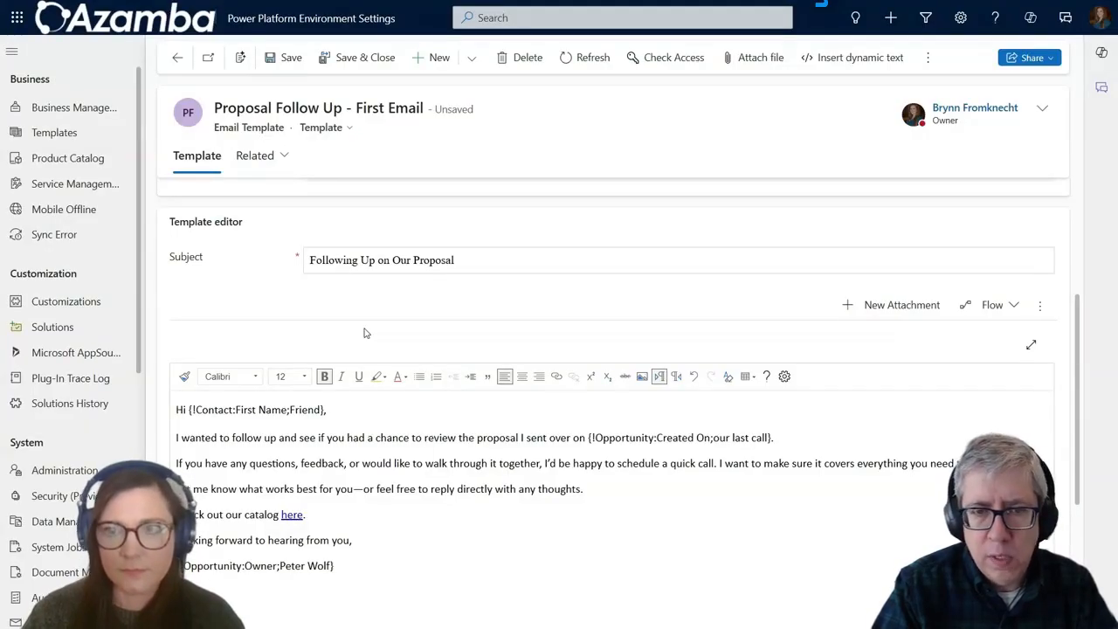
click(1044, 307)
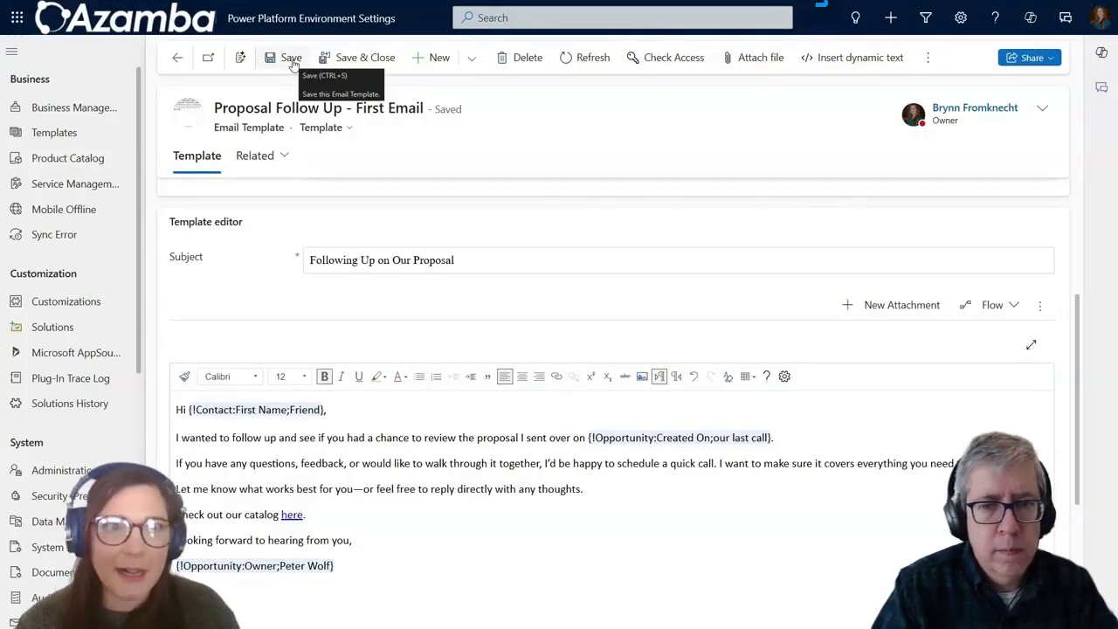
Step: Save the template and show its flow options: Create a flow and See your flows
click(292, 63)
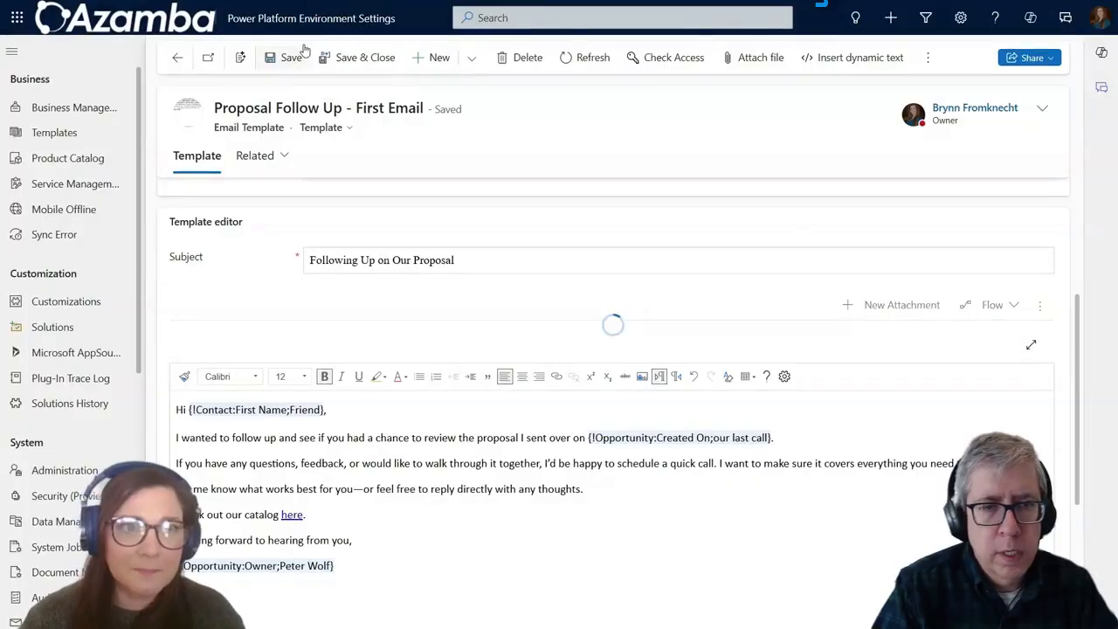
click(560, 34)
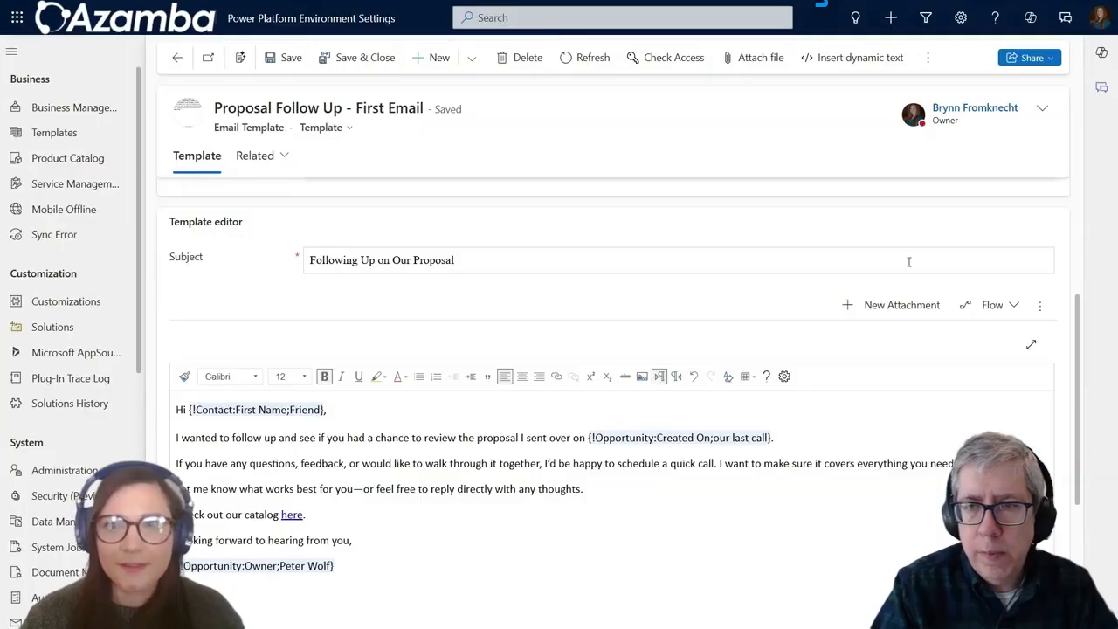
click(1018, 316)
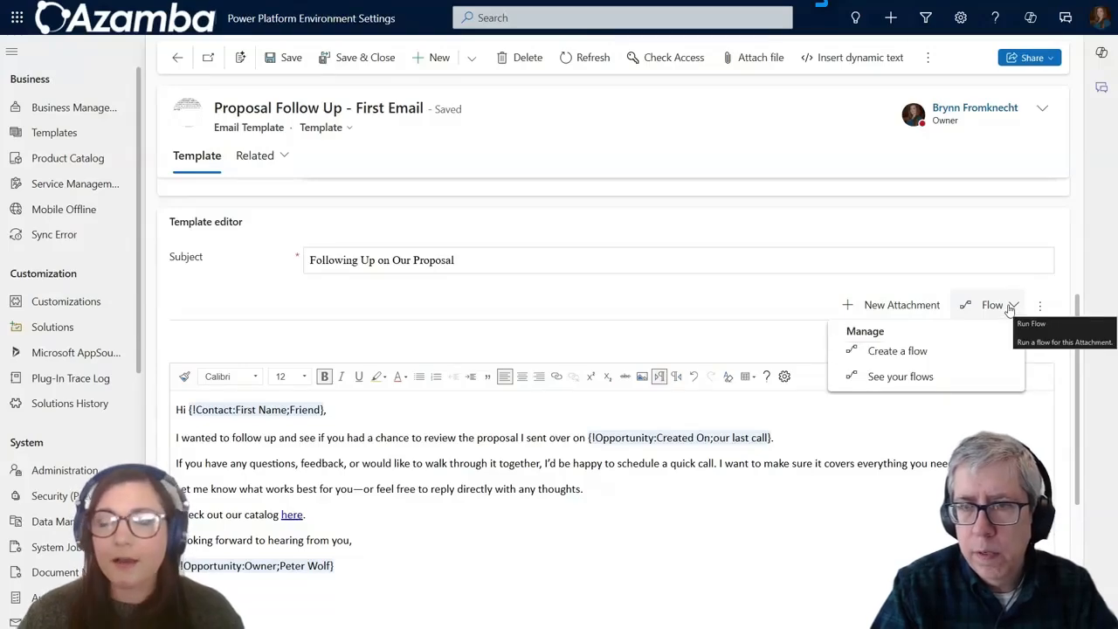
Step: Close the template's flow options menu
click(995, 284)
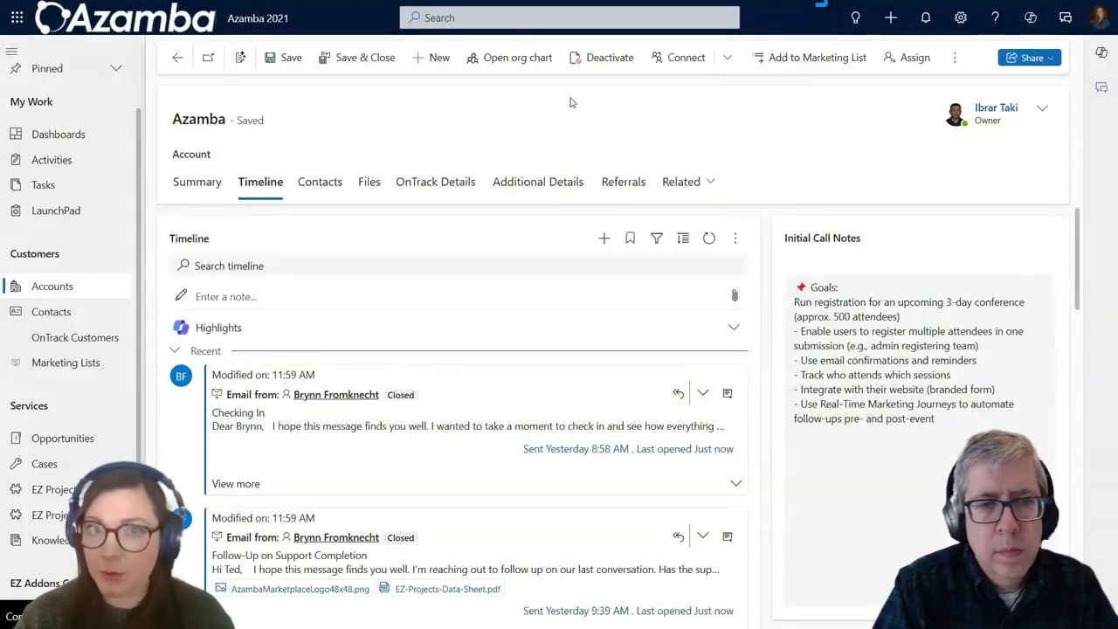
Step: Start a new email from the Azamba account timeline, maximize the draft, then minimize it
click(599, 239)
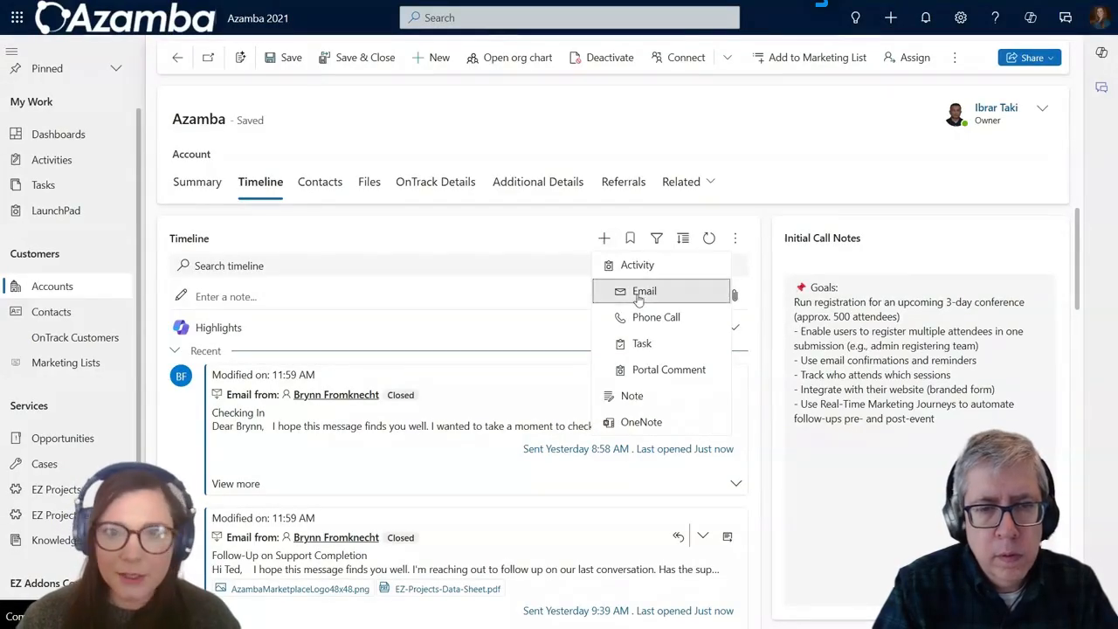
click(638, 298)
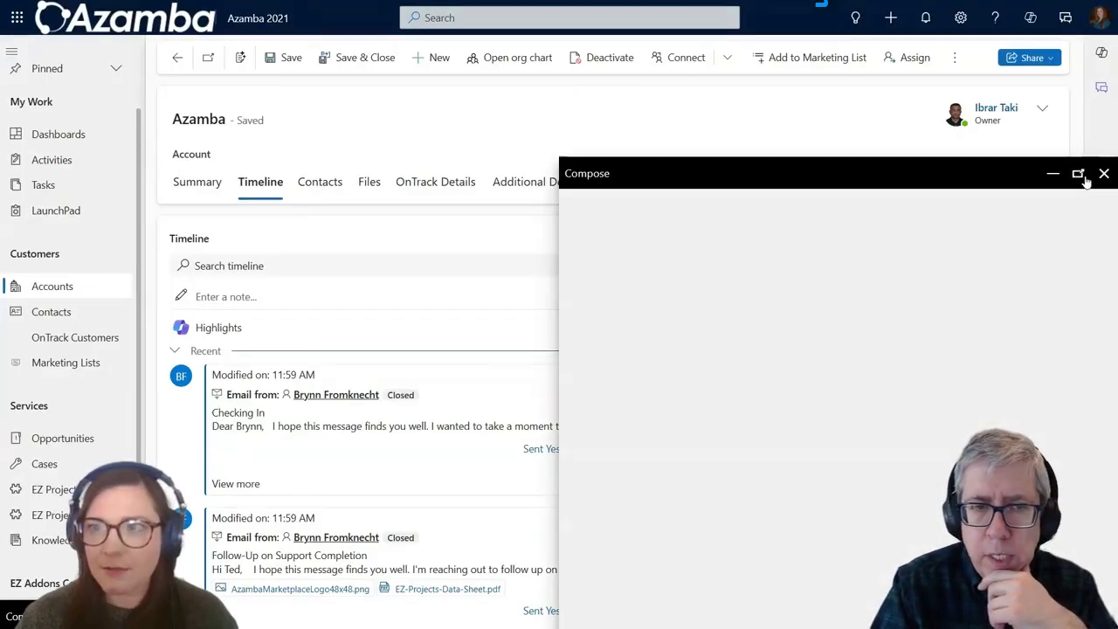
click(1079, 174)
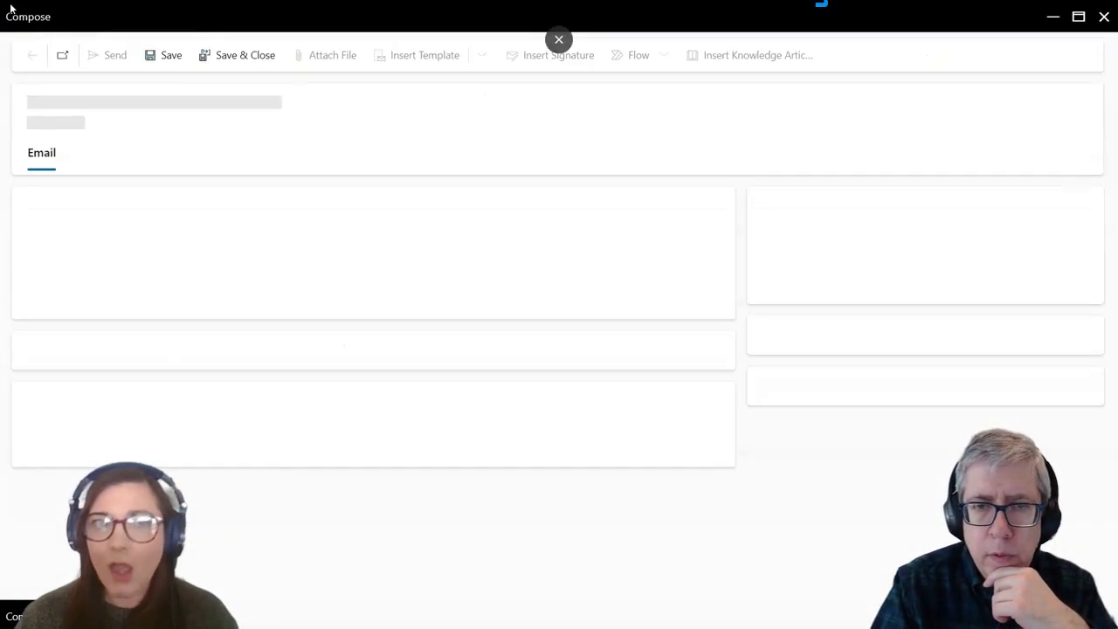
click(1056, 18)
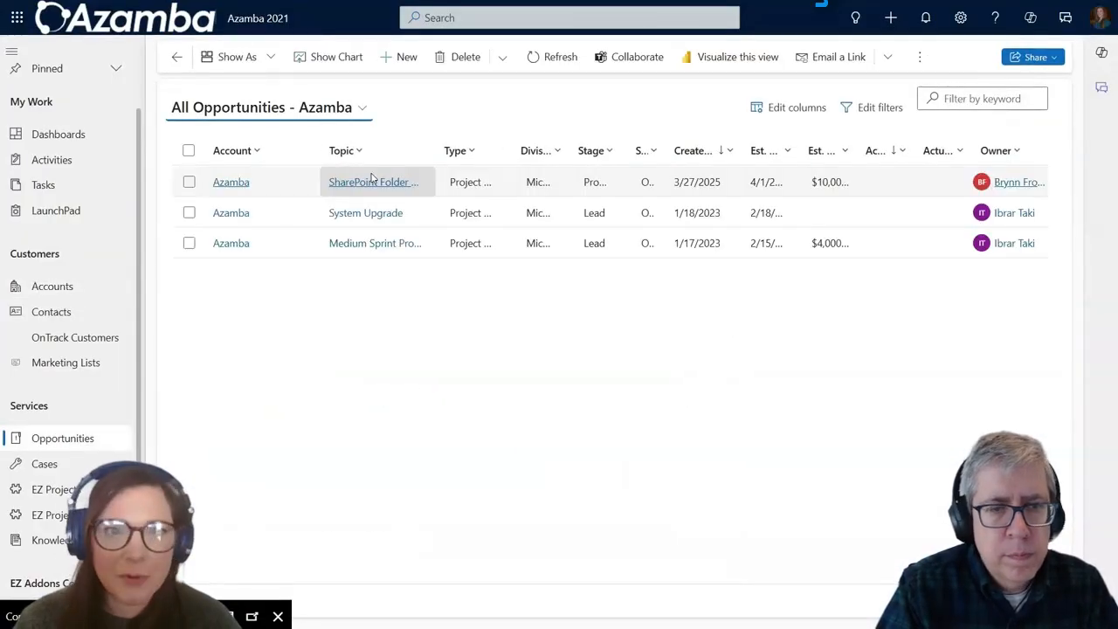
Step: Open the SharePoint Folder Automation opportunity and start a maximized email from its timeline
click(371, 181)
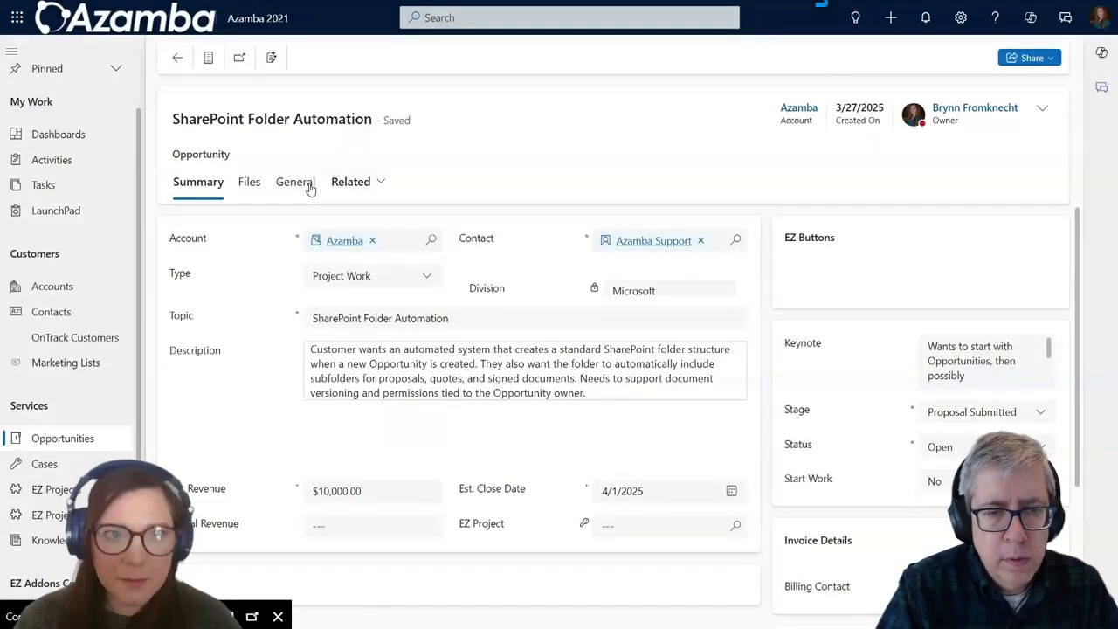
scroll(338, 395, down, 1)
scroll(603, 487, down, 1)
click(604, 375)
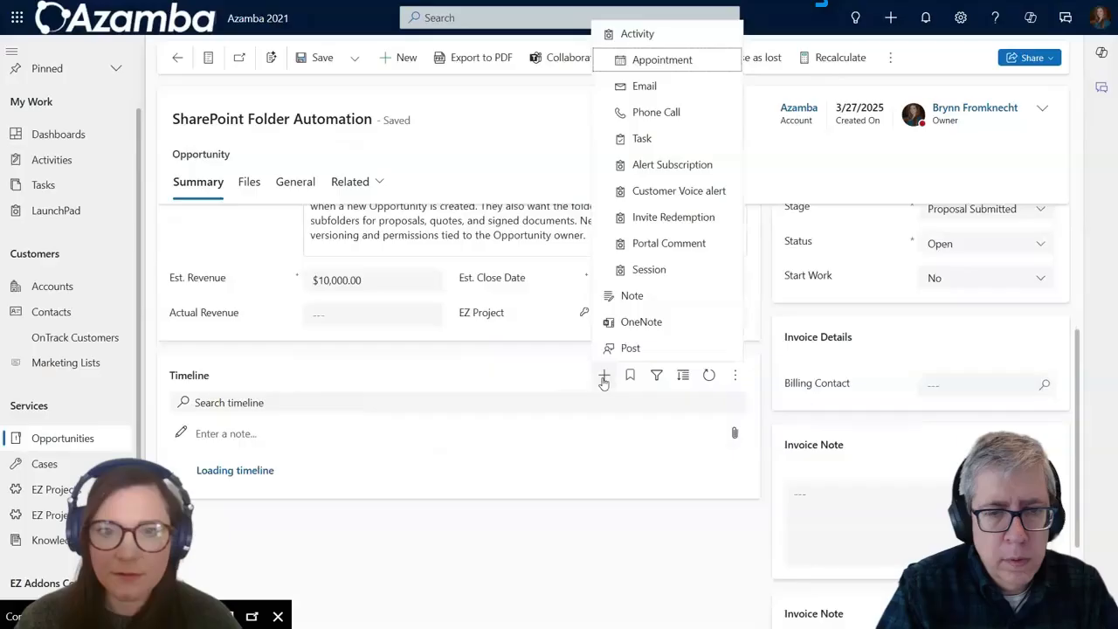
click(646, 86)
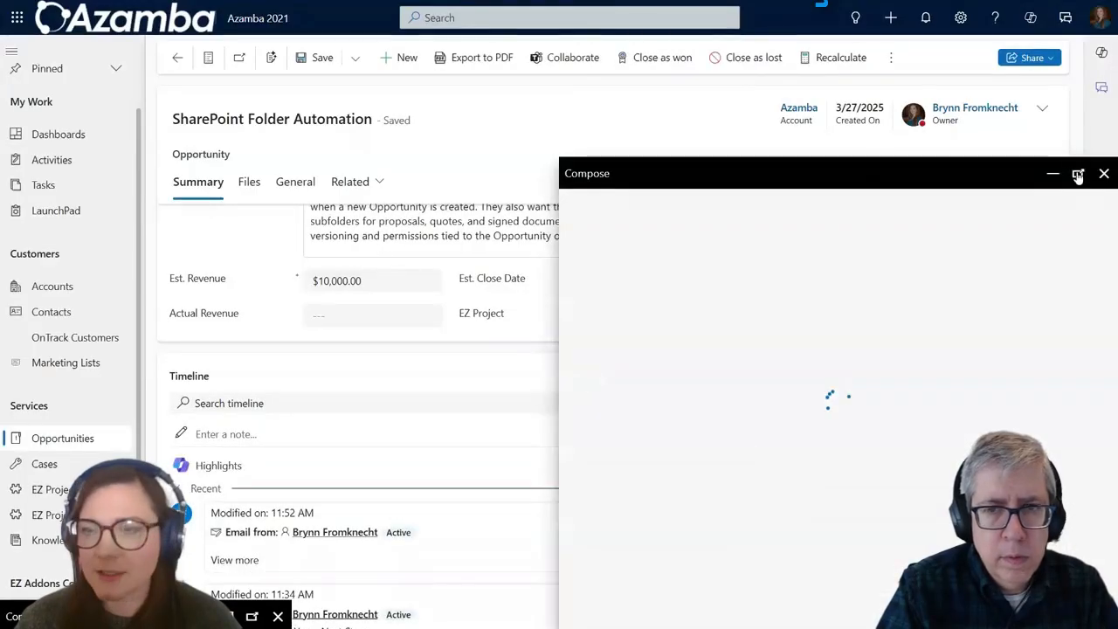
click(1077, 175)
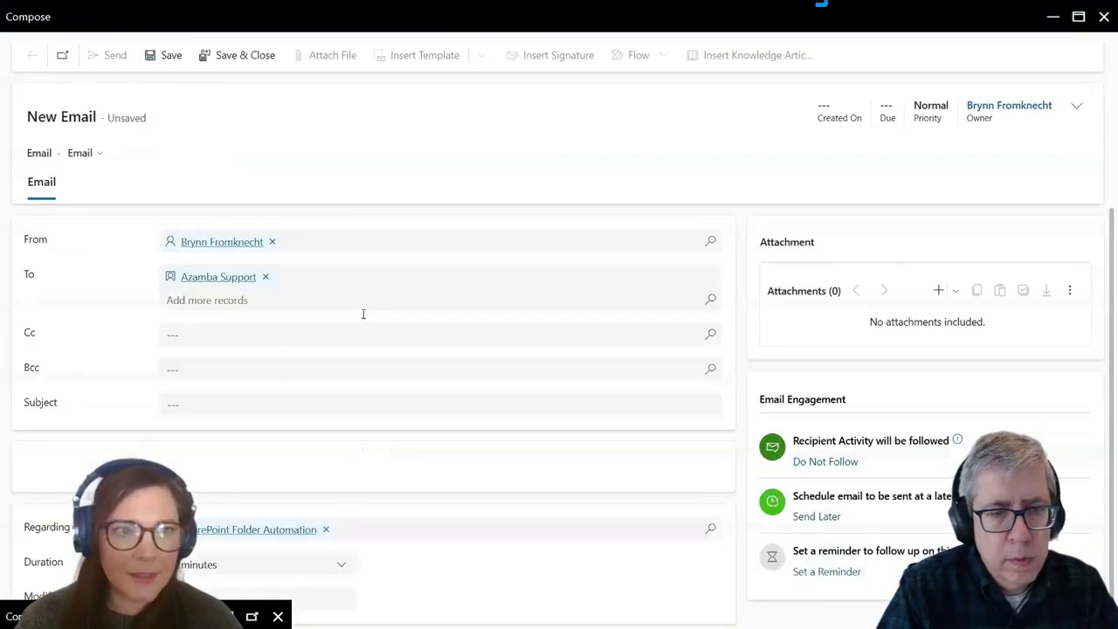
Step: Dismiss the Draft with Copilot pane and start Insert Template, which saves the email
scroll(534, 416, down, 2)
click(519, 375)
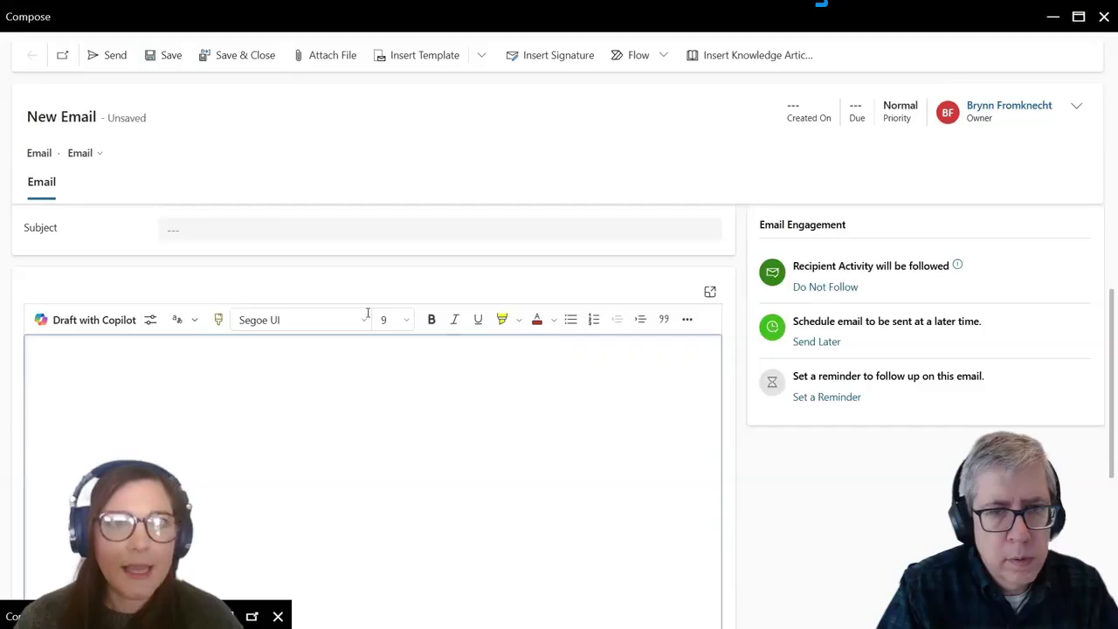
click(456, 58)
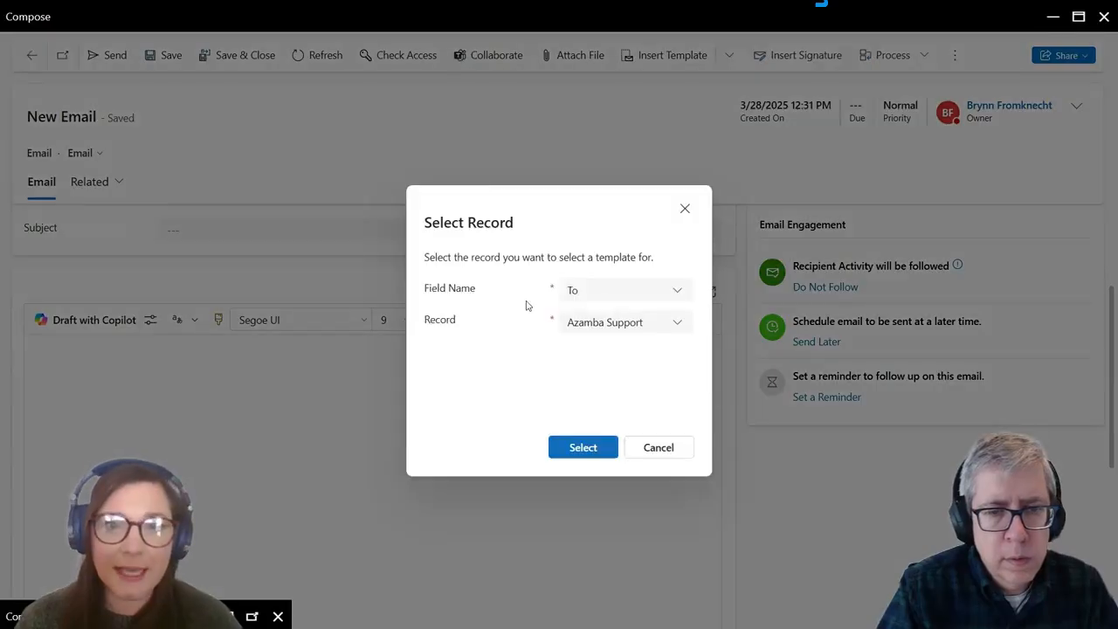
Step: Set the template's Field Name to Regarding (SharePoint Folder Automation) and confirm the record
click(605, 301)
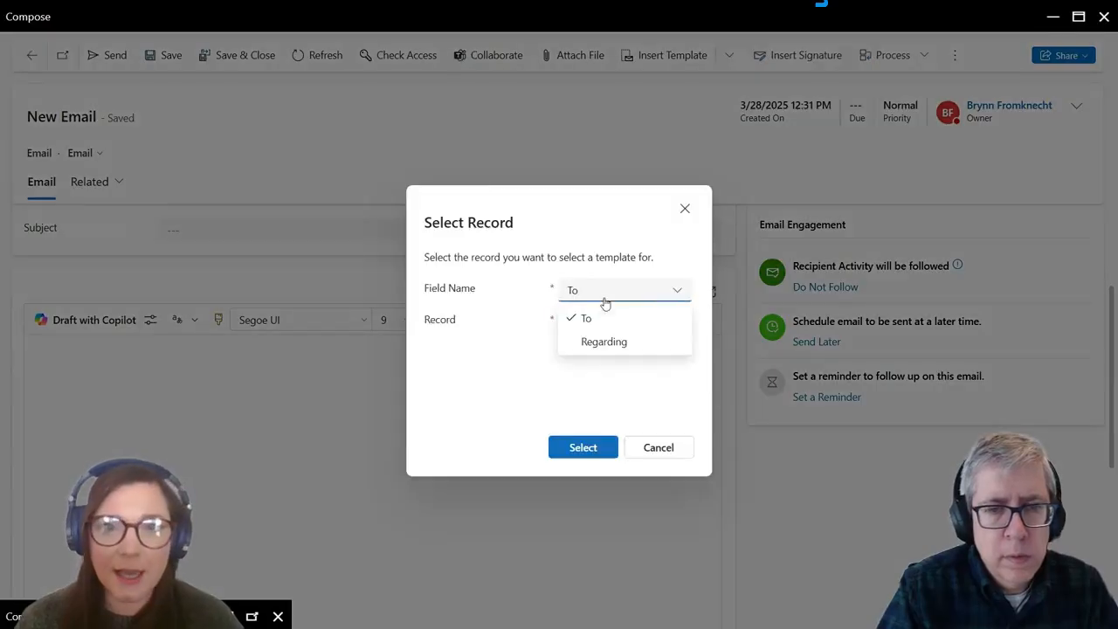
click(615, 340)
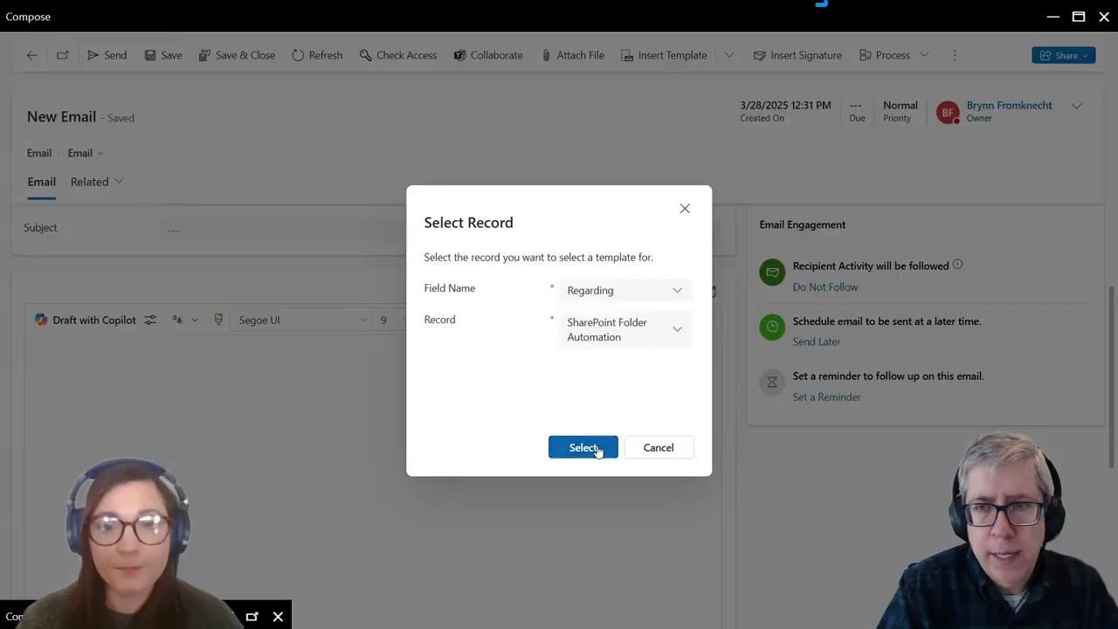
click(631, 295)
click(590, 317)
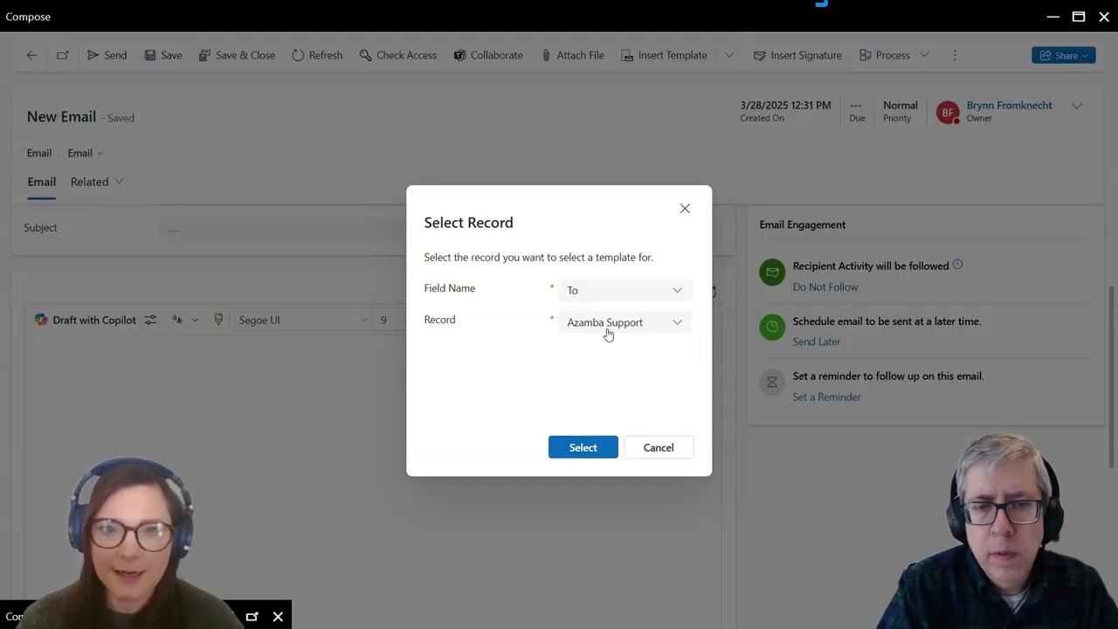
click(575, 291)
click(609, 339)
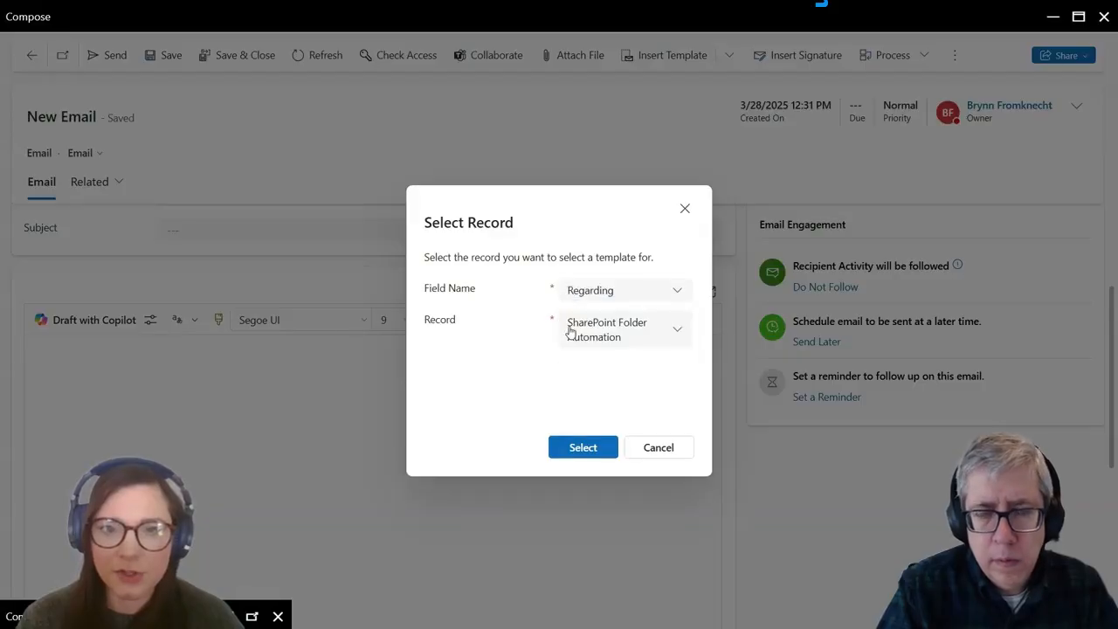
click(594, 449)
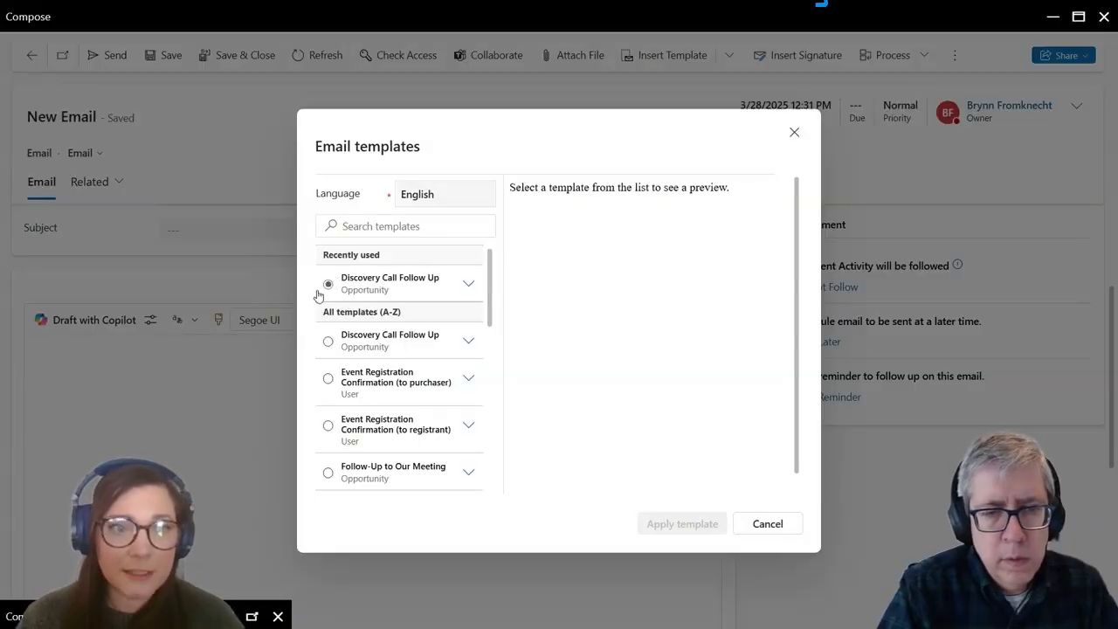
Step: Search templates for 'prop' and apply Proposal Follow Up - First Email to the email
scroll(425, 356, down, 3)
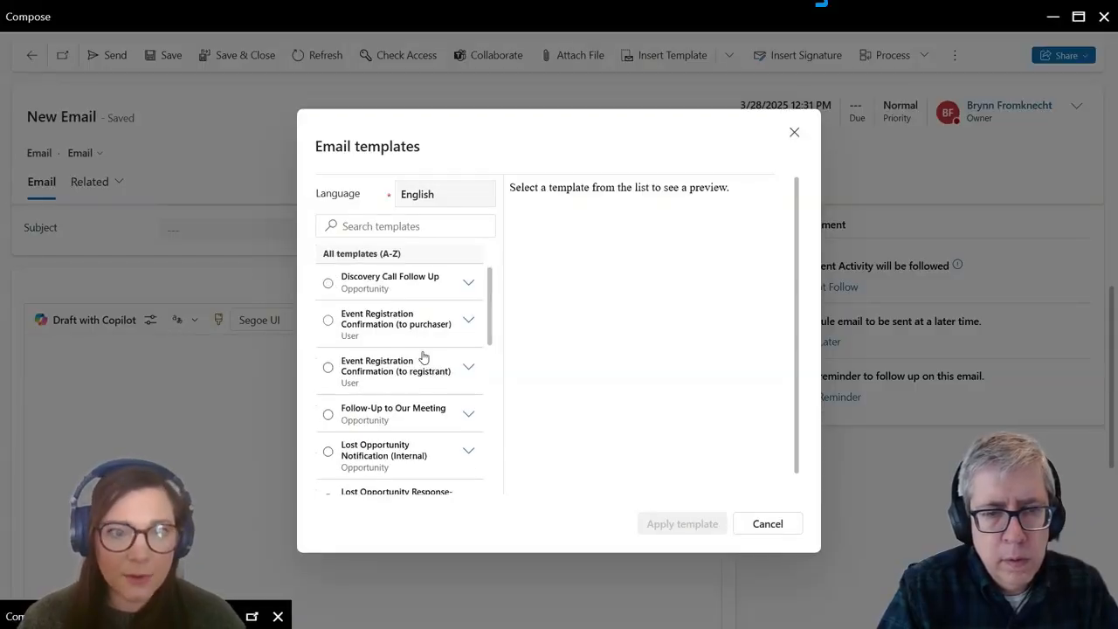
scroll(422, 346, up, 3)
click(395, 227)
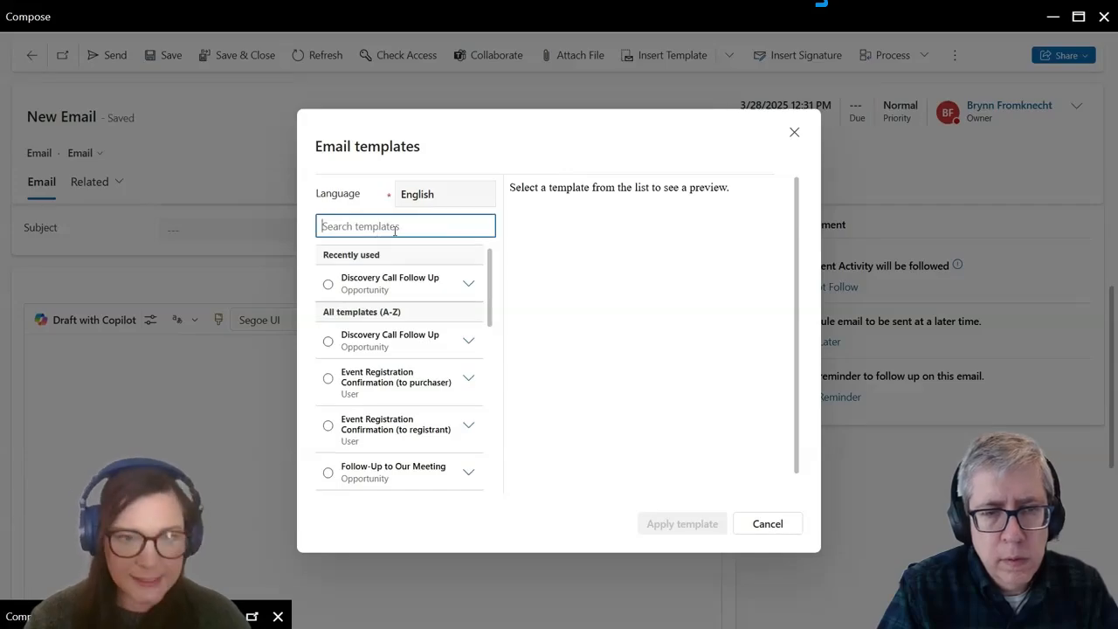
text(prop)
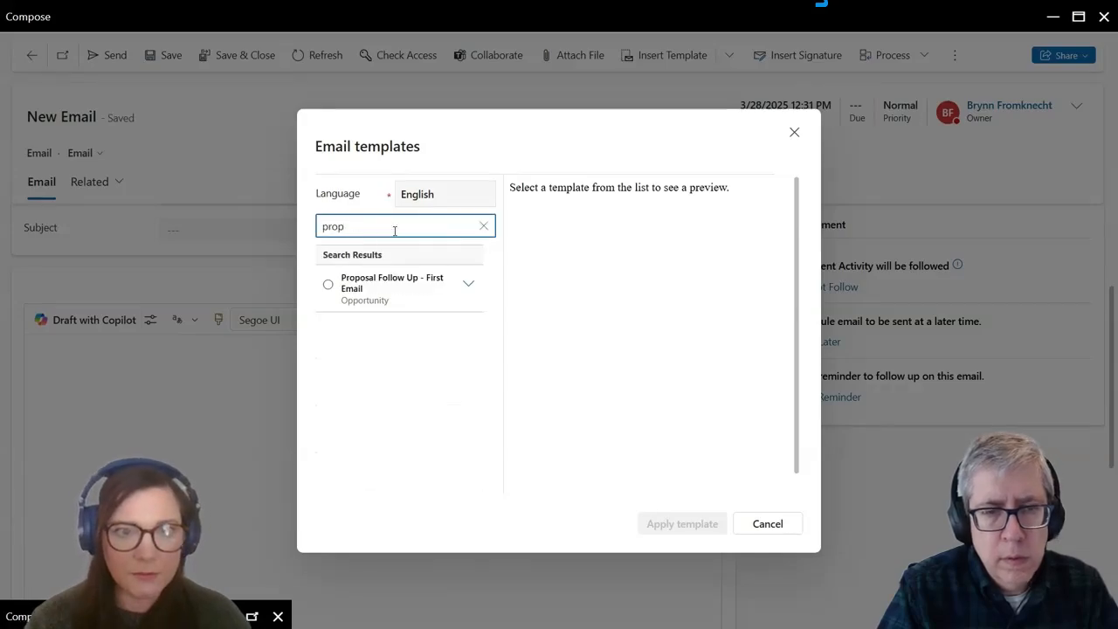
click(392, 279)
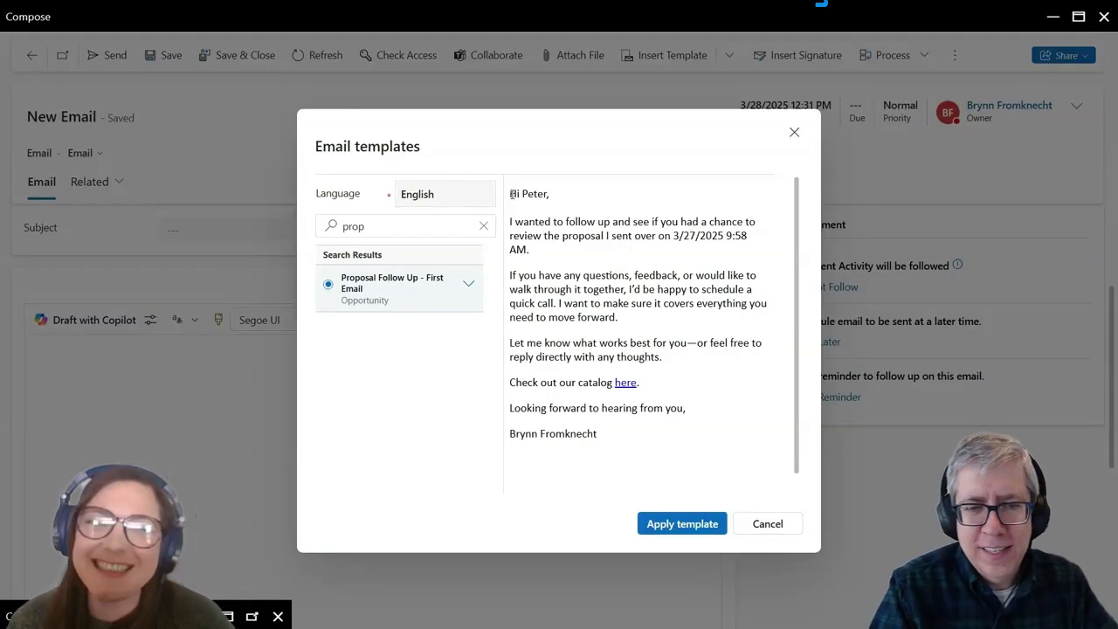
click(682, 530)
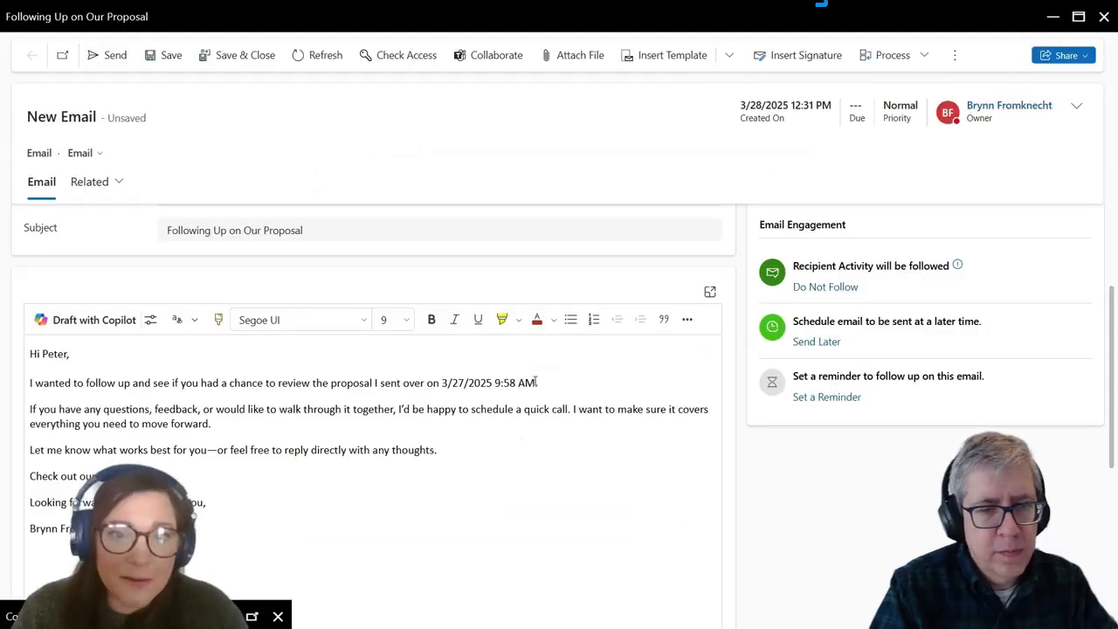
Step: Trim the proposal date in the body to '3/27.' by deleting '/2025 9:58 AM'
click(535, 382)
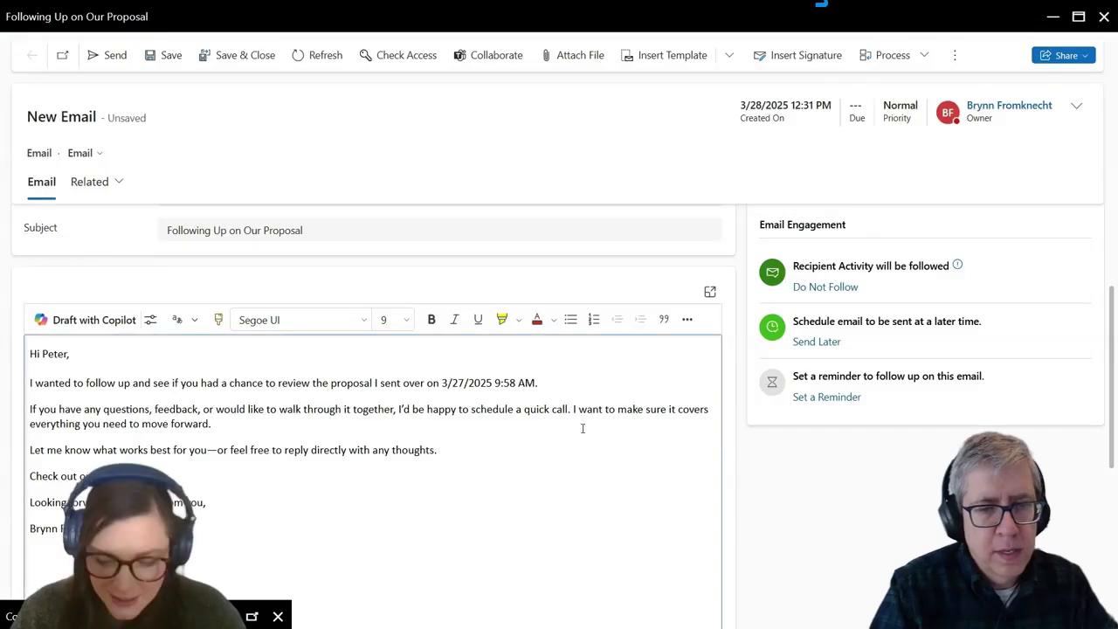
key(BackSpace)
key(BackSpace)
key(BackSpace)
key(BackSpace)
key(BackSpace)
key(BackSpace)
key(BackSpace)
key(BackSpace)
key(BackSpace)
key(BackSpace)
key(BackSpace)
key(BackSpace)
key(BackSpace)
key(BackSpace)
text(.)
scroll(345, 396, down, 1)
click(249, 372)
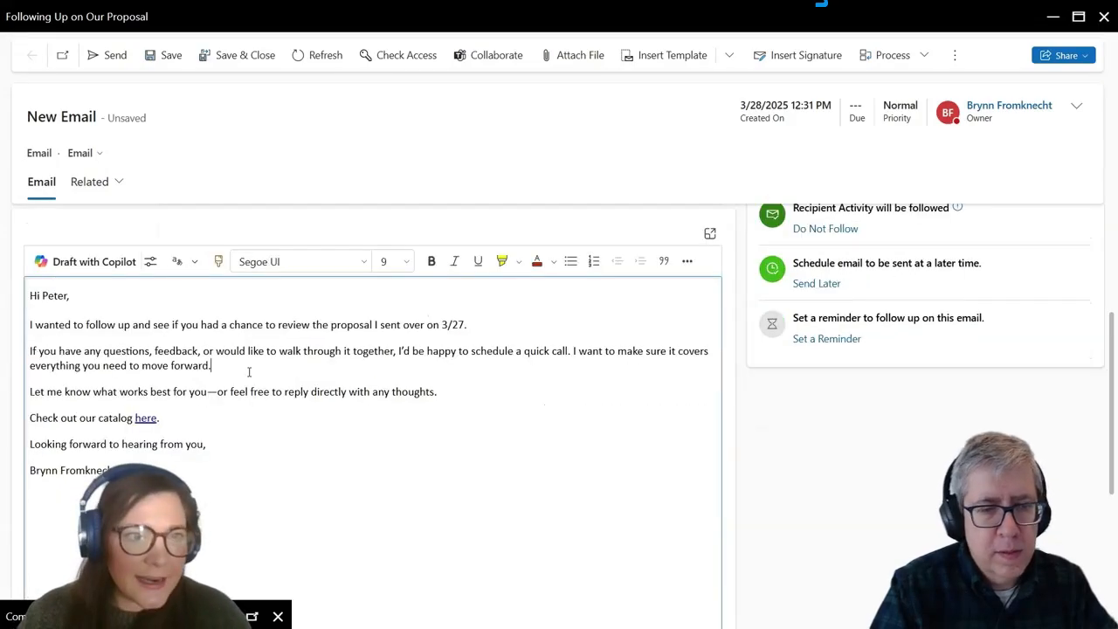
scroll(585, 396, up, 4)
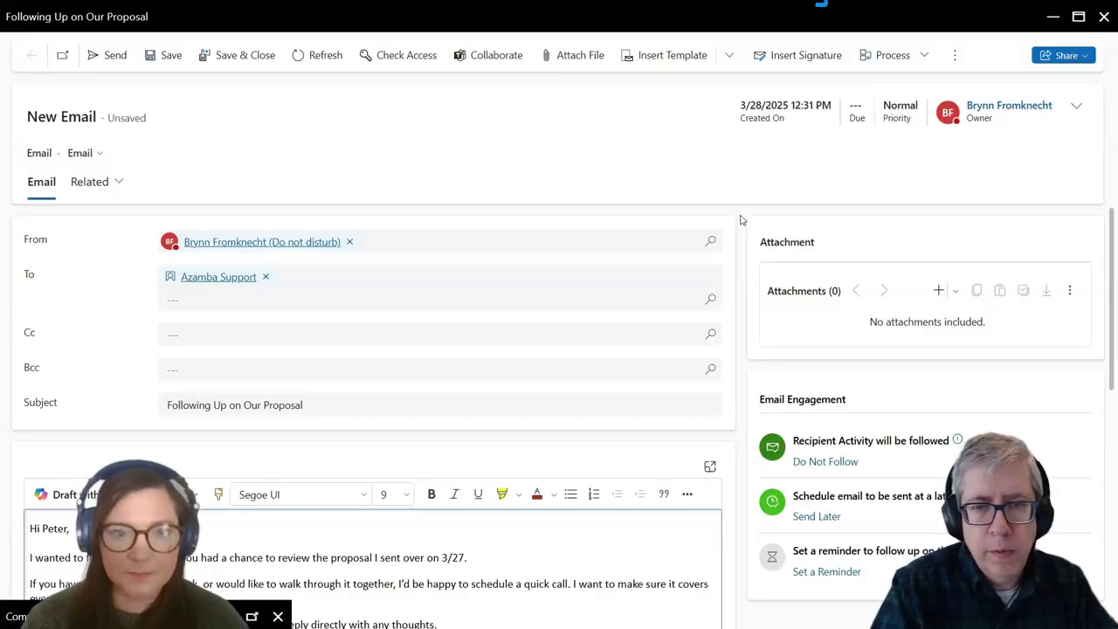
Step: Save the 'Following Up on Our Proposal' email draft with Ctrl+S
scroll(739, 220, down, 2)
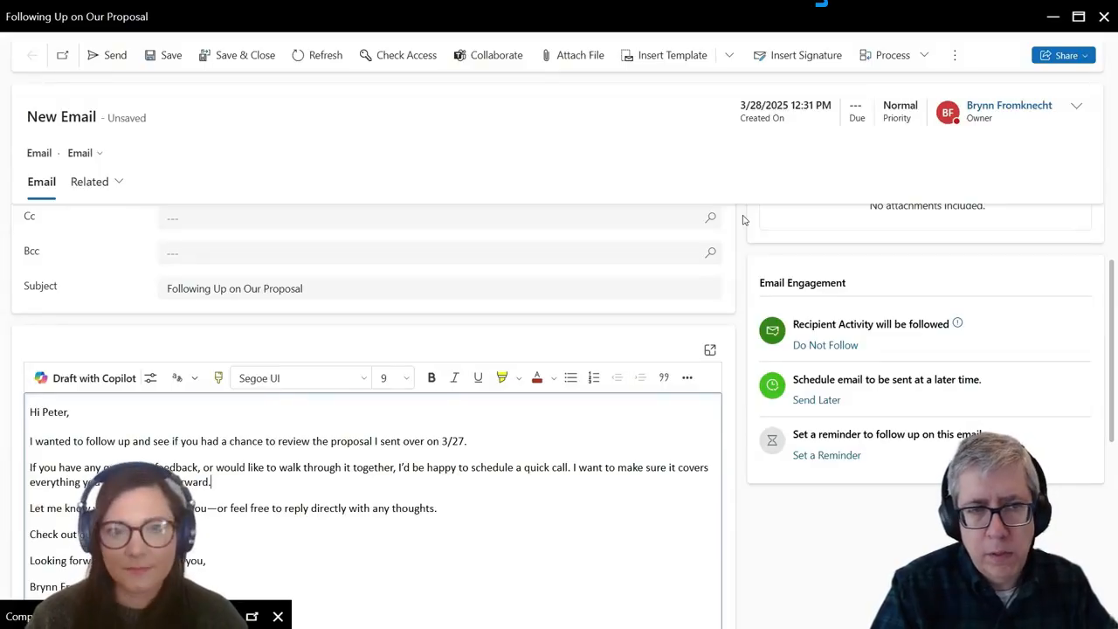
key(ctrl+s)
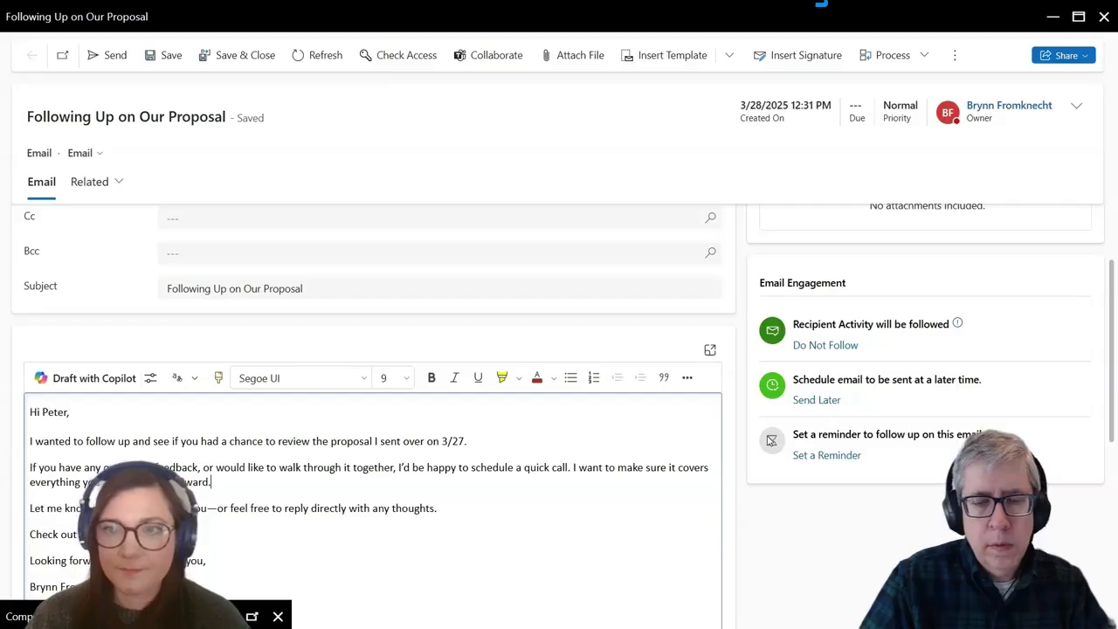
scroll(770, 309, up, 1)
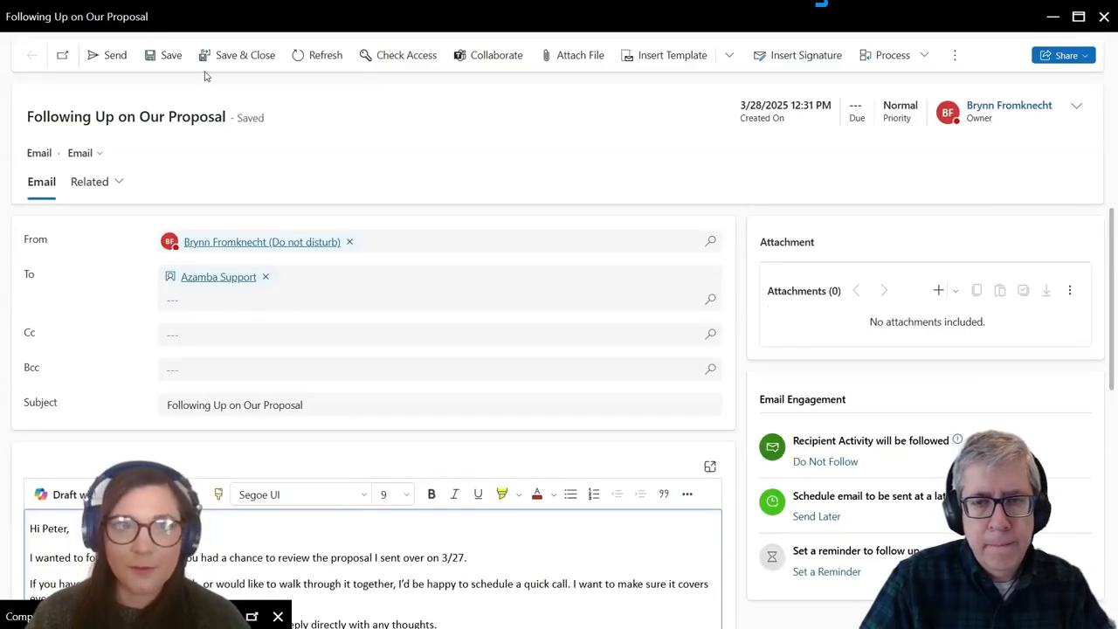
Step: Replace Azamba Support with the proposal's contact, try sending, and dismiss the non-emailable recipient error
click(267, 278)
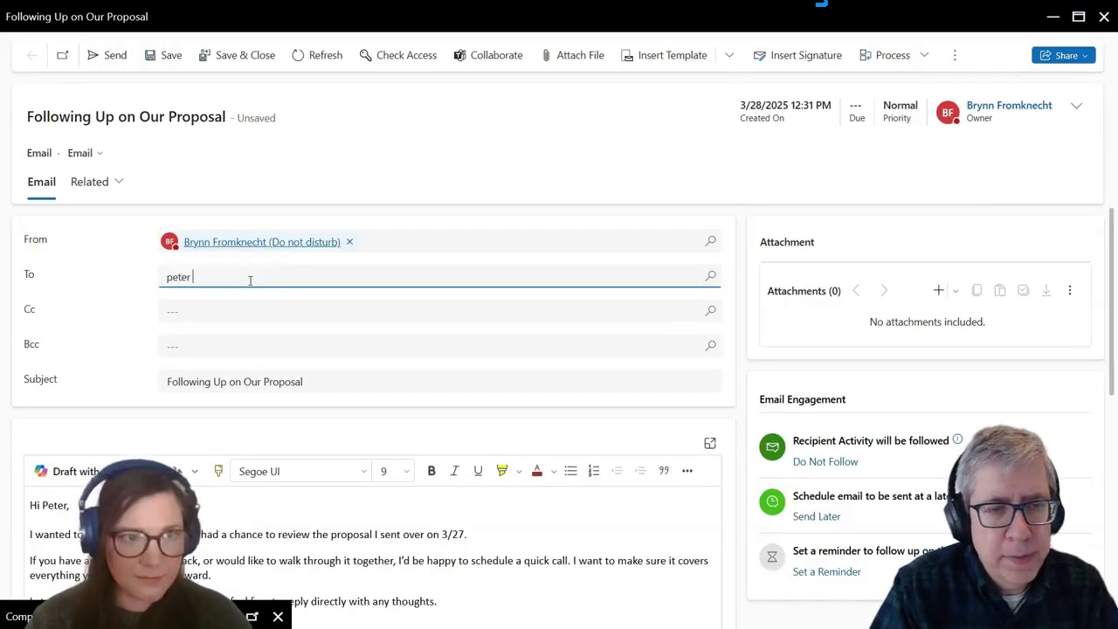
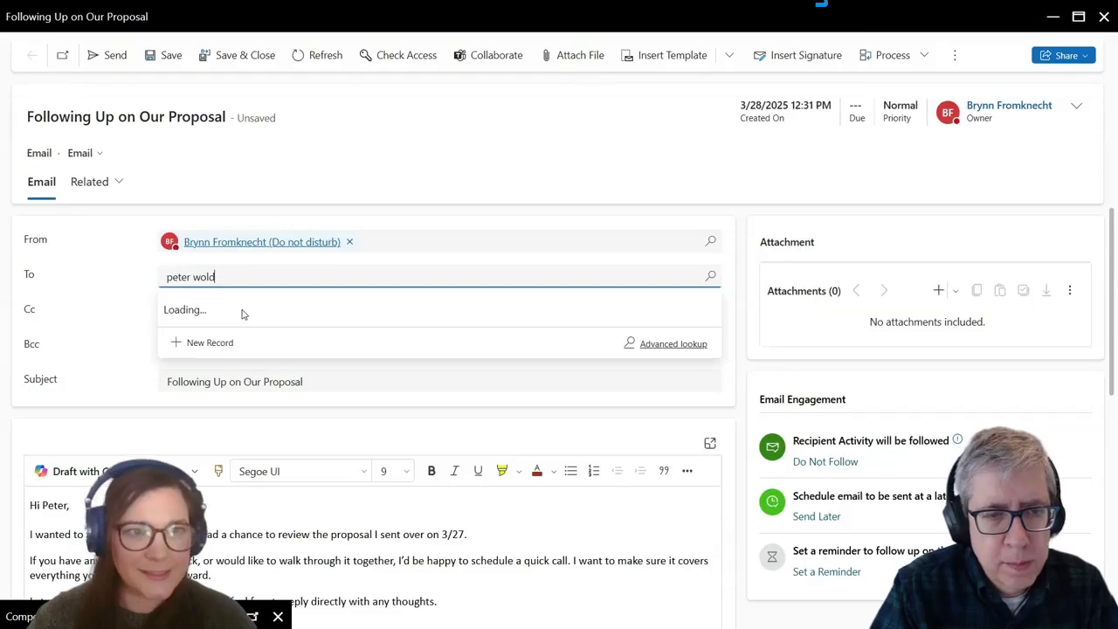
key(BackSpace)
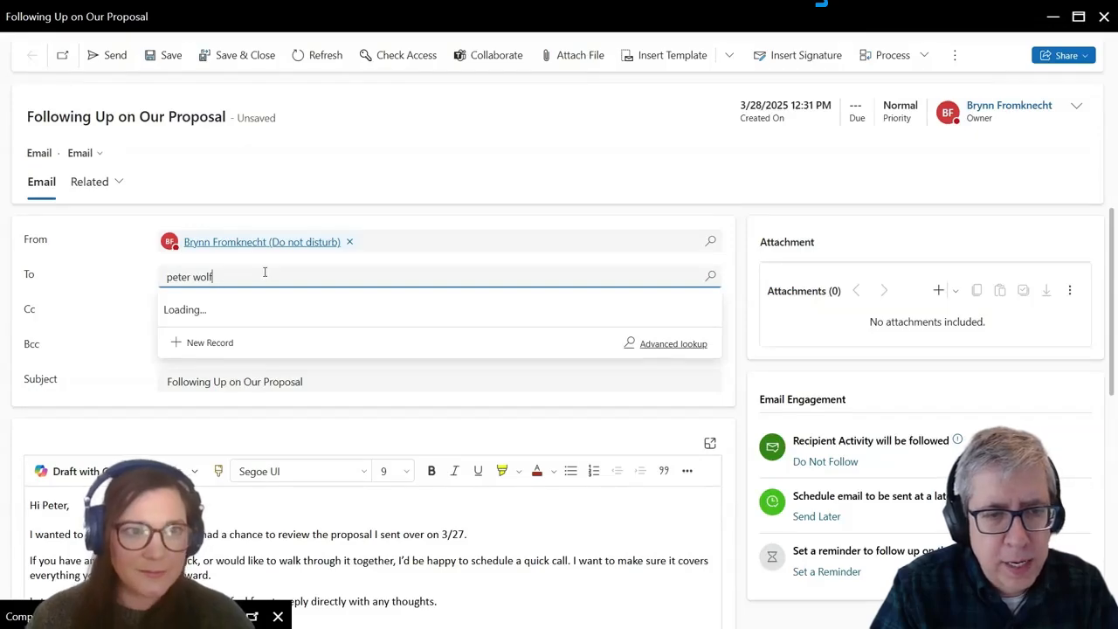
click(232, 338)
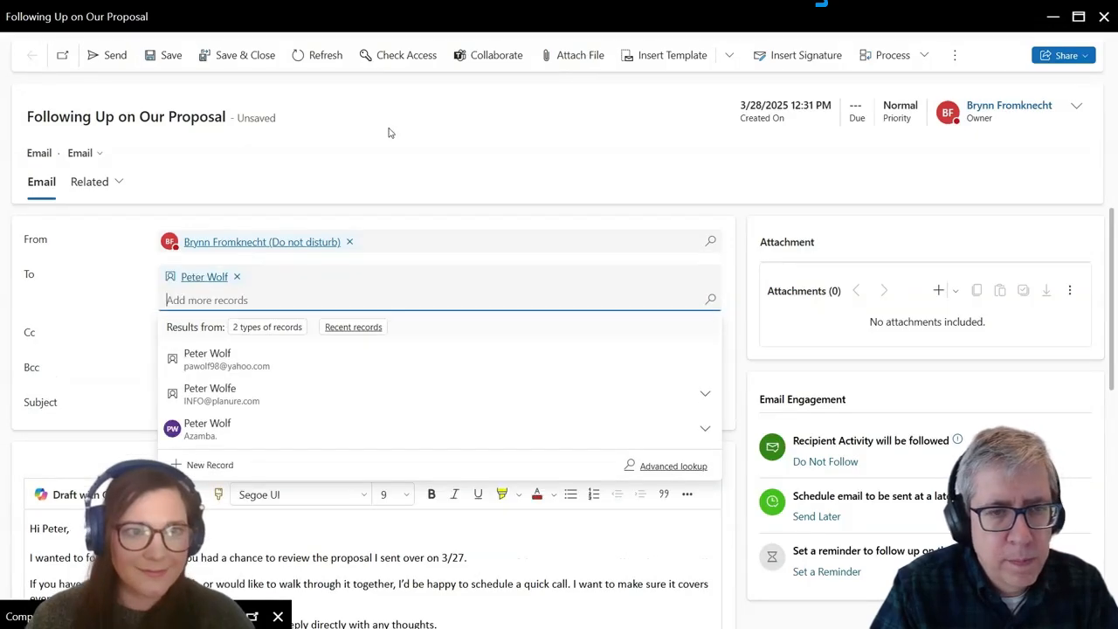
click(389, 133)
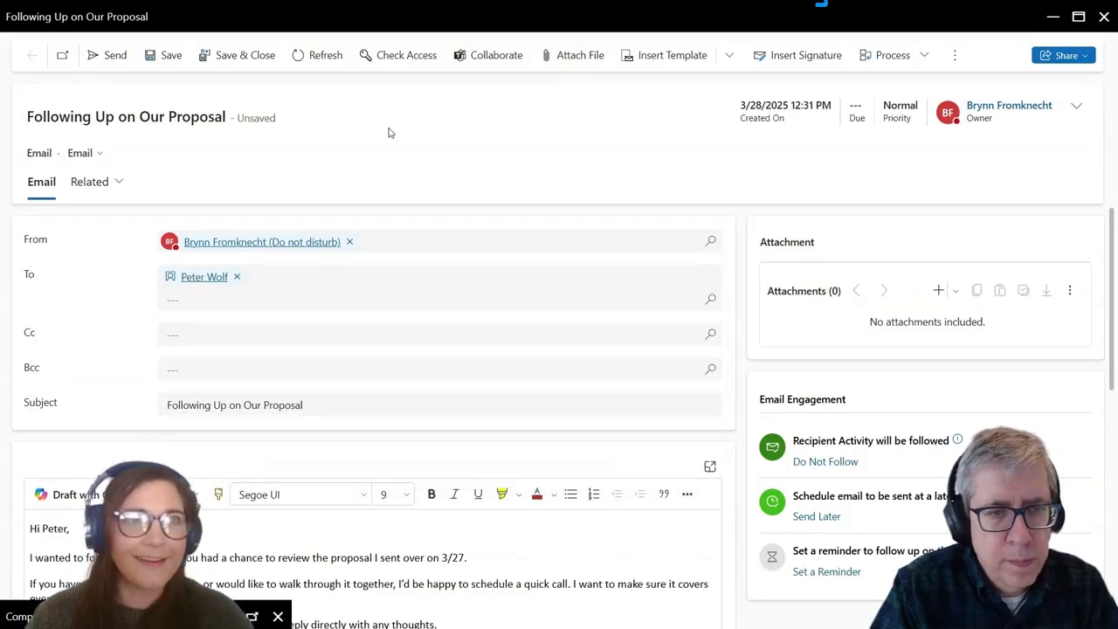
click(122, 57)
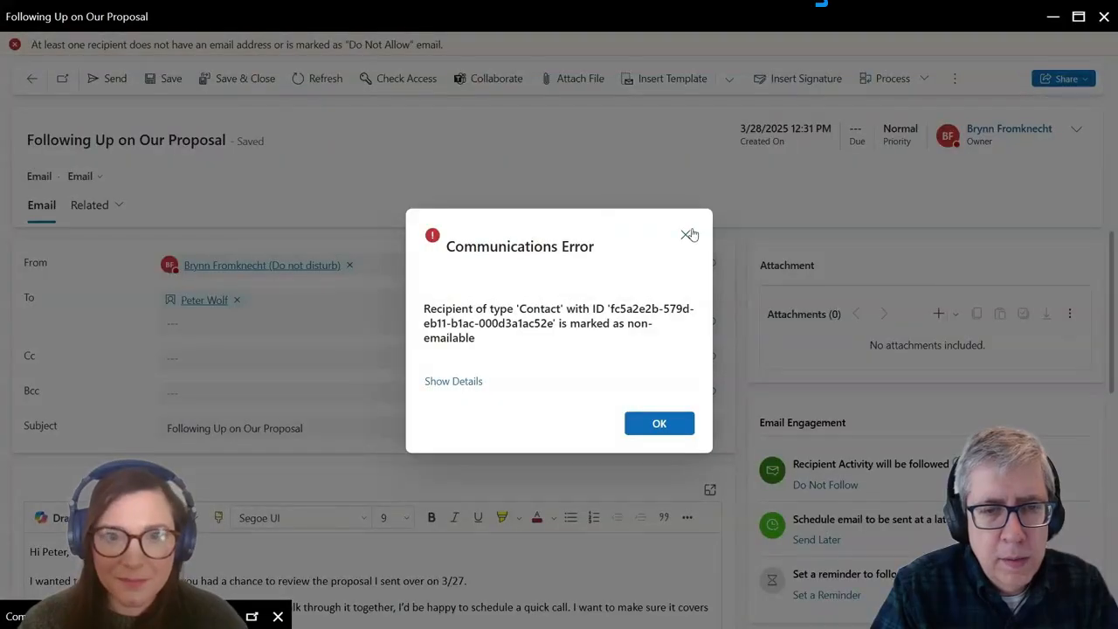
click(688, 235)
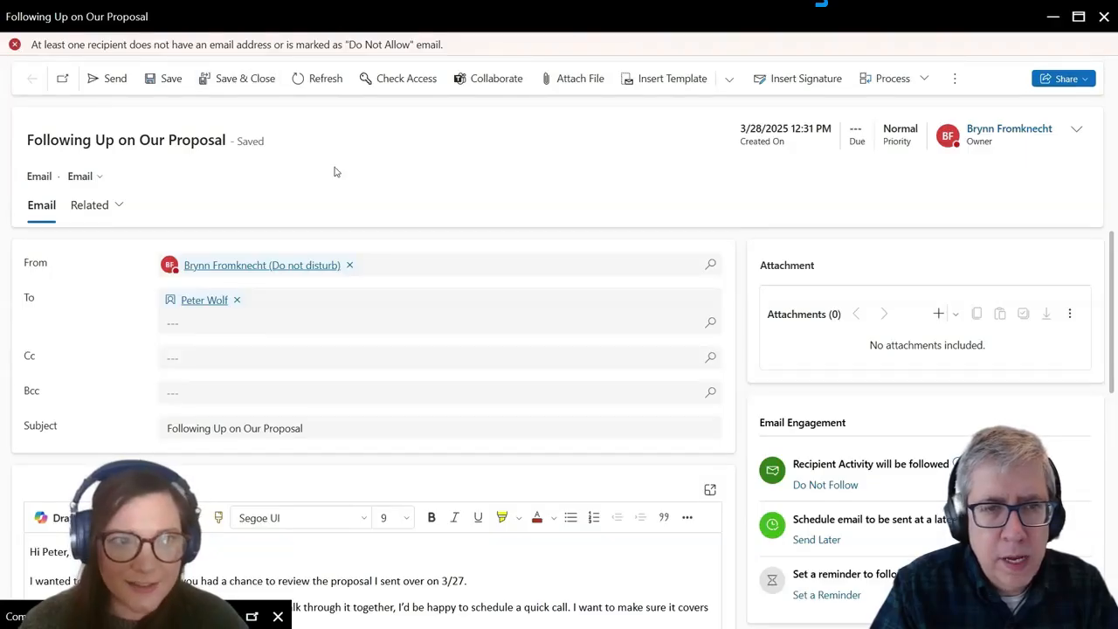
Step: Swap the recipient for another contact found by name search, then save and send the email
click(237, 299)
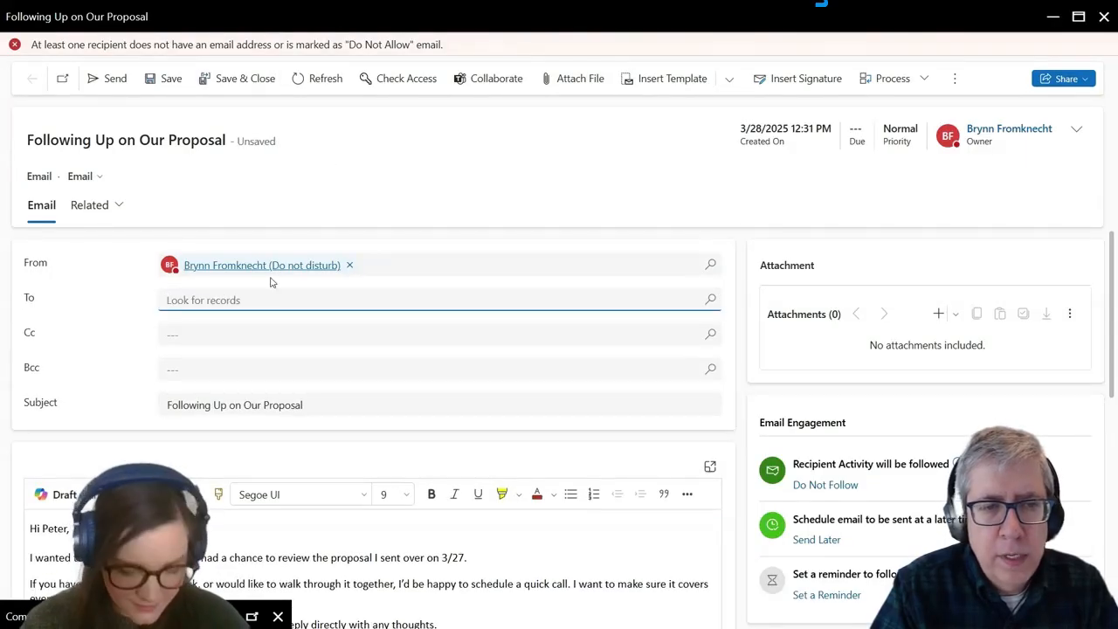
text(azamba)
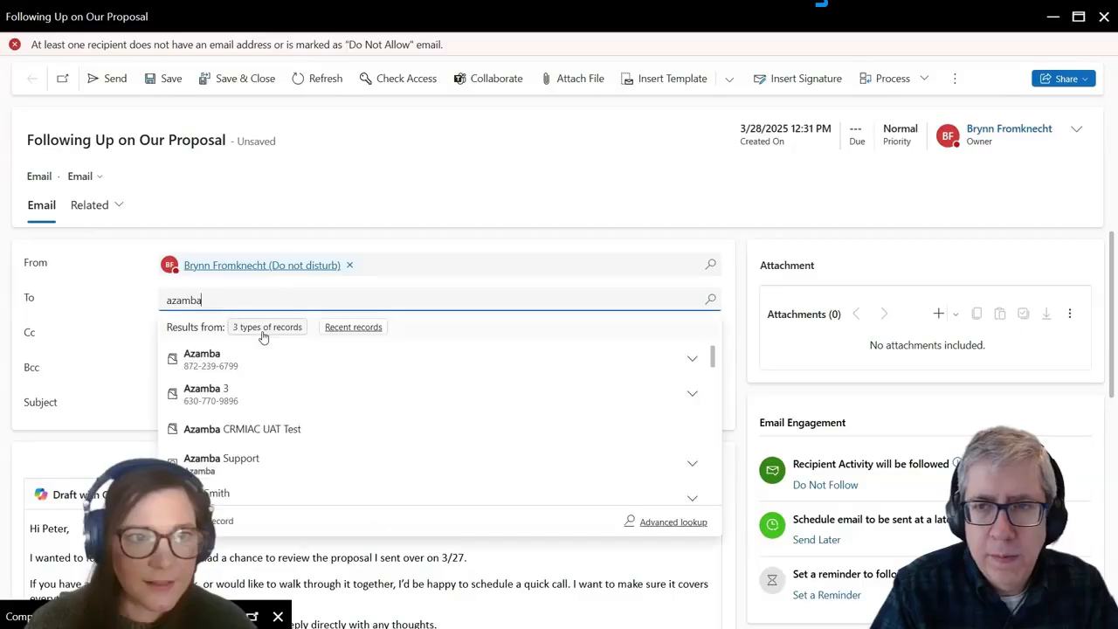
double_click(253, 295)
text(br)
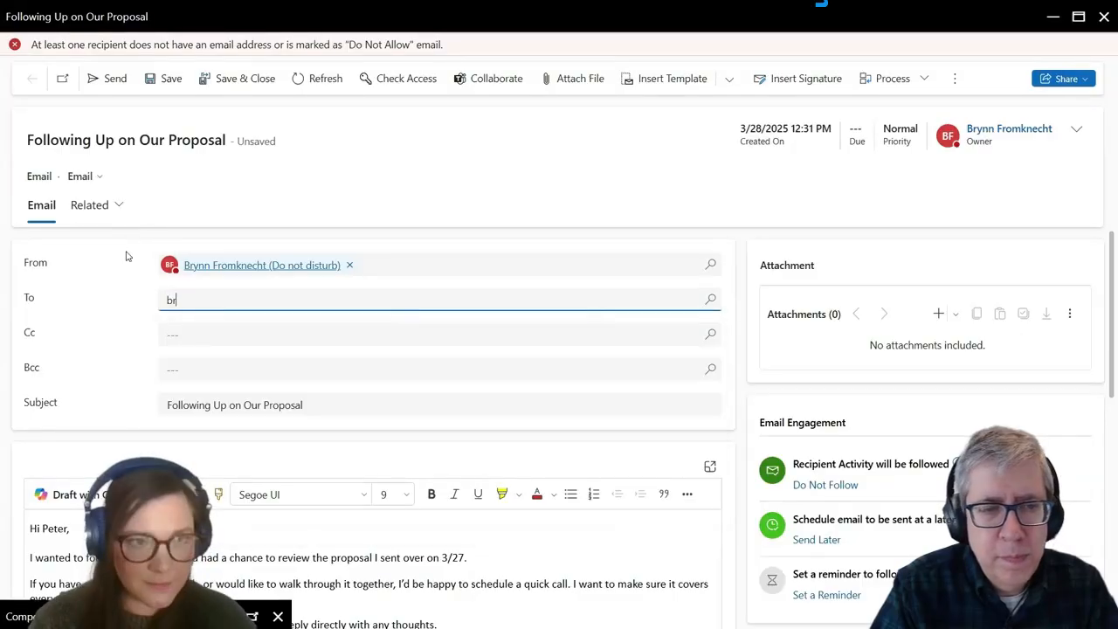
text(ynn)
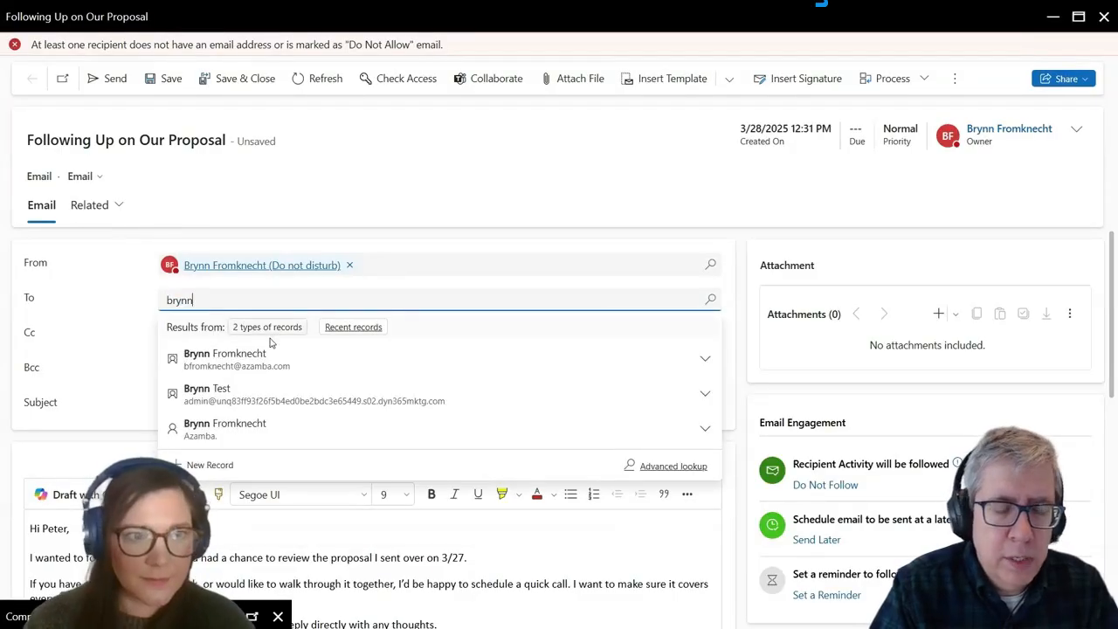
click(281, 358)
click(285, 166)
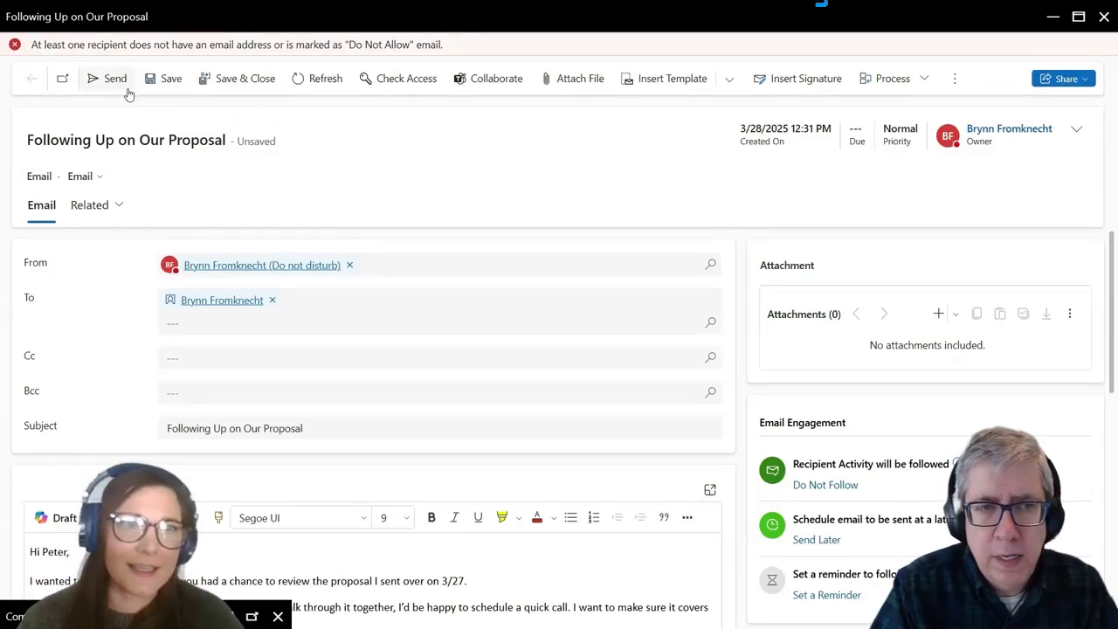
click(169, 79)
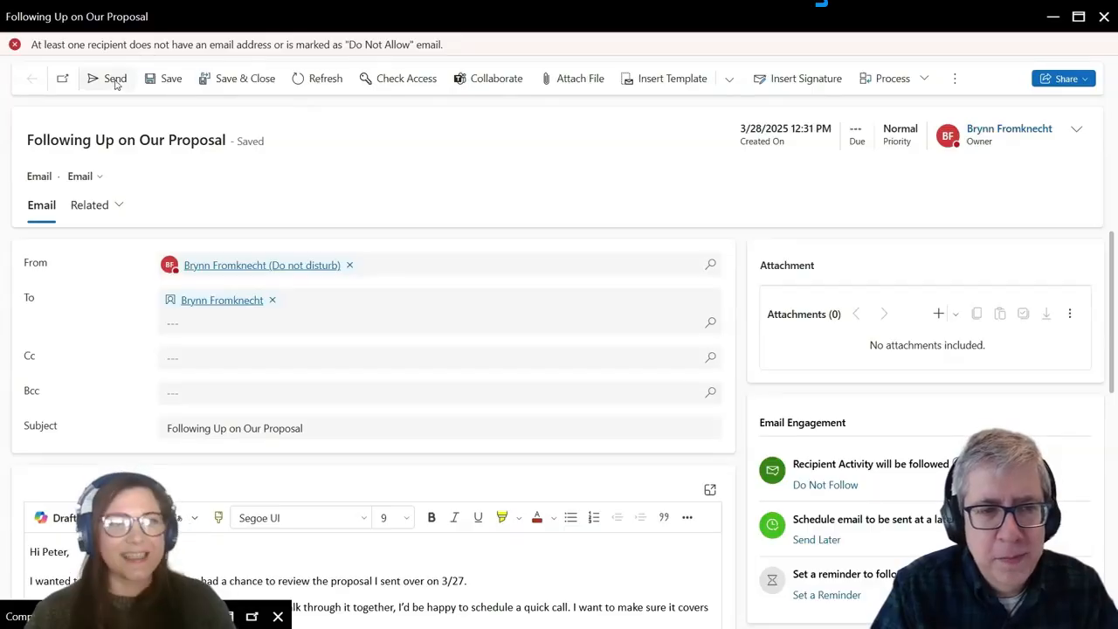
click(112, 79)
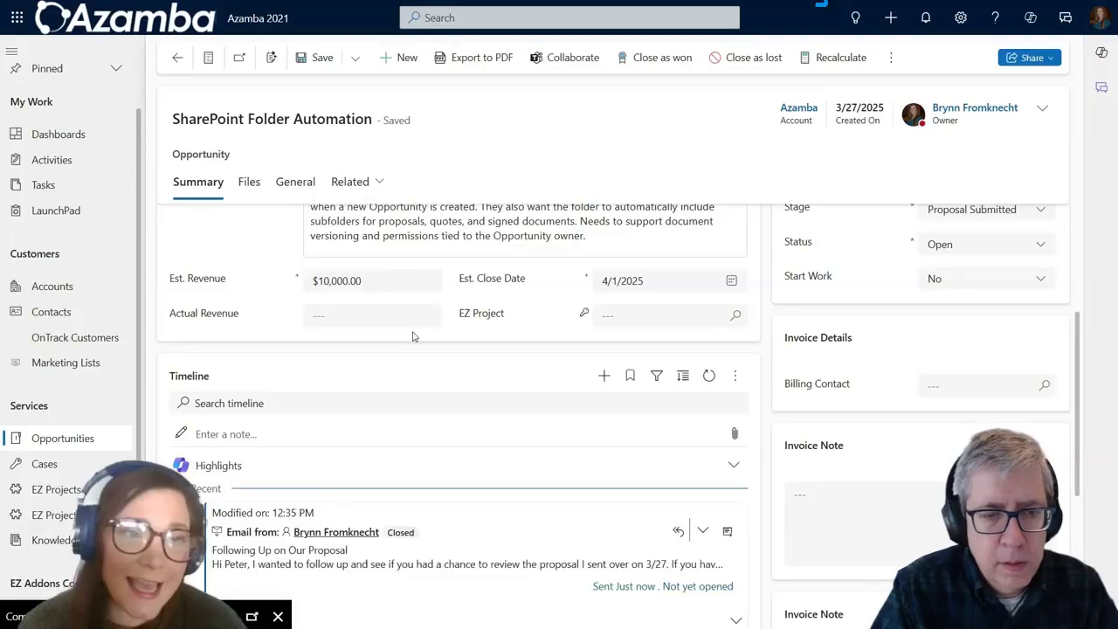
Step: Expand the sent email on the opportunity timeline to read its full body, then switch to Outlook
scroll(413, 337, down, 1)
scroll(675, 470, down, 2)
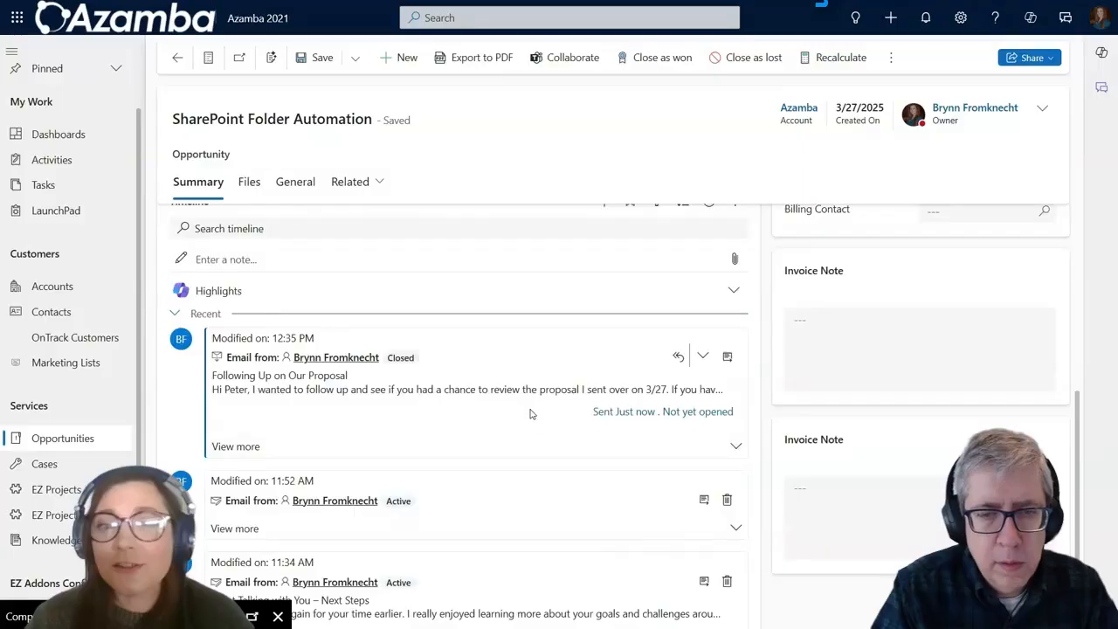
click(737, 448)
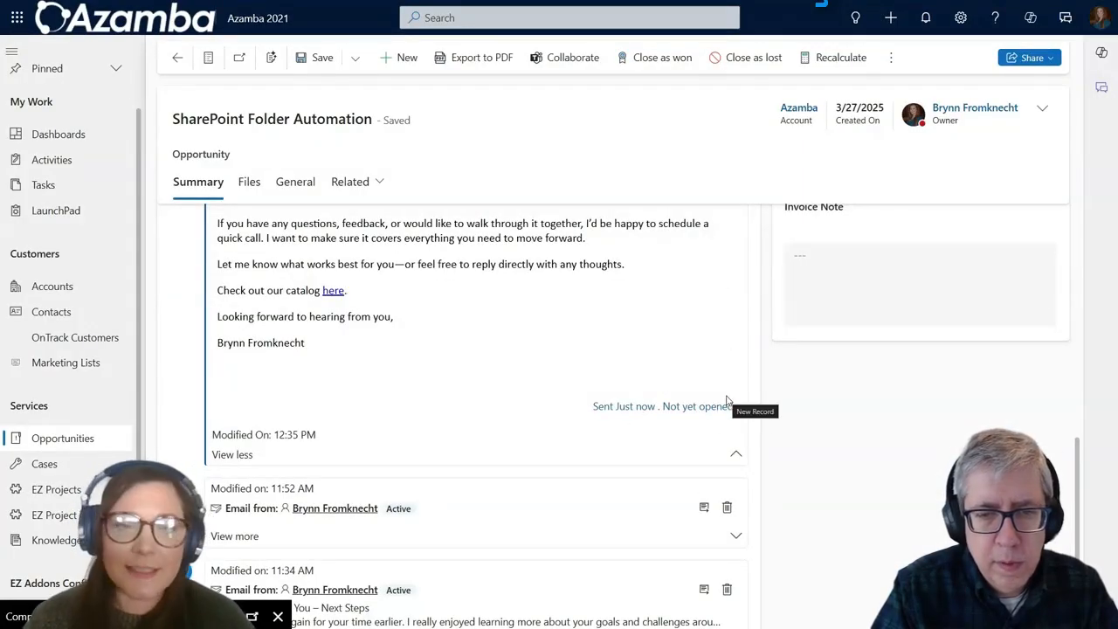
scroll(726, 400, up, 2)
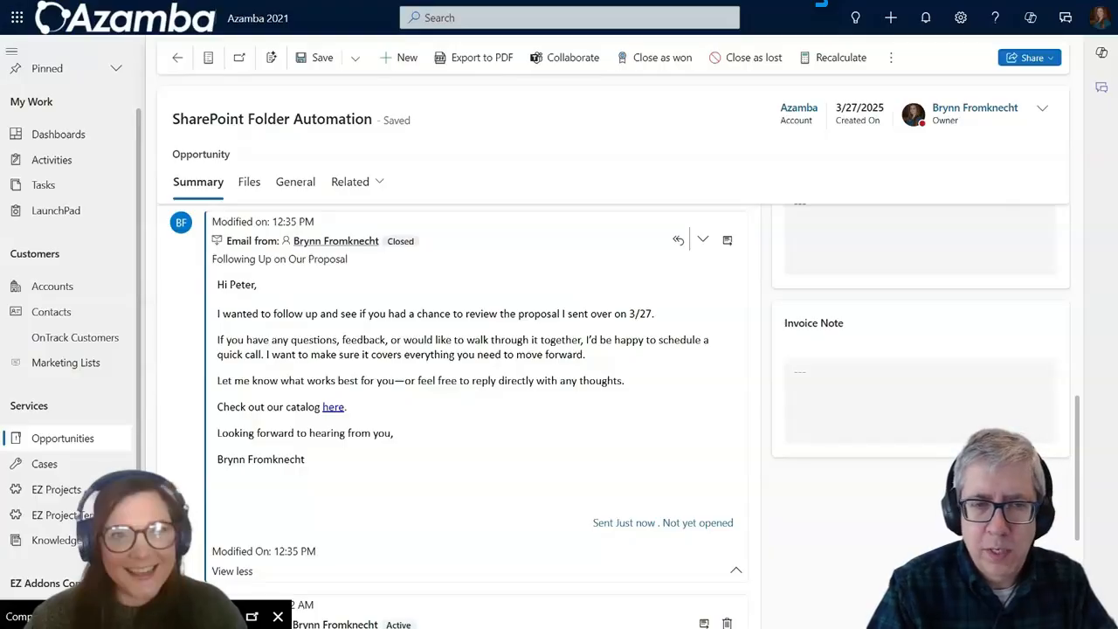
key(alt+Tab)
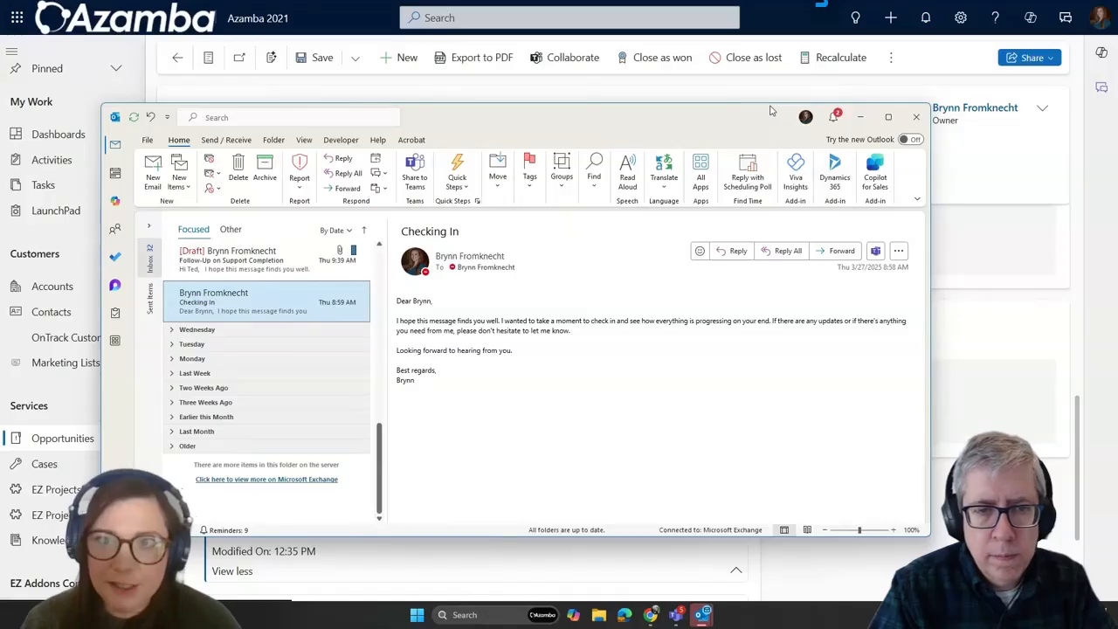
Step: Open the '[Draft] Follow-Up on Support Completion' reply from the Outlook inbox
click(835, 179)
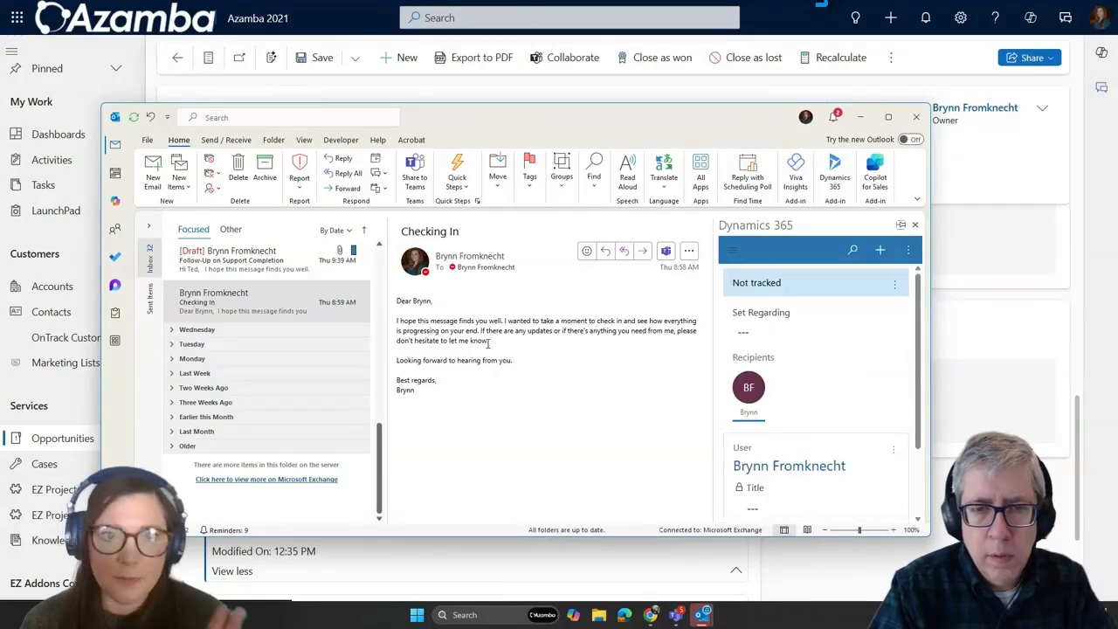
click(287, 278)
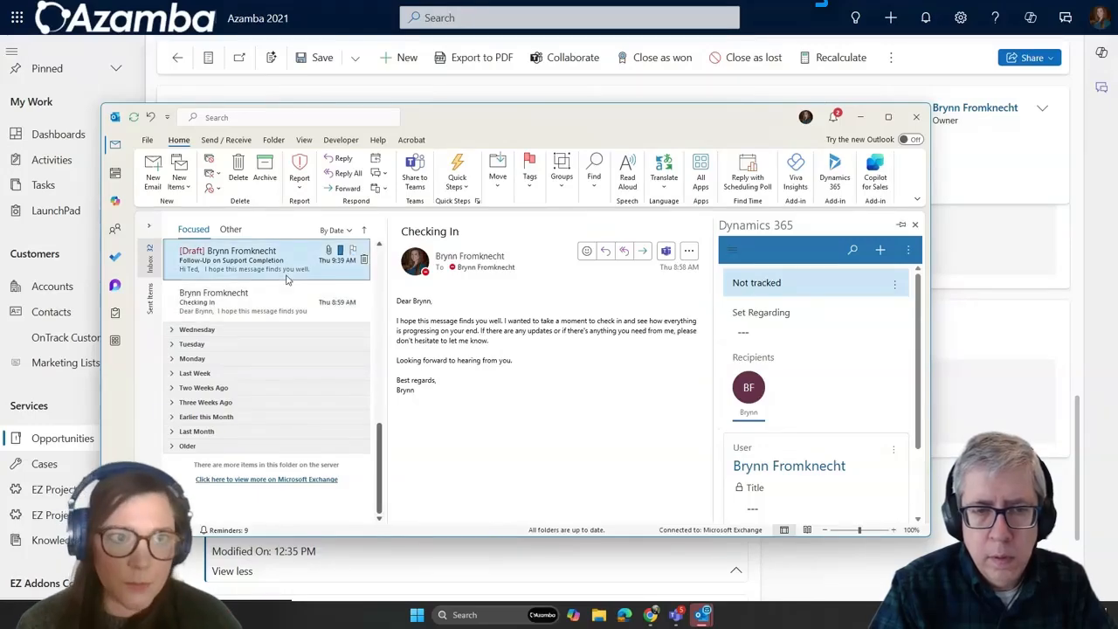
scroll(640, 327, down, 2)
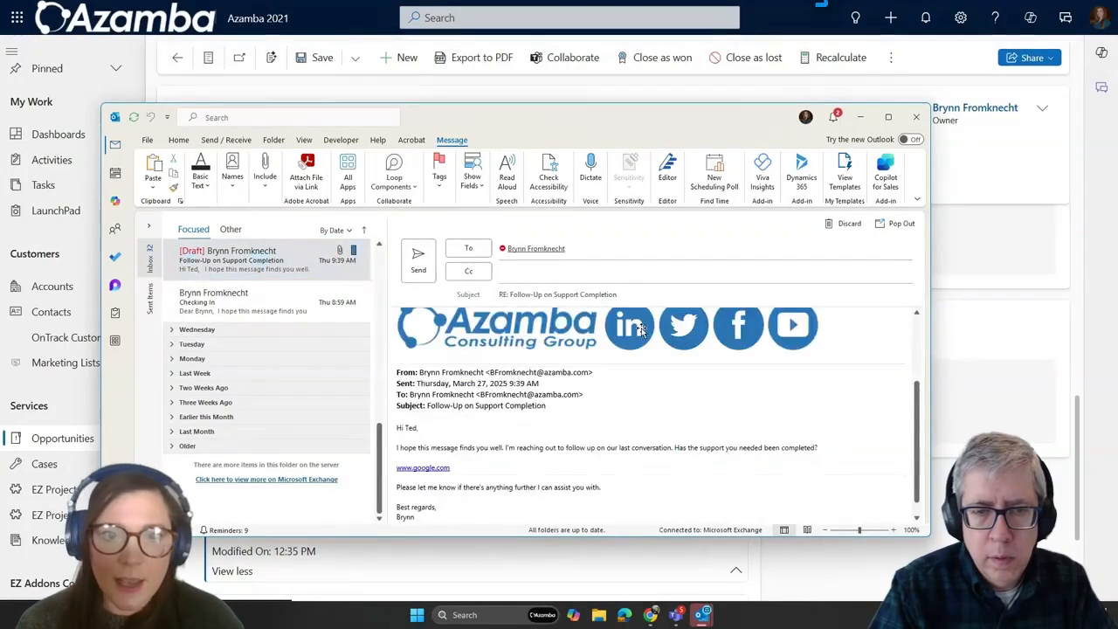
scroll(640, 327, down, 1)
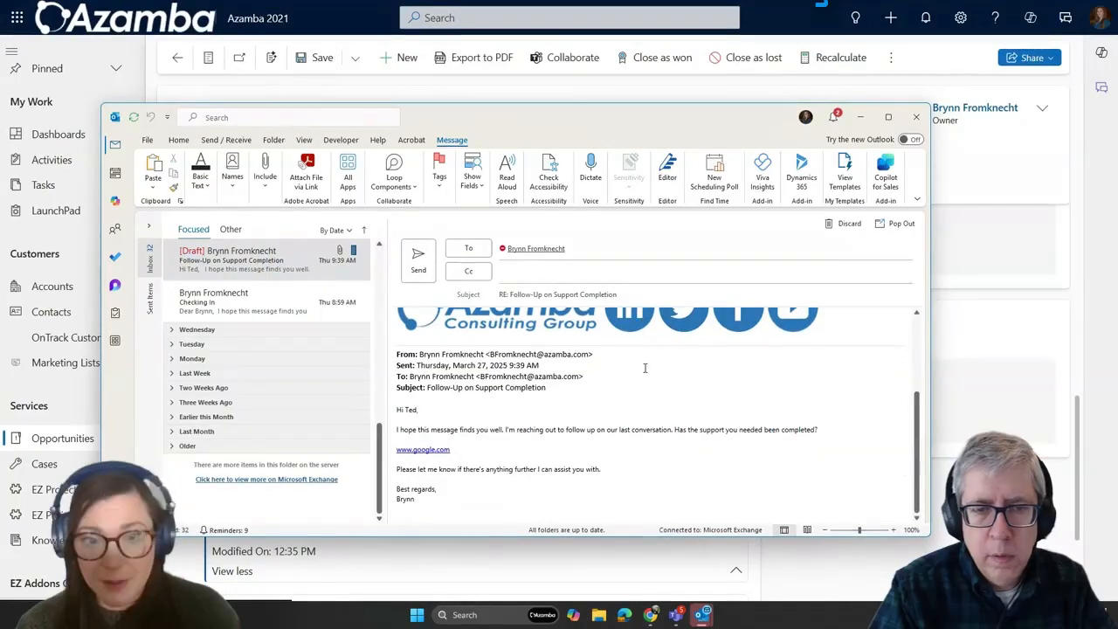
scroll(644, 367, up, 3)
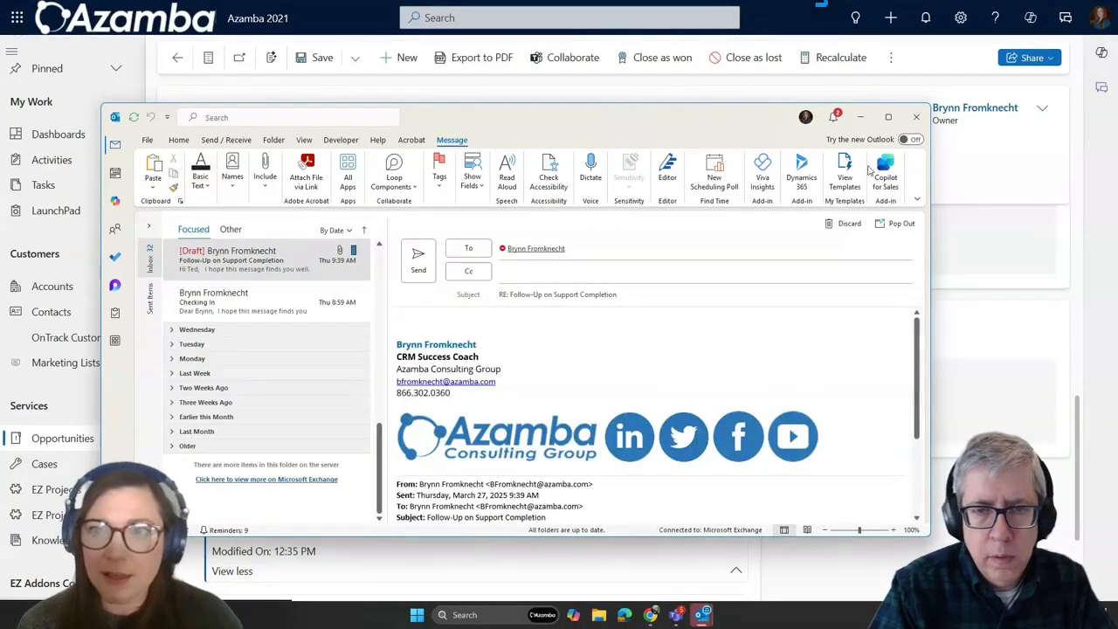
Step: Start adding a template via the Dynamics 365 add-in for the SharePoint Folder Automation opportunity
click(802, 179)
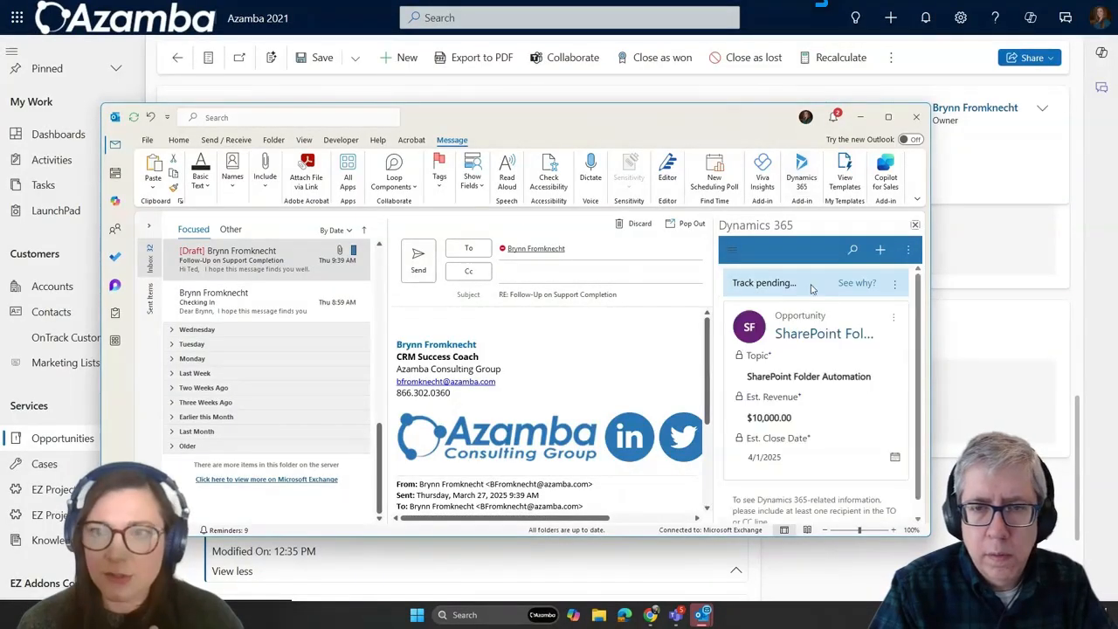
mouse_move(810, 288)
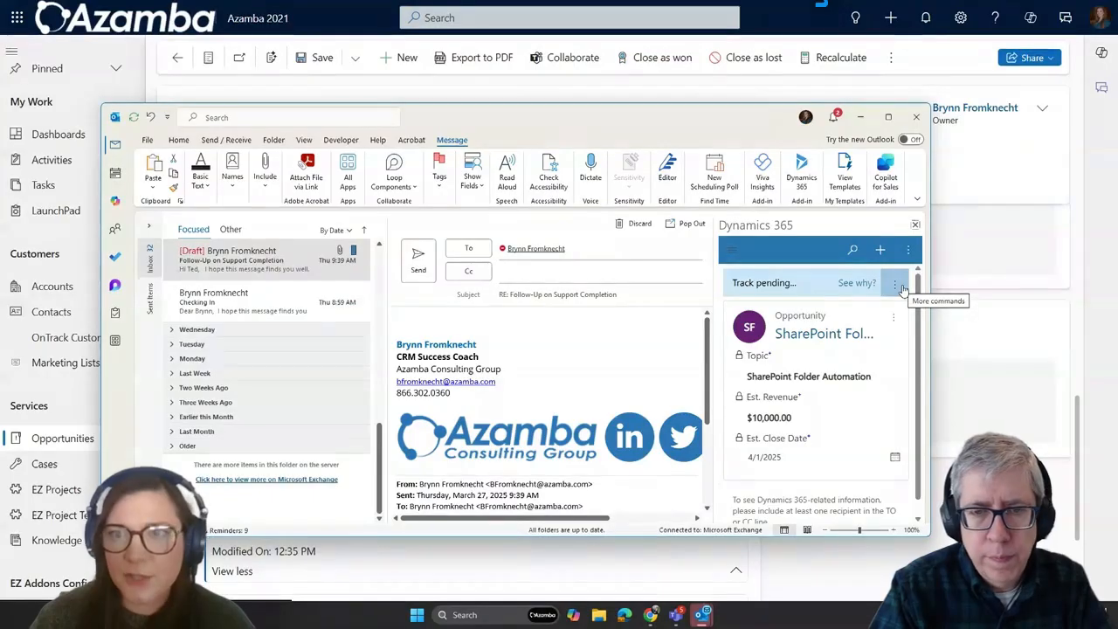
click(909, 251)
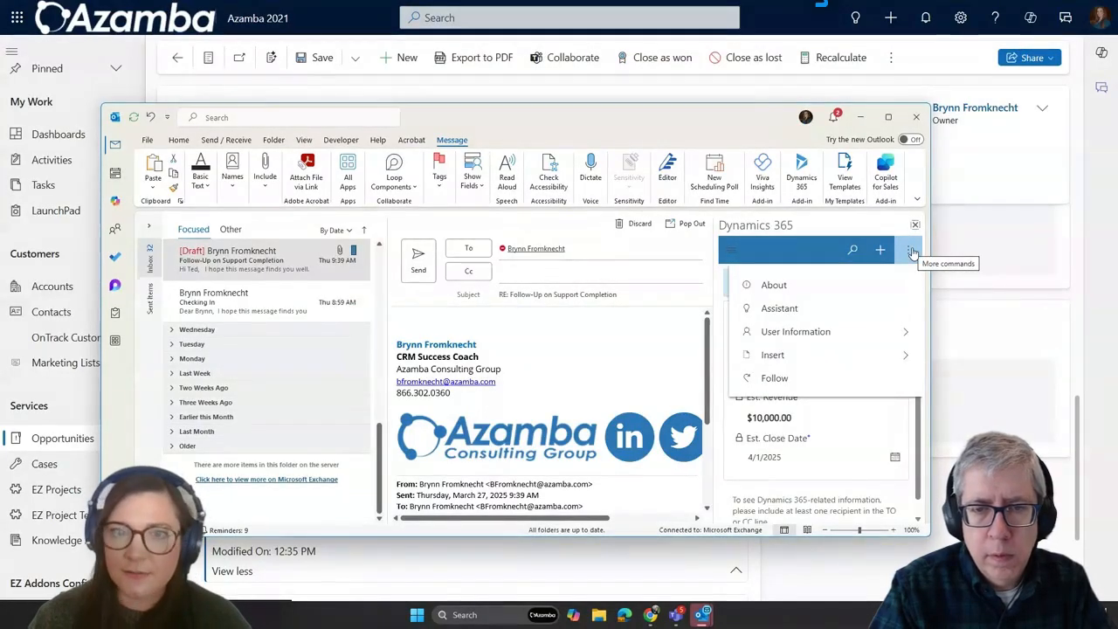
click(879, 355)
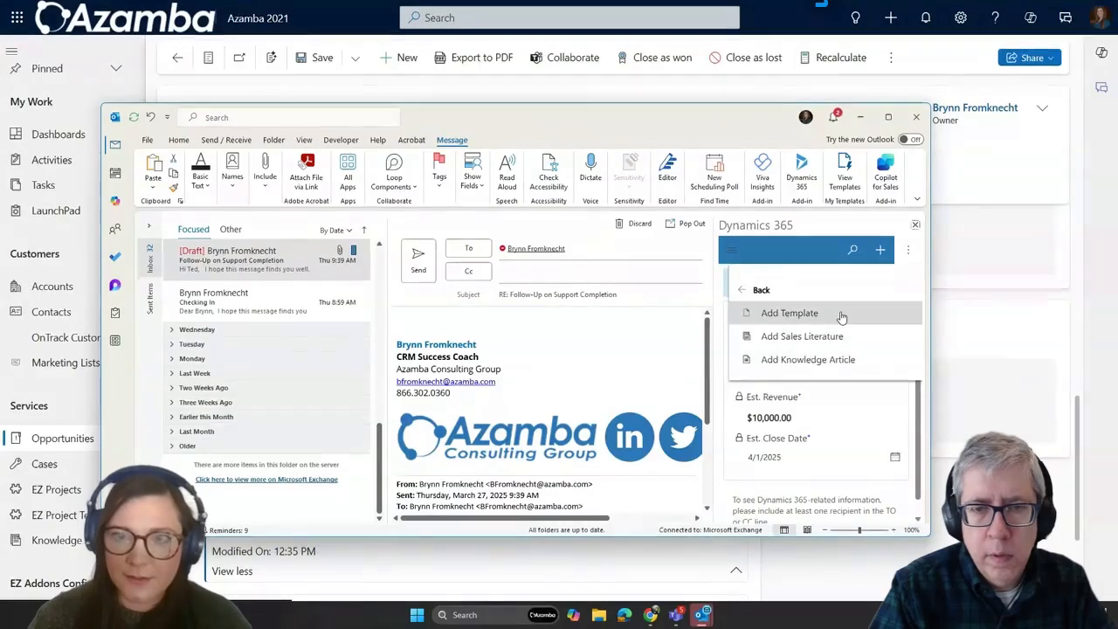
click(812, 312)
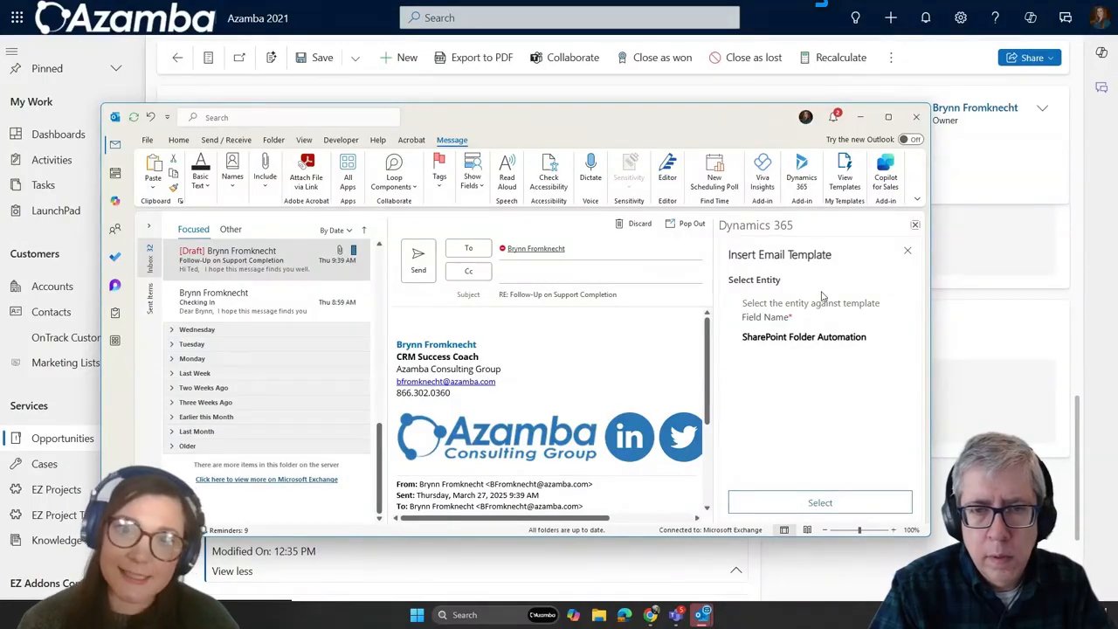
click(812, 336)
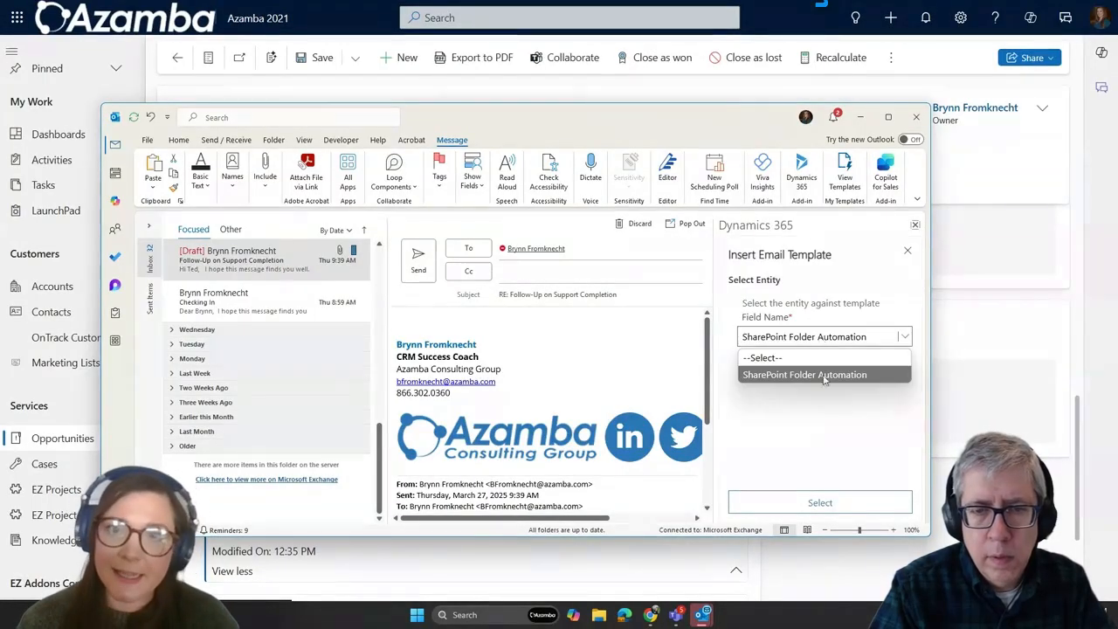
click(823, 374)
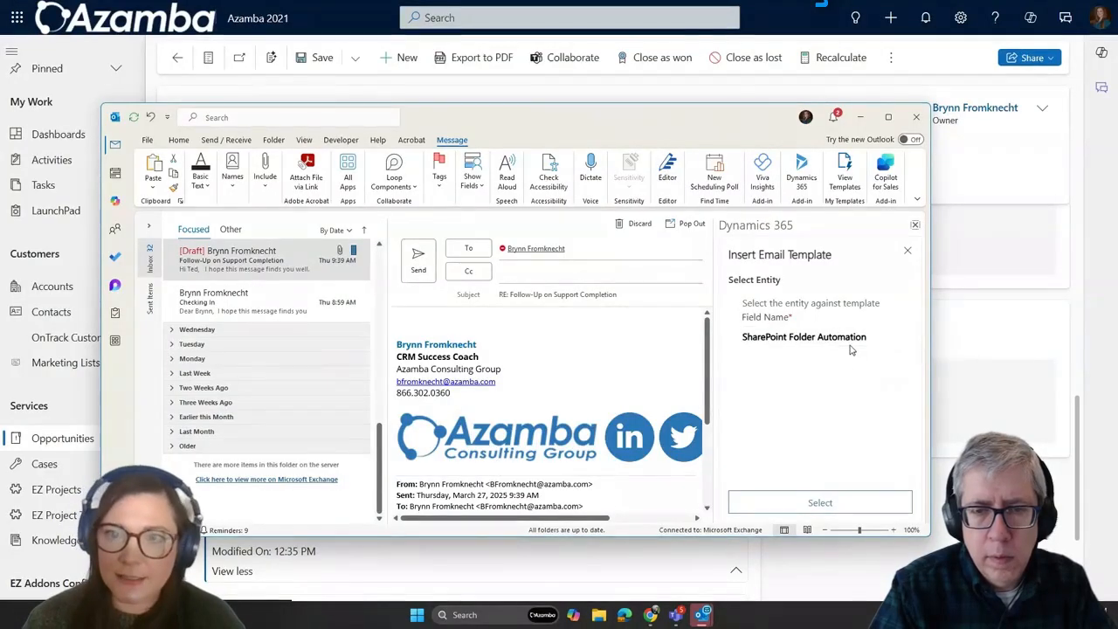
click(845, 505)
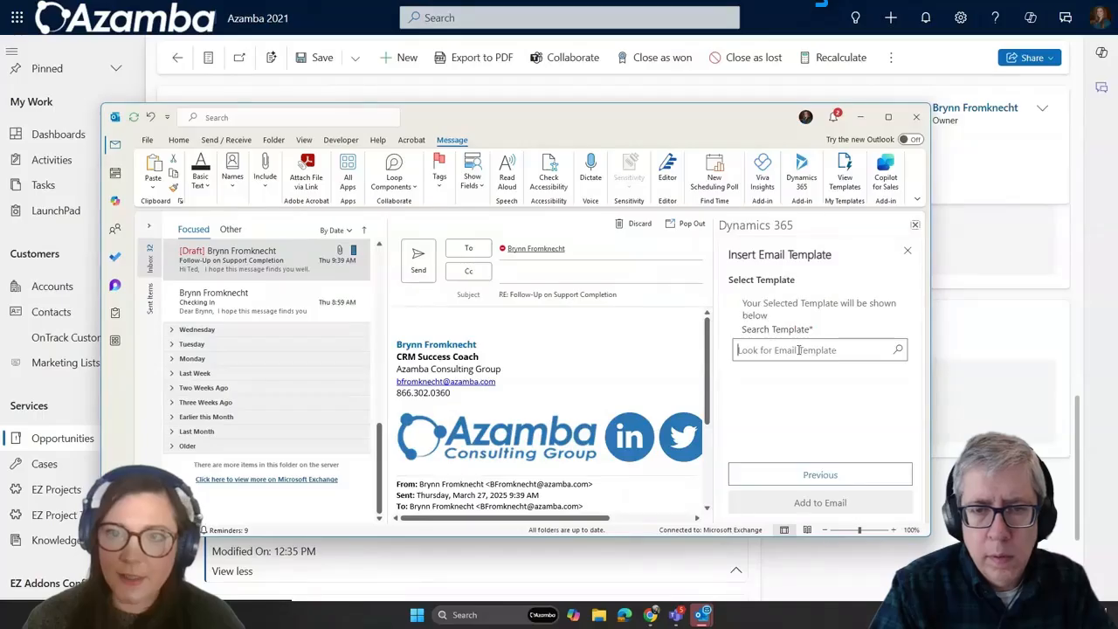
Step: Insert the Proposal Follow Up - First Email template, found by searching 'pro', and maximise Outlook
click(805, 349)
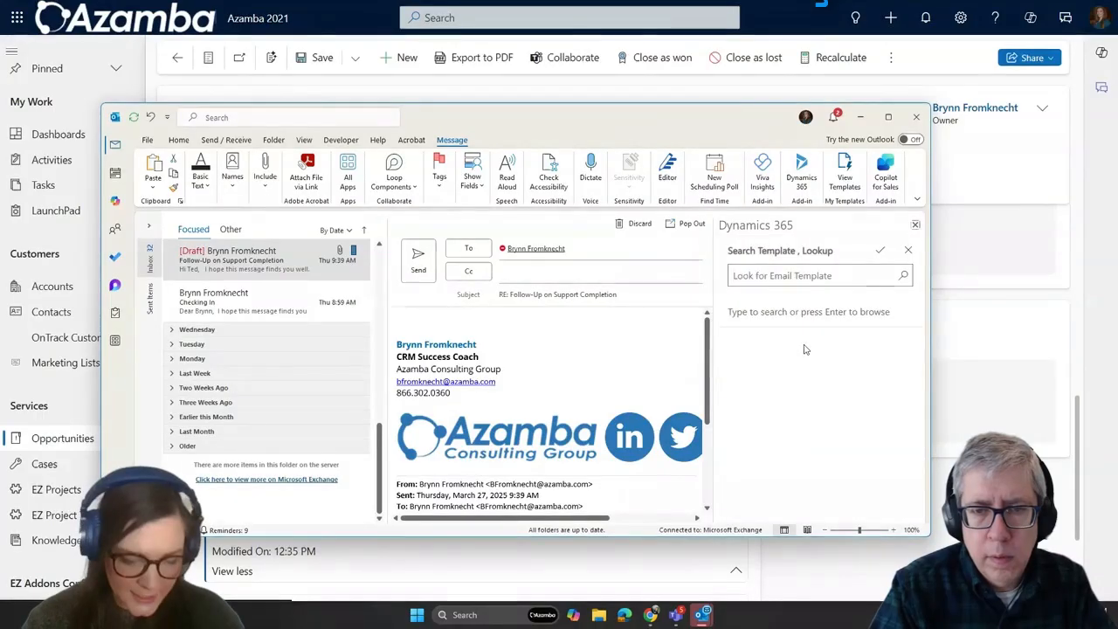
text(po)
key(BackSpace)
text(ro)
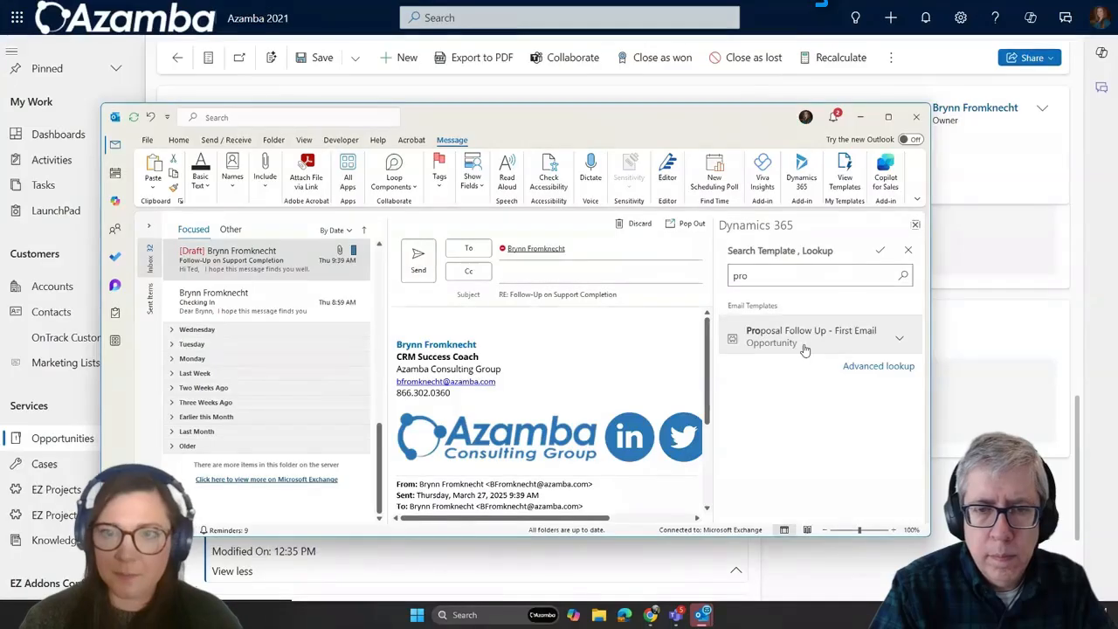
click(804, 344)
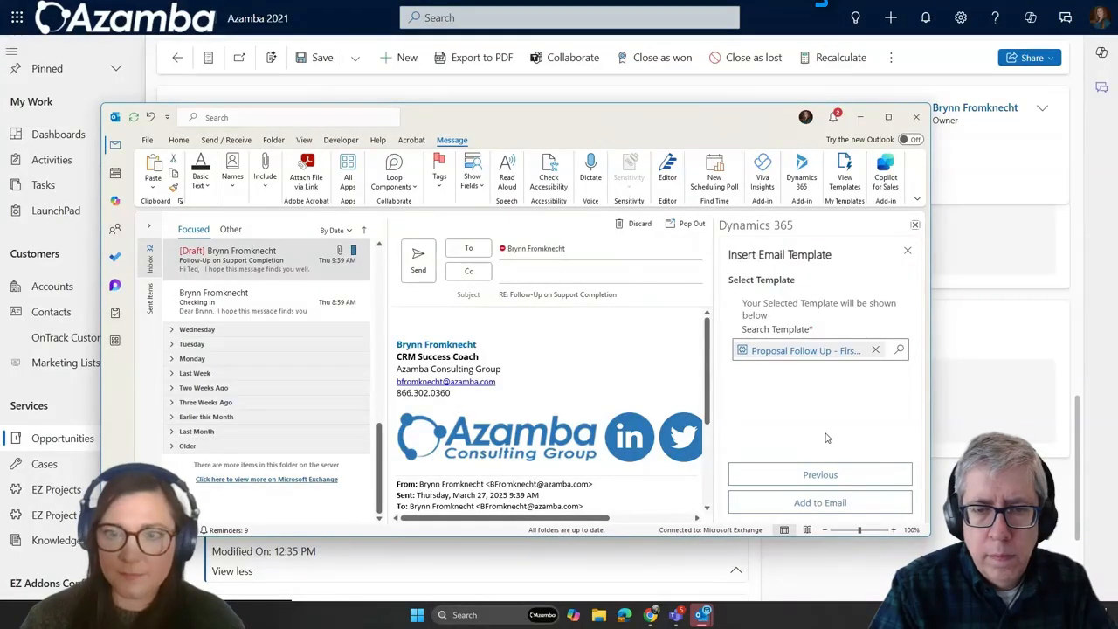
click(825, 502)
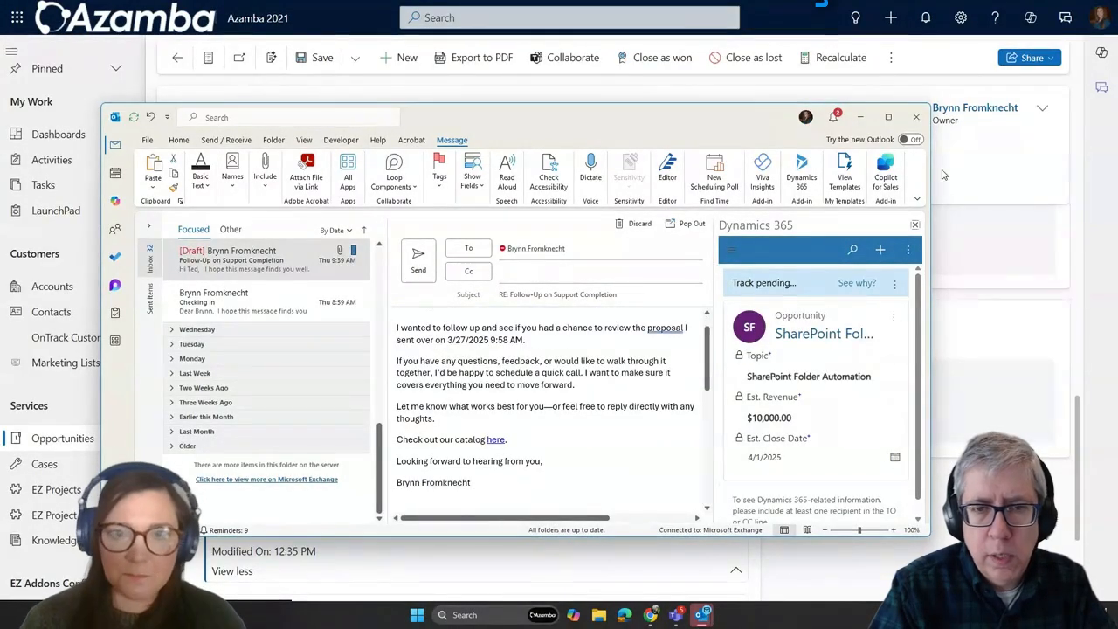
click(888, 117)
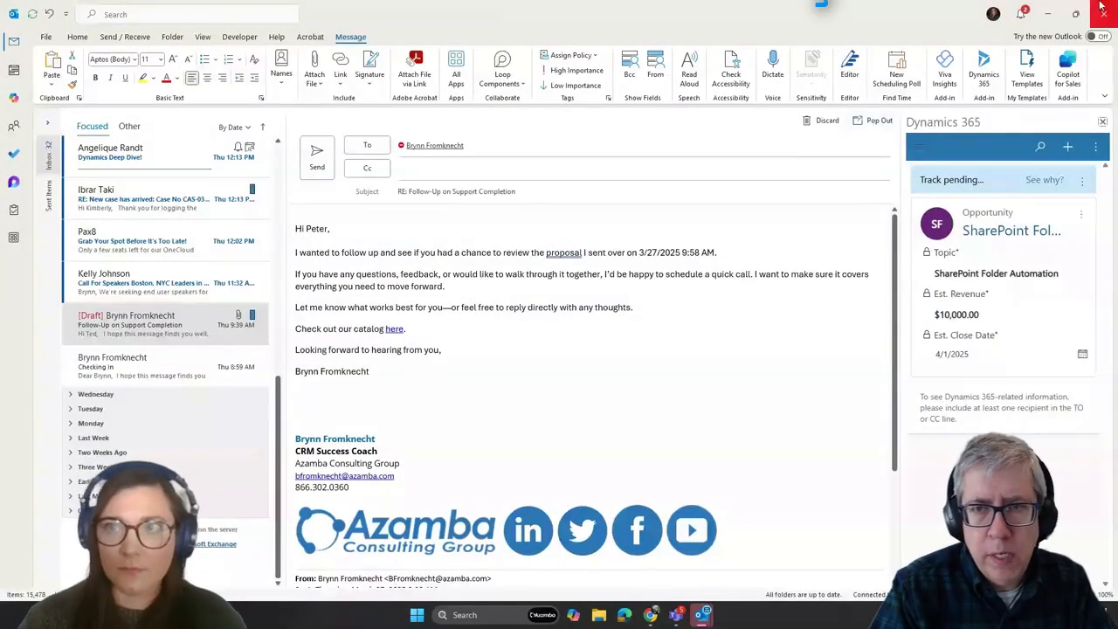
Step: Minimise Outlook to return to the SharePoint Folder Automation opportunity page
key(super+z)
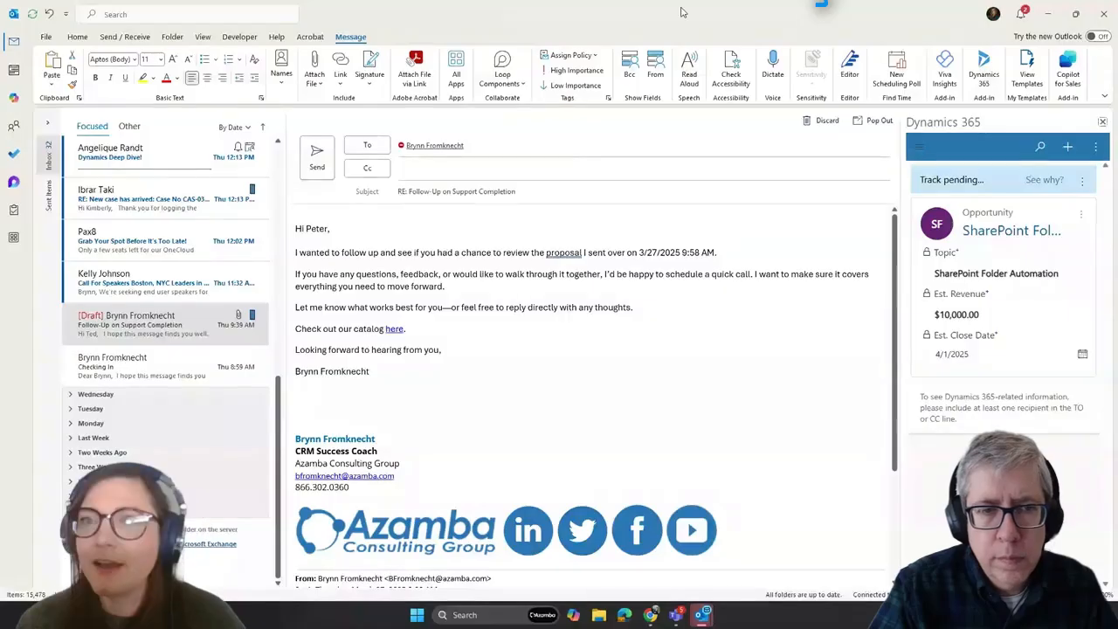
click(1048, 14)
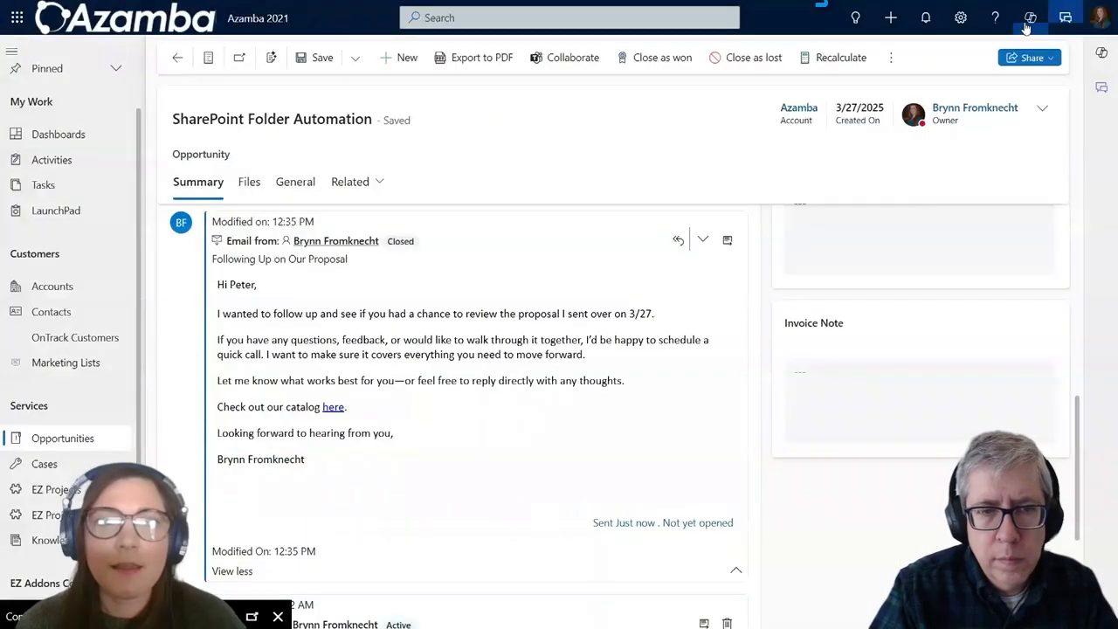
scroll(482, 262, up, 4)
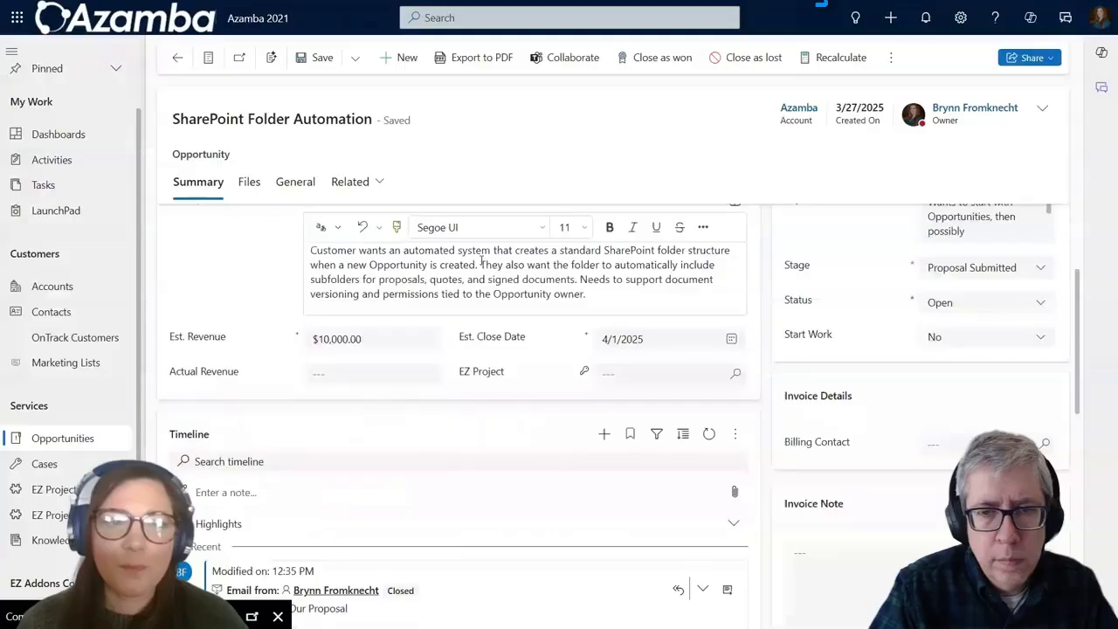
scroll(490, 170, up, 2)
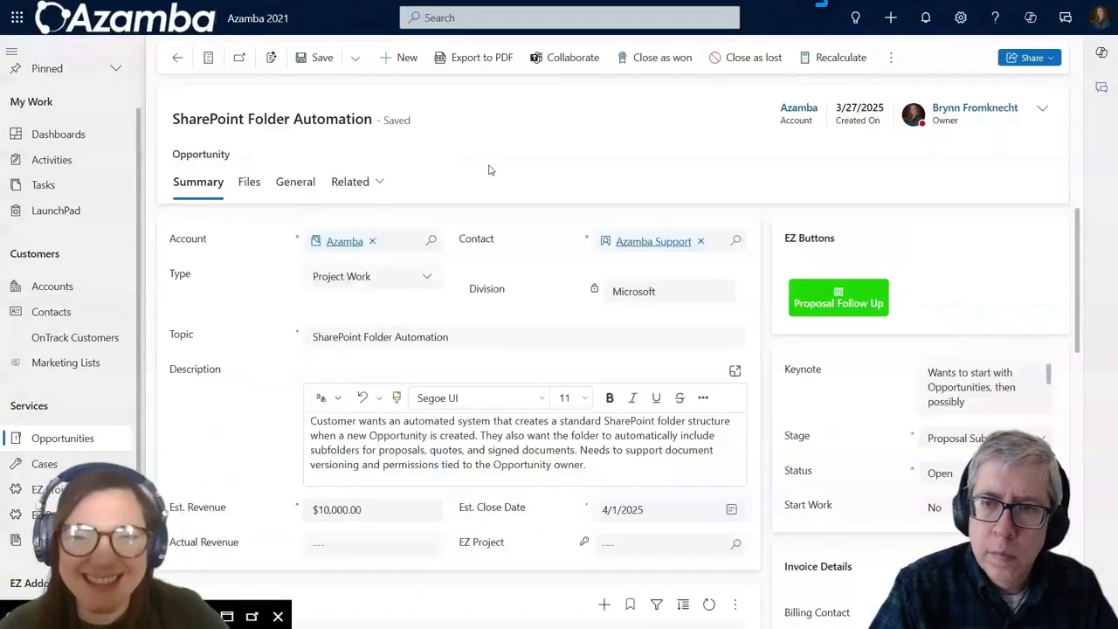
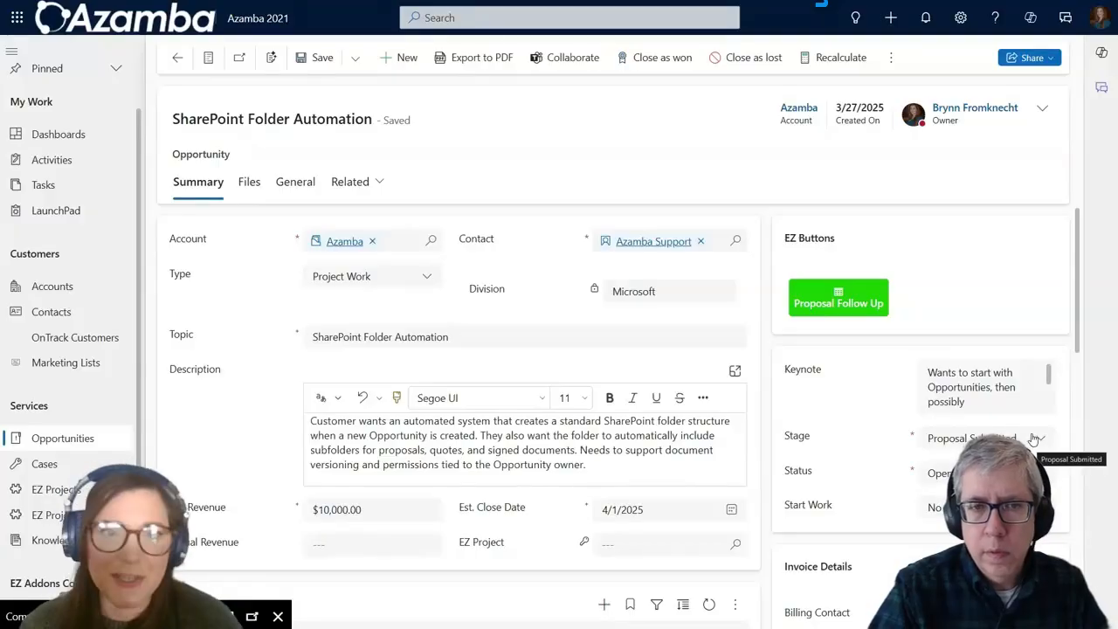
Step: Change the SharePoint Folder Automation opportunity's stage to Lead, save it, and confirm Lead stays selected
click(1033, 439)
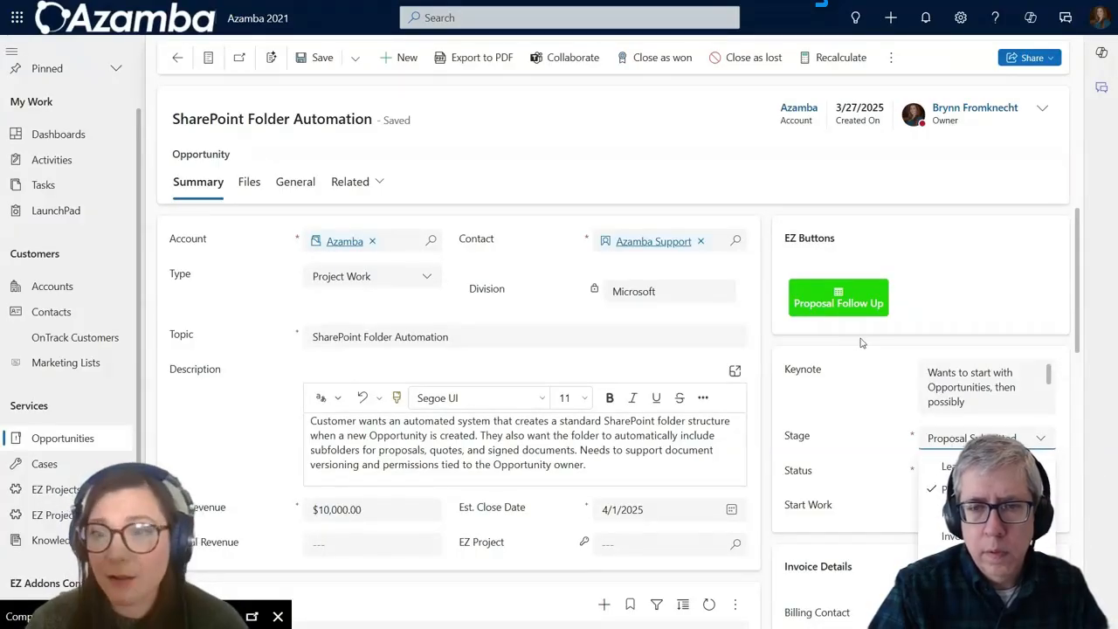
click(949, 466)
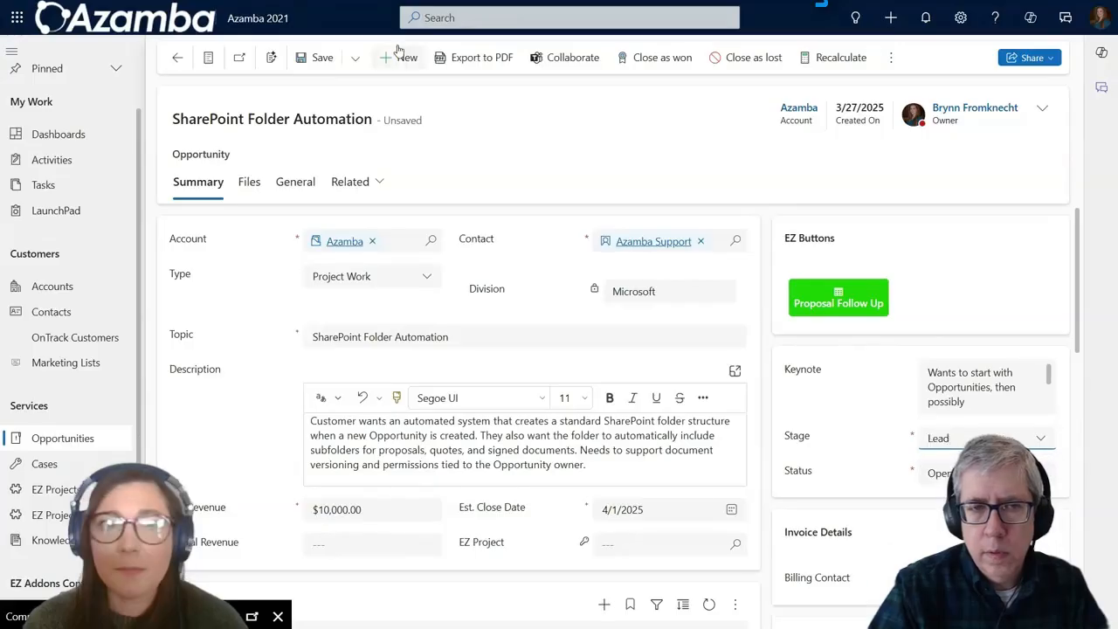
click(313, 67)
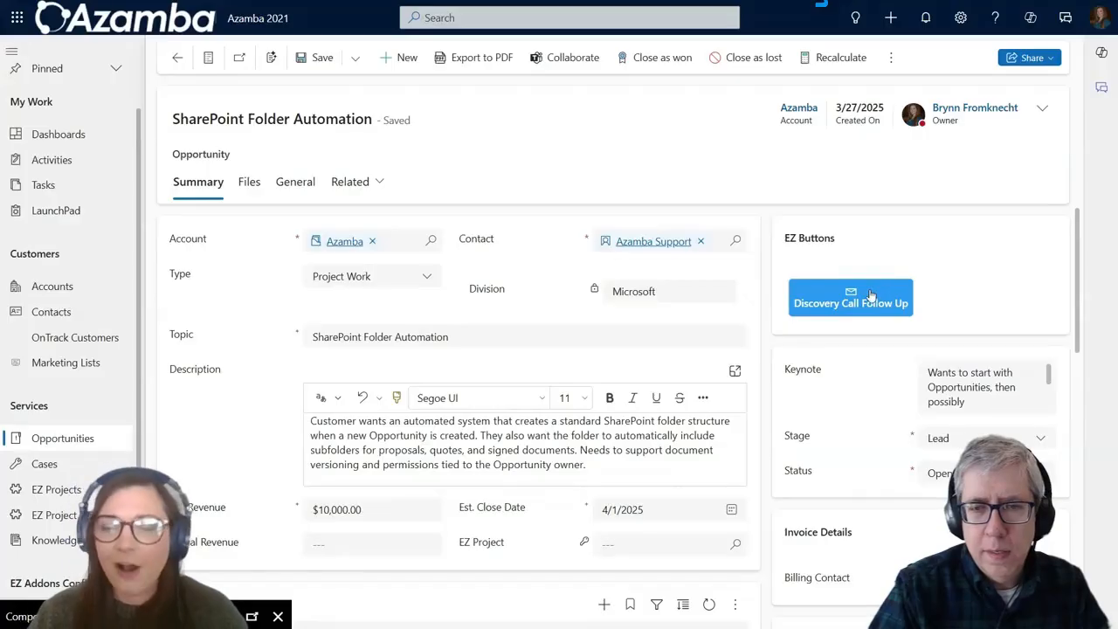
click(1039, 436)
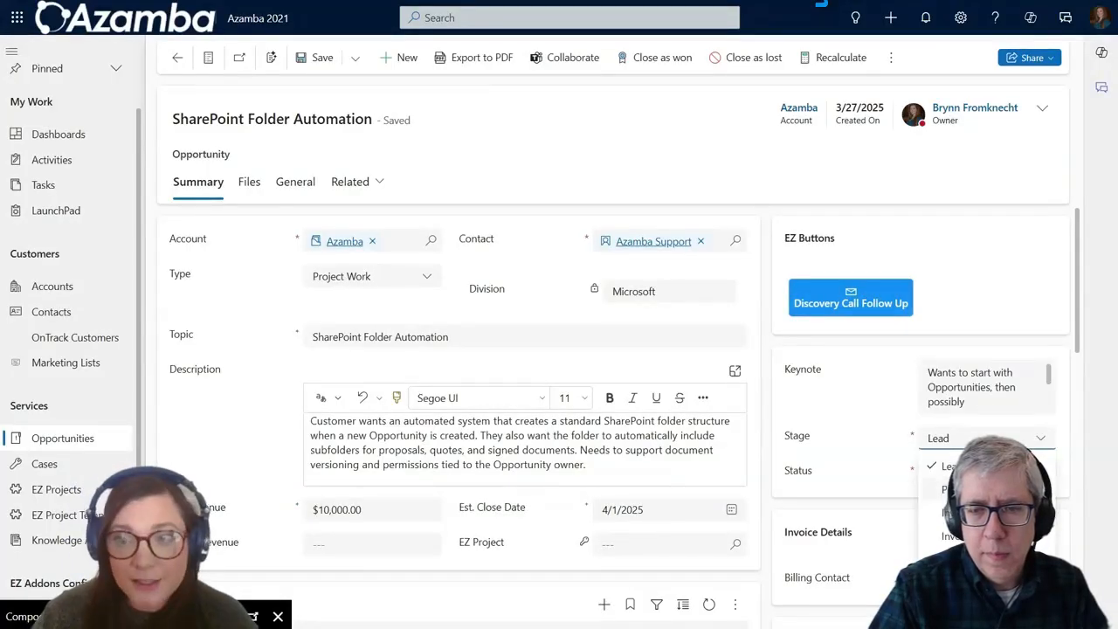
click(937, 385)
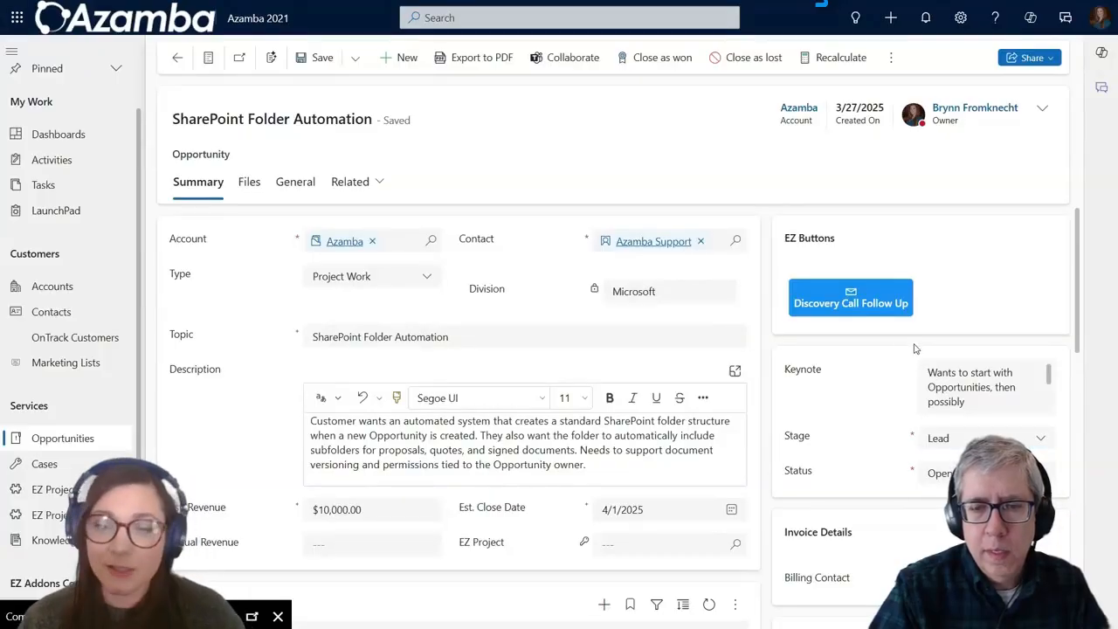